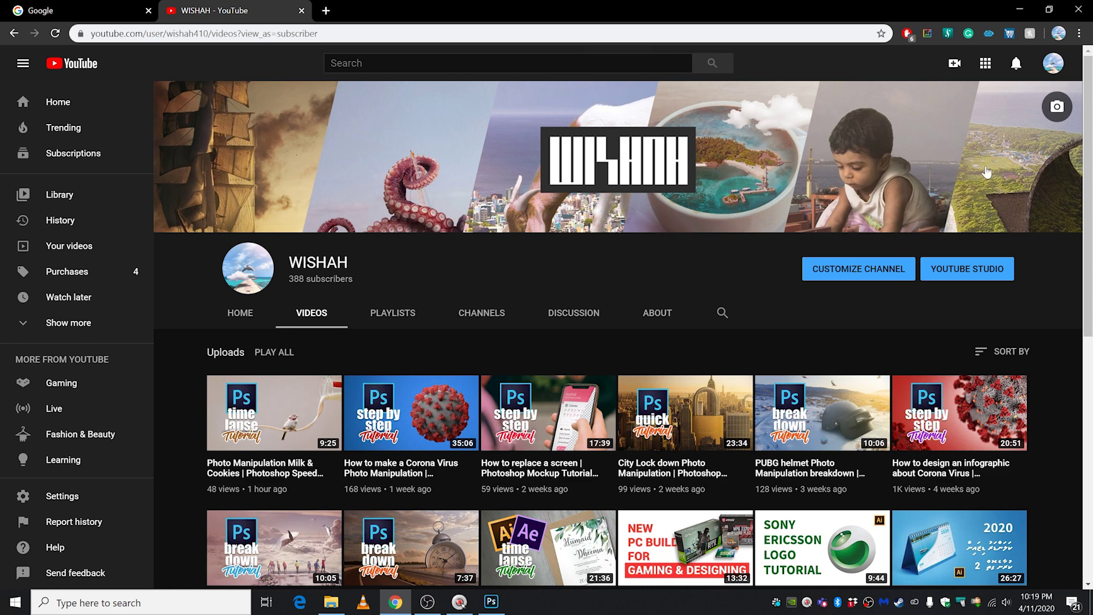
# Scroll through the YouTube channel's uploaded tutorial videos.
pyautogui.moveTo(1091, 171)
pyautogui.mouseDown()
pyautogui.moveTo(1081, 415)
pyautogui.moveTo(1083, 177)
pyautogui.mouseUp()
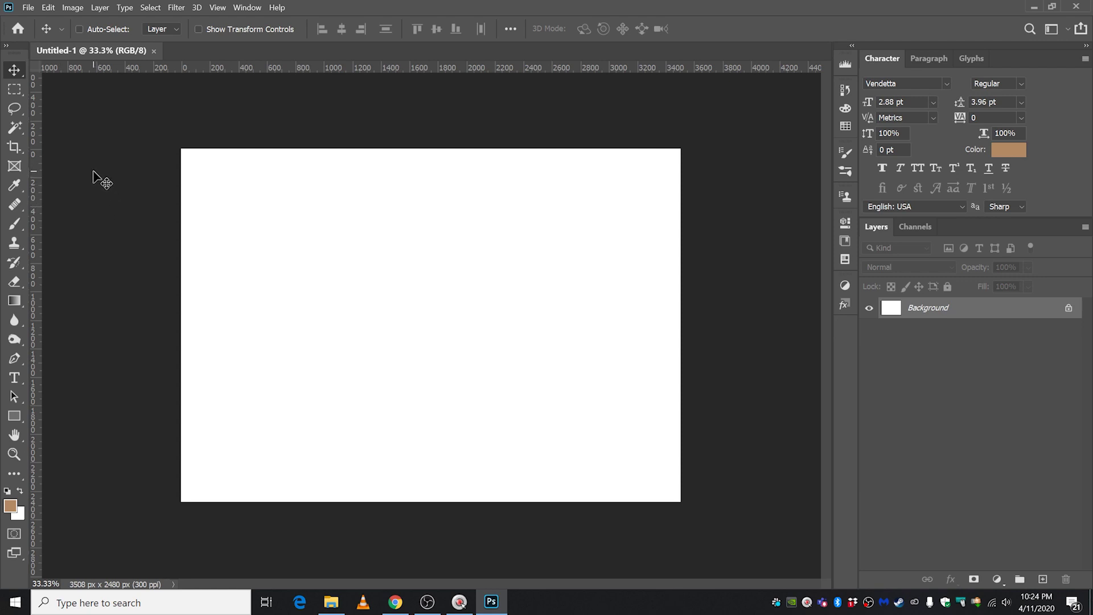
# Add a Lorem Ipsum text layer at the canvas centre and set its size to 100 pt.
pyautogui.click(14, 377)
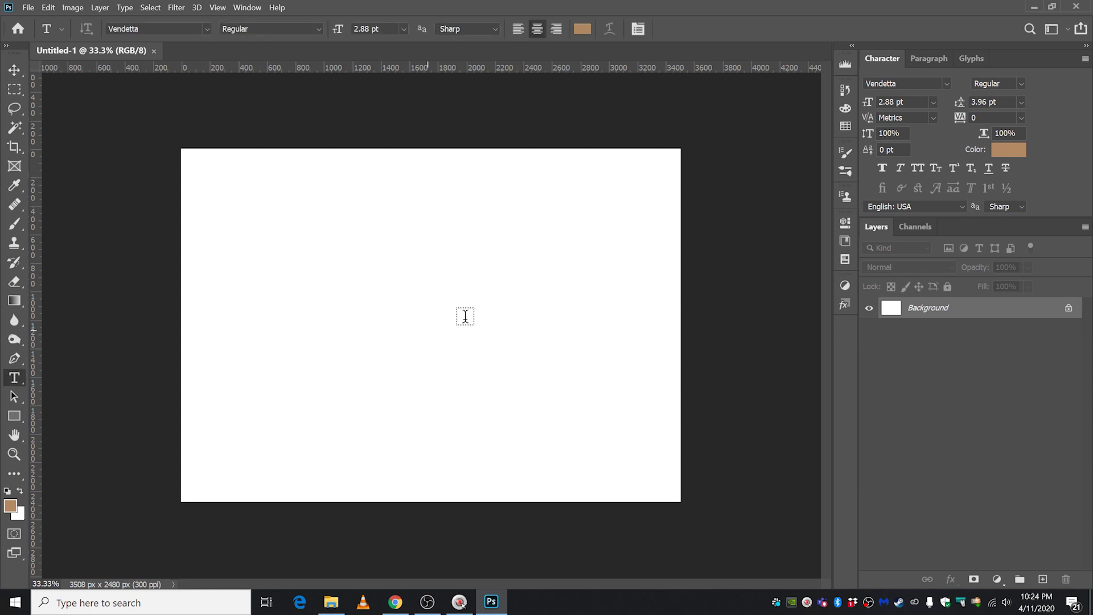
pyautogui.click(21, 70)
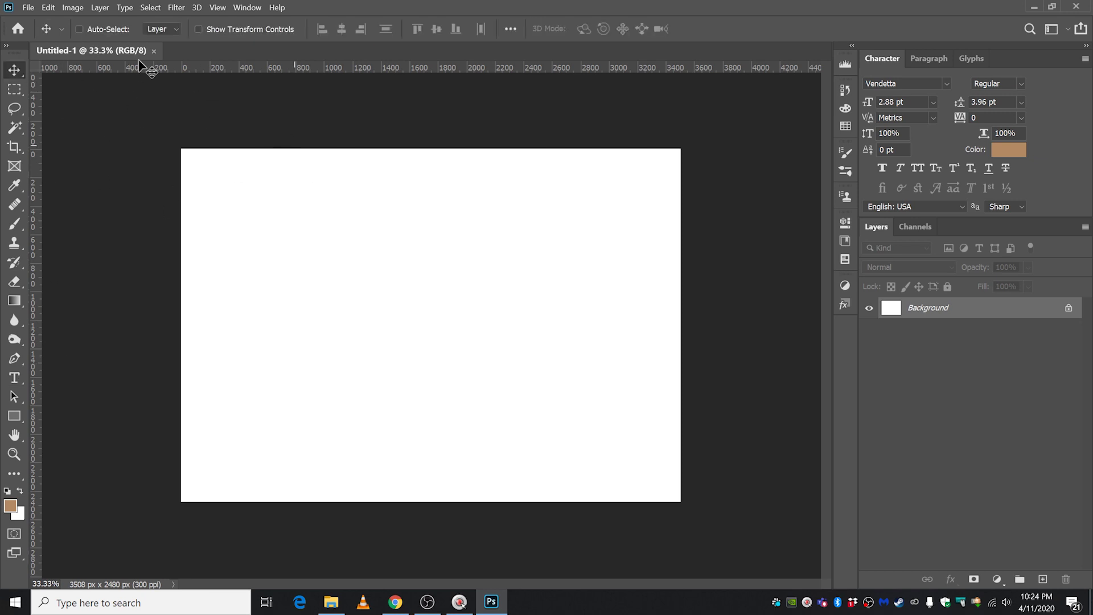
pyautogui.click(28, 8)
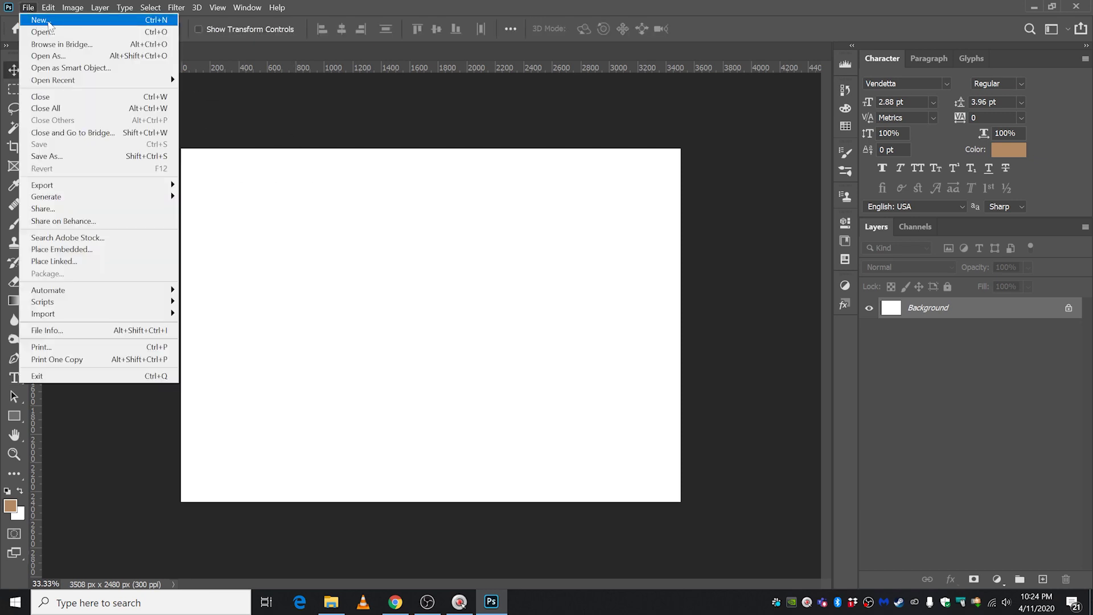
pyautogui.press('Escape')
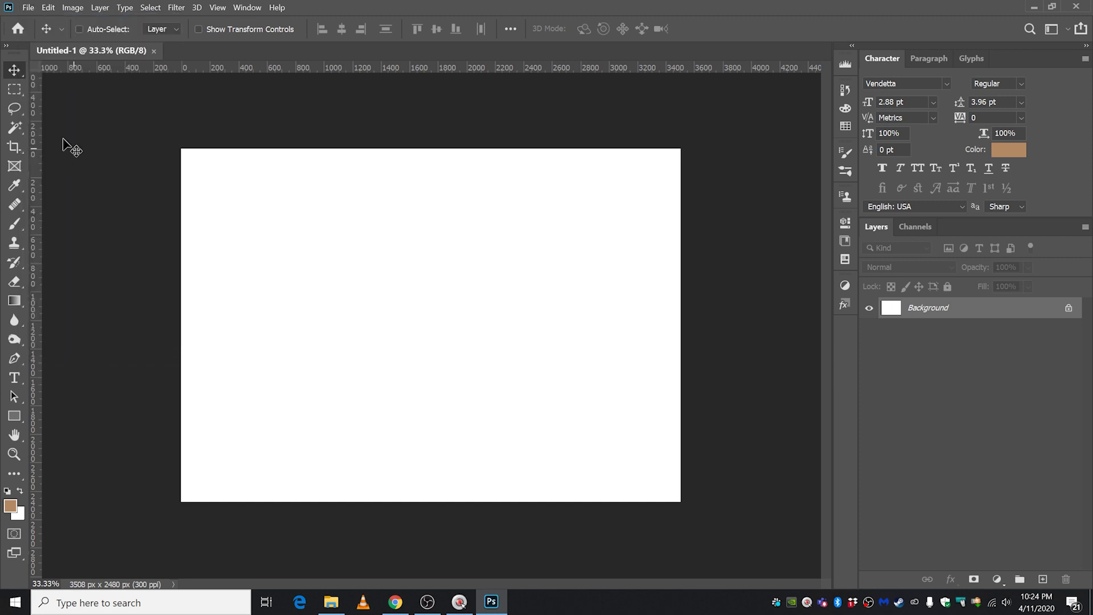
pyautogui.click(13, 379)
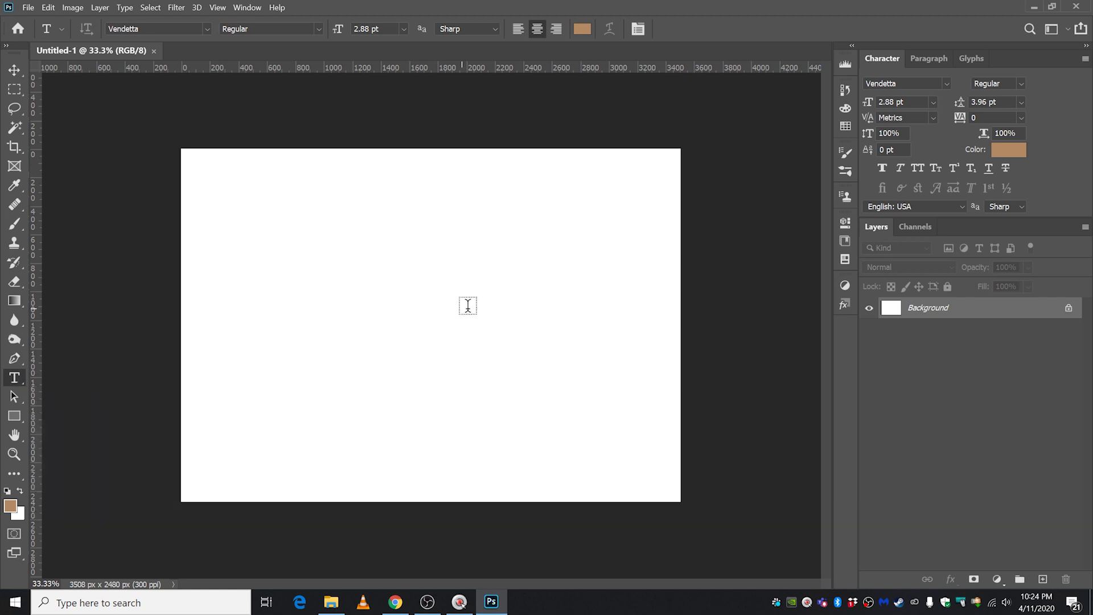
pyautogui.click(449, 324)
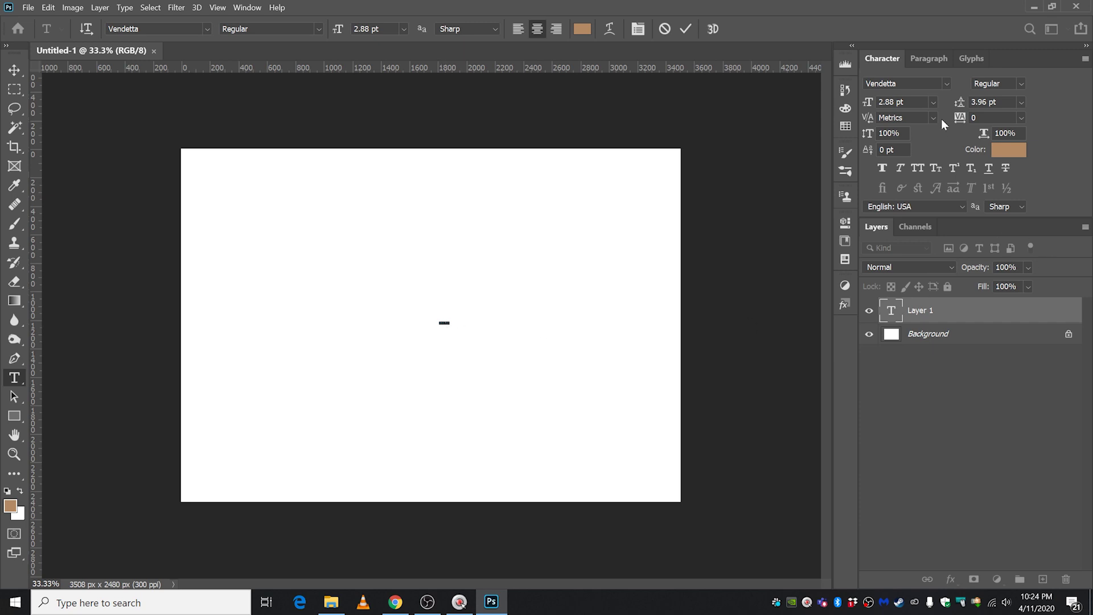
pyautogui.moveTo(904, 102); pyautogui.dragTo(804, 102)
pyautogui.write('100')
pyautogui.press('Return')
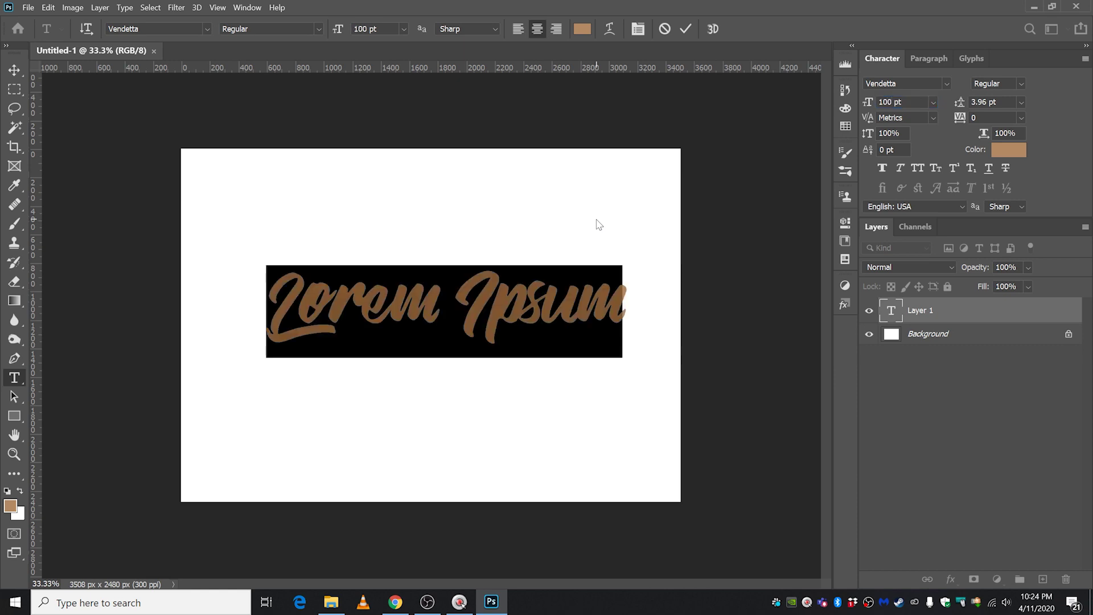
# Set the whole Lorem Ipsum text in A_Haleem Kaani Bold and commit it.
pyautogui.click(464, 281)
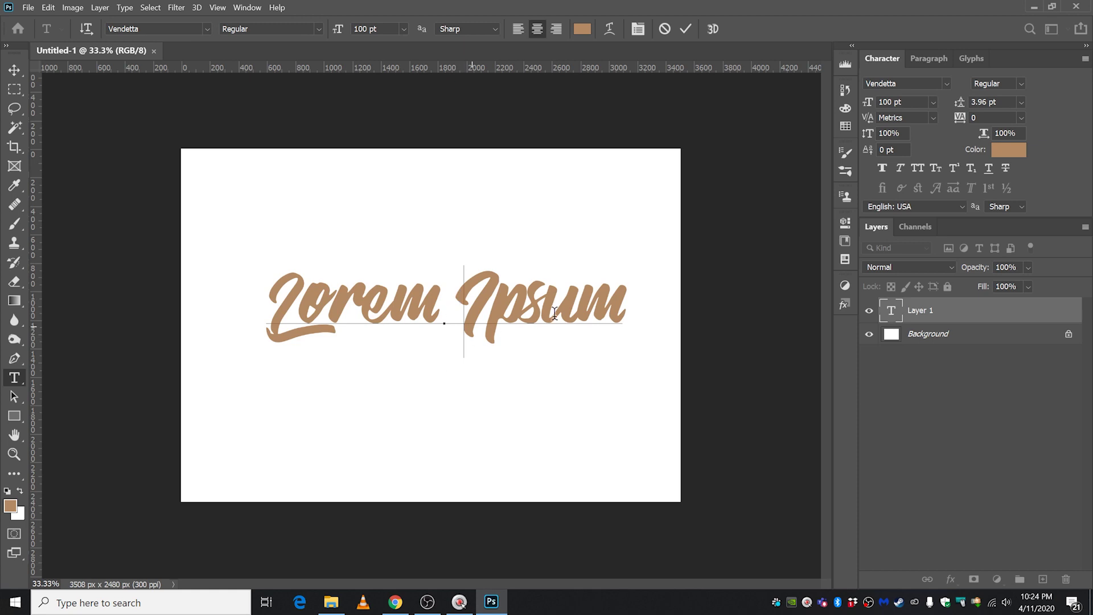
pyautogui.moveTo(613, 302); pyautogui.dragTo(211, 309)
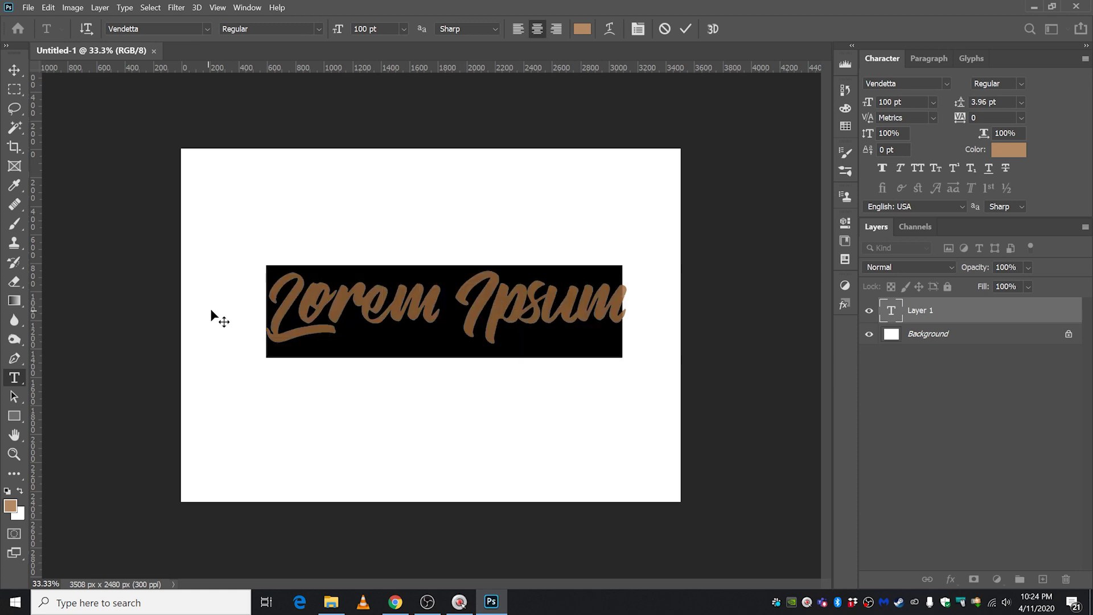
pyautogui.click(949, 83)
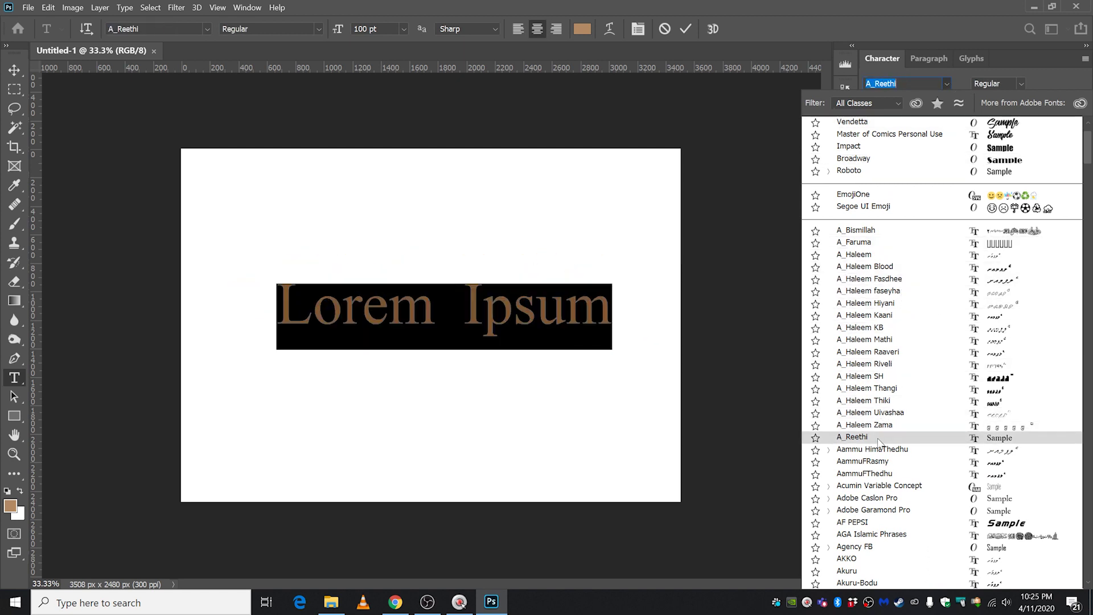
pyautogui.click(887, 316)
pyautogui.click(430, 316)
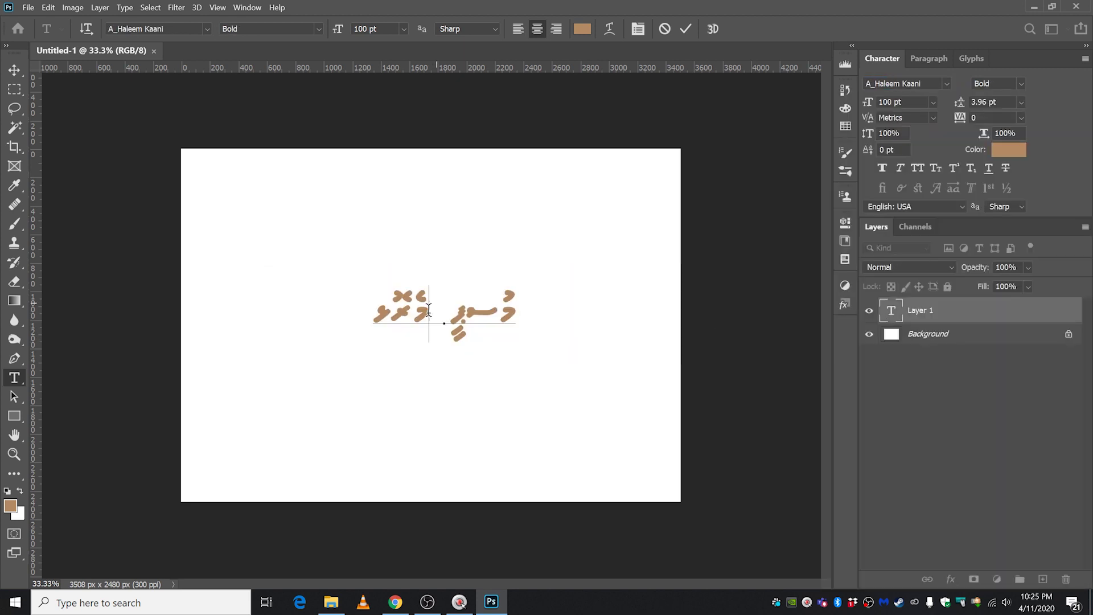
pyautogui.click(11, 72)
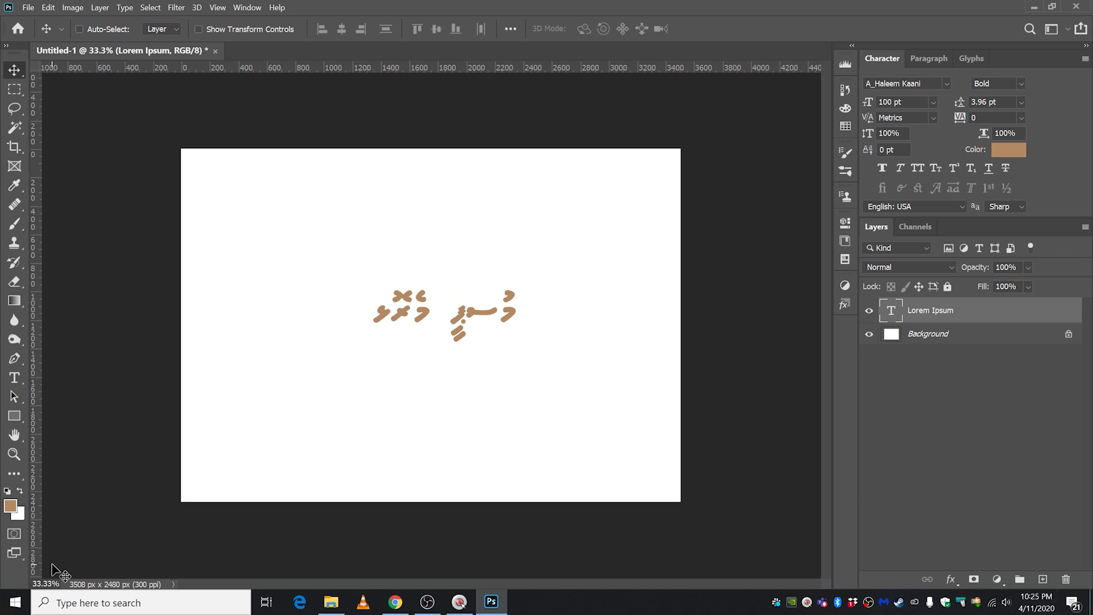
# Open the Windows language settings by searching 'langu'.
pyautogui.click(15, 604)
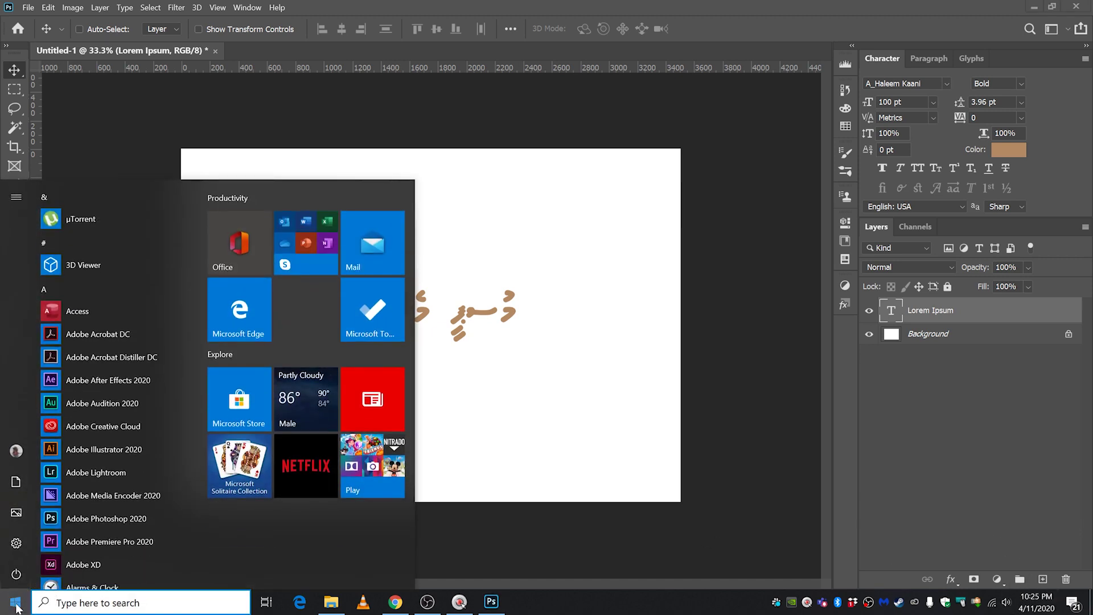
pyautogui.write('la')
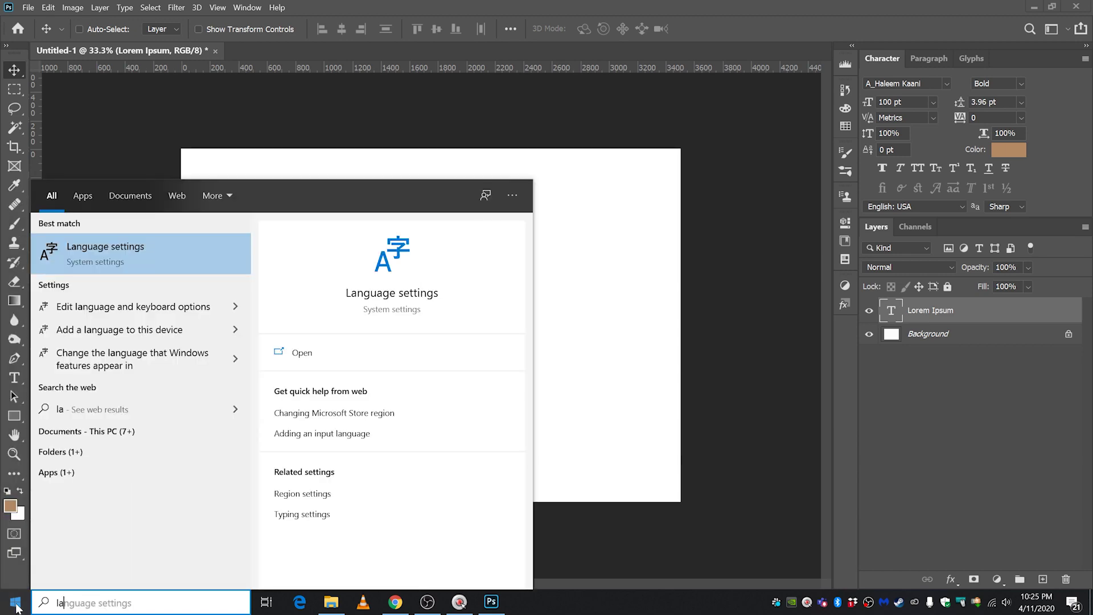
pyautogui.write('ngu')
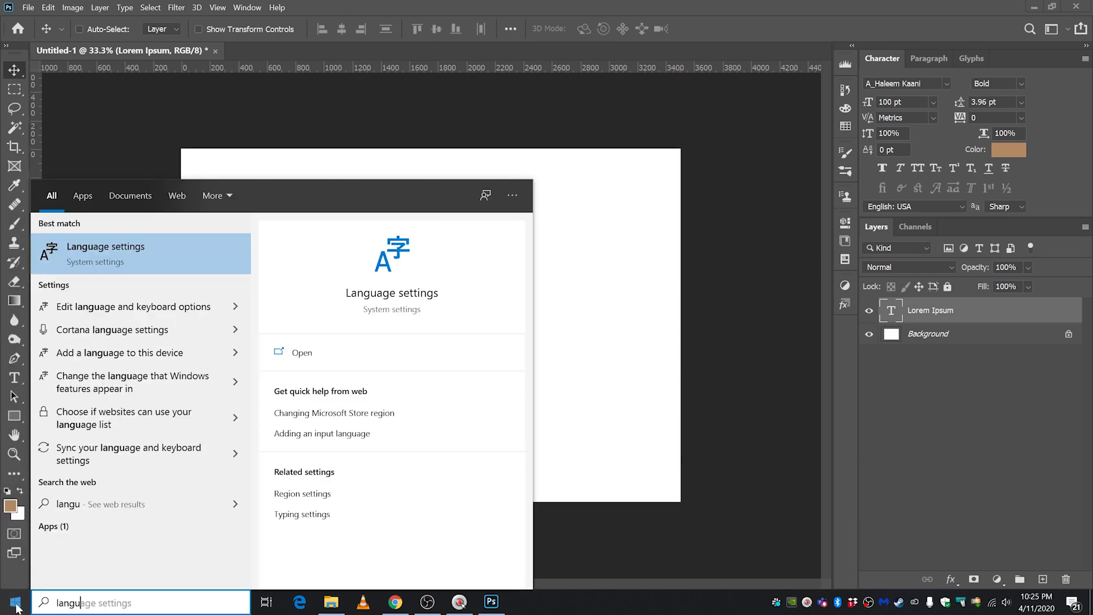
pyautogui.click(121, 246)
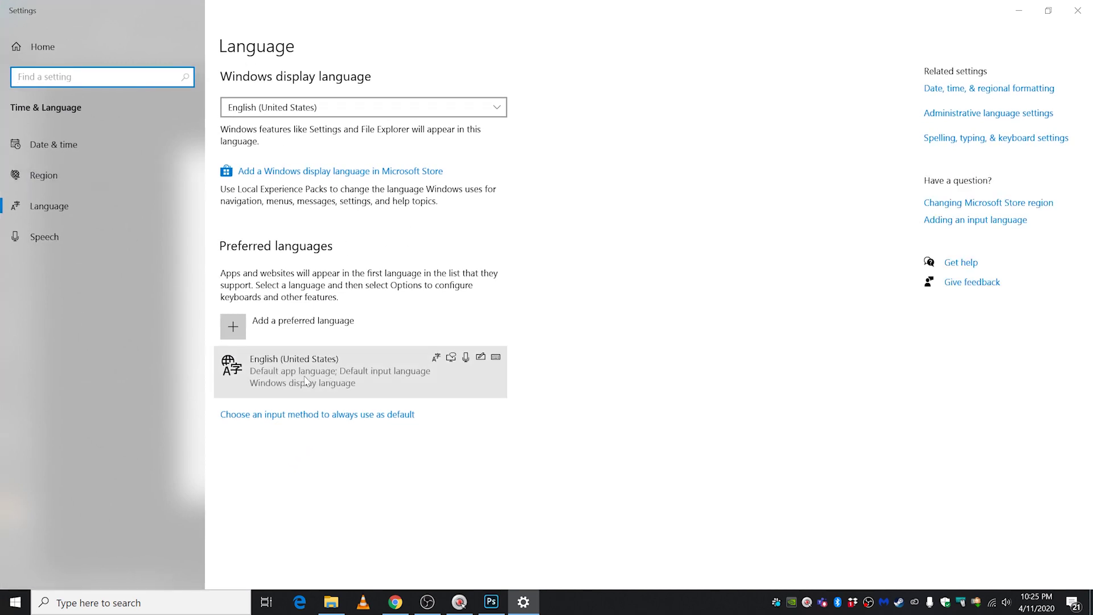
# Add Divehi as a preferred language and install it.
pyautogui.click(276, 329)
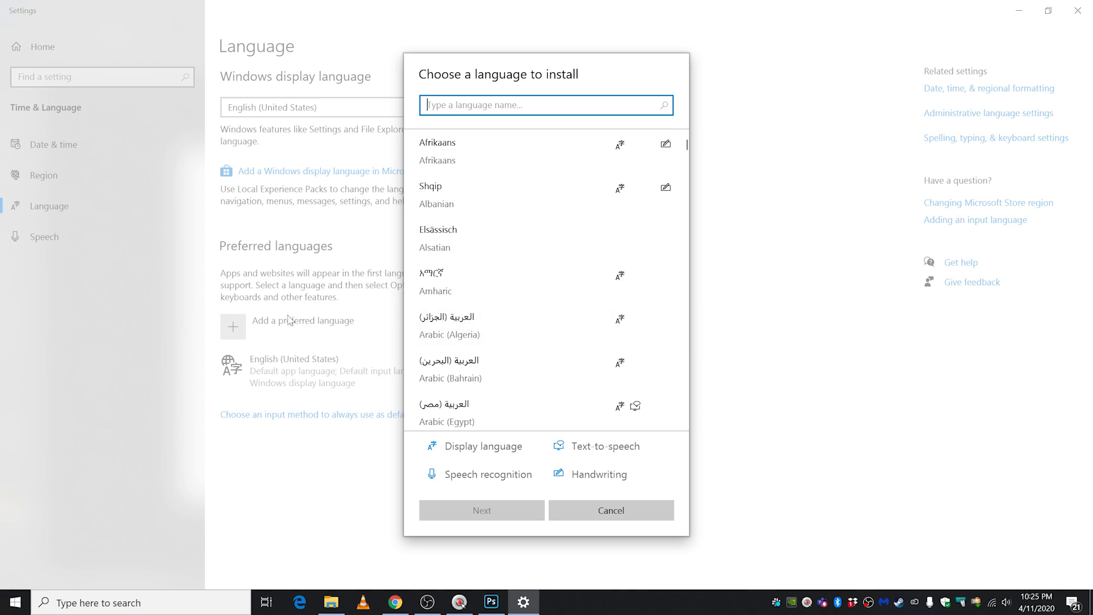
pyautogui.moveTo(685, 142); pyautogui.dragTo(684, 199)
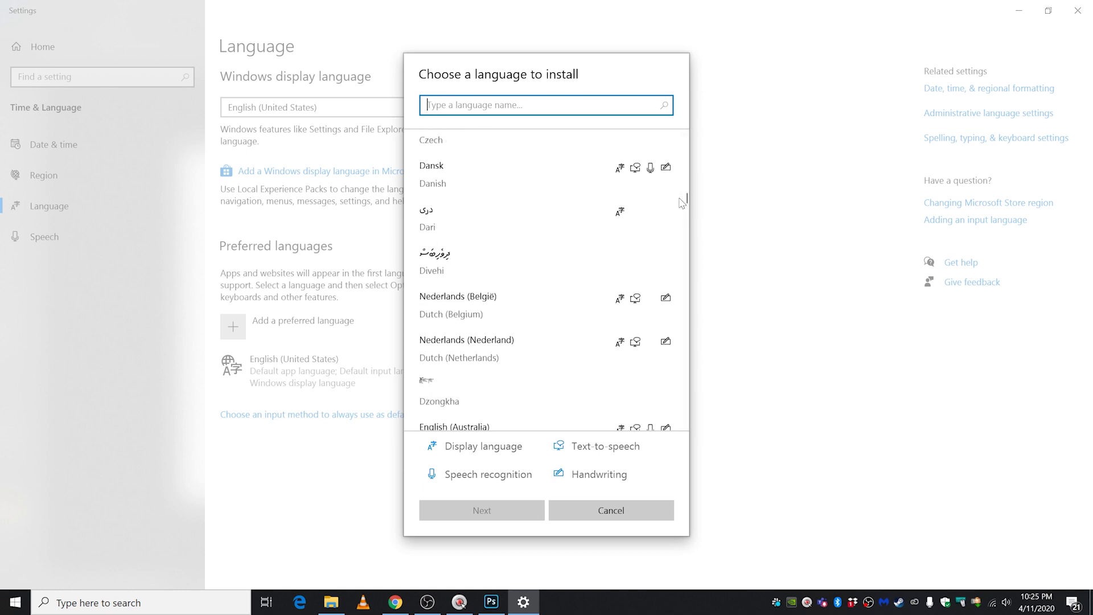
pyautogui.click(491, 263)
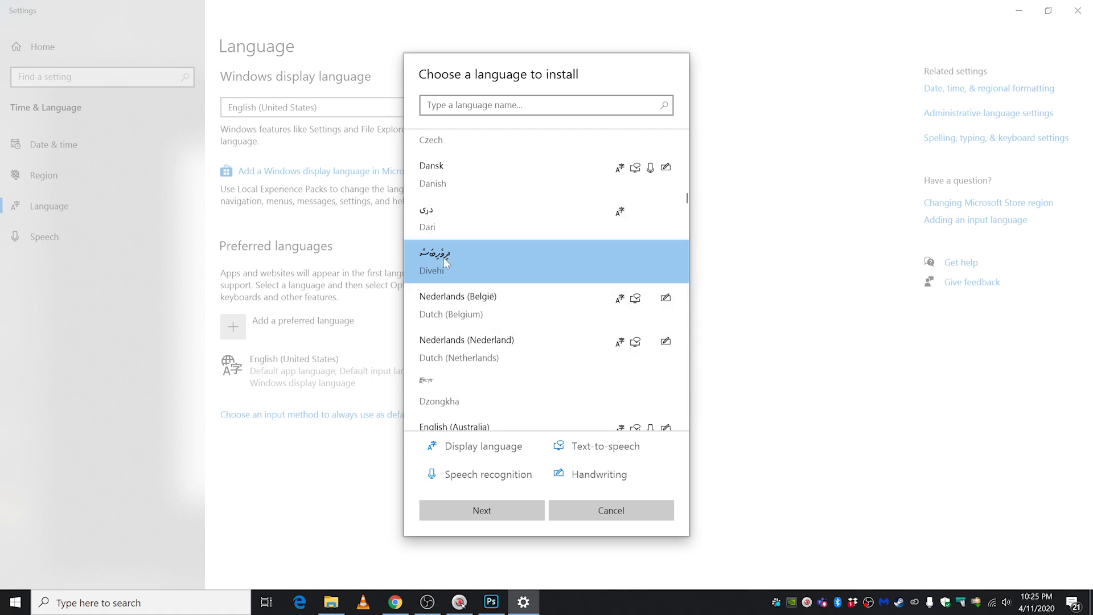
pyautogui.click(482, 512)
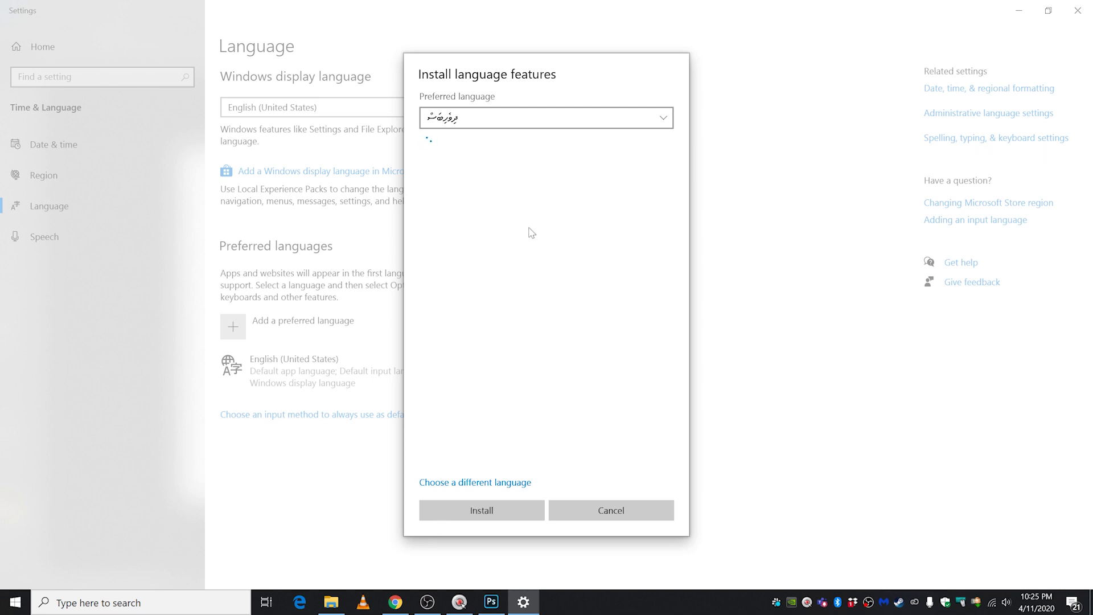
pyautogui.click(484, 516)
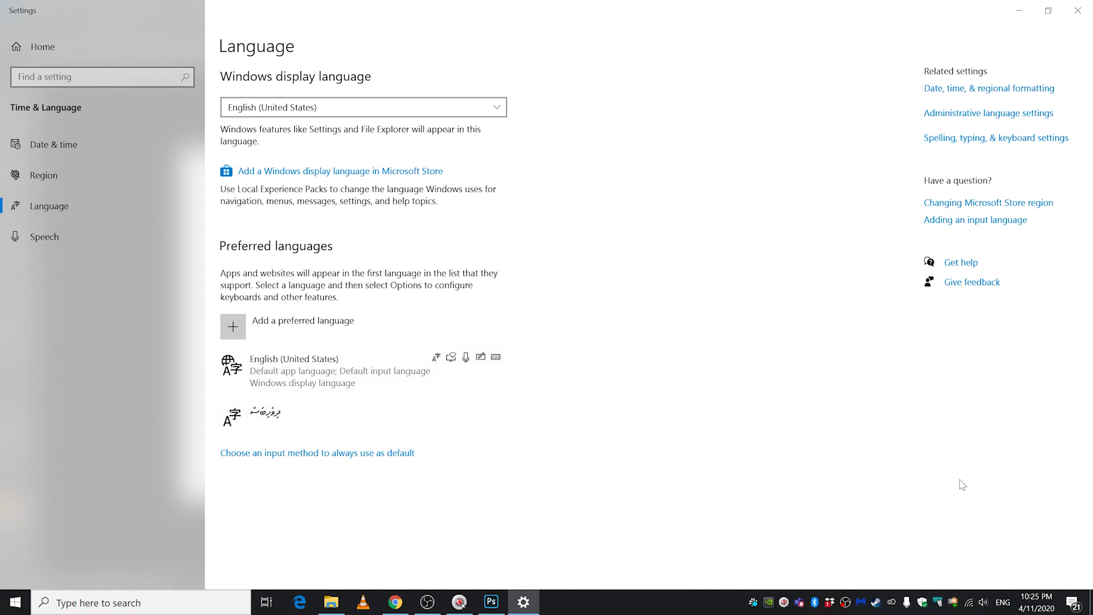
# Check the taskbar input languages, then close Settings.
pyautogui.click(1003, 604)
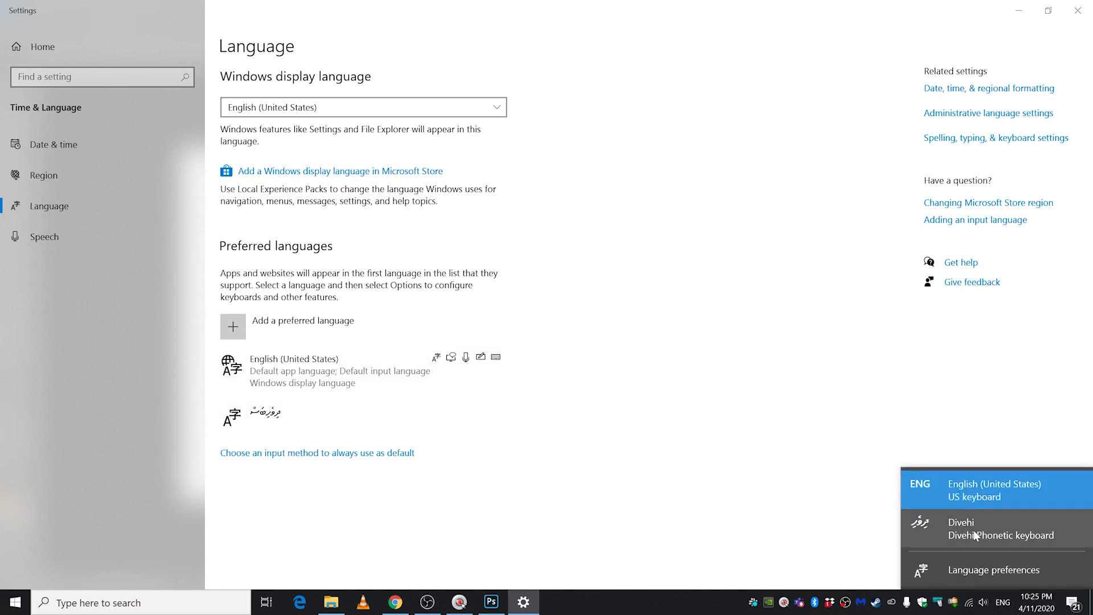
pyautogui.click(626, 430)
pyautogui.click(1078, 10)
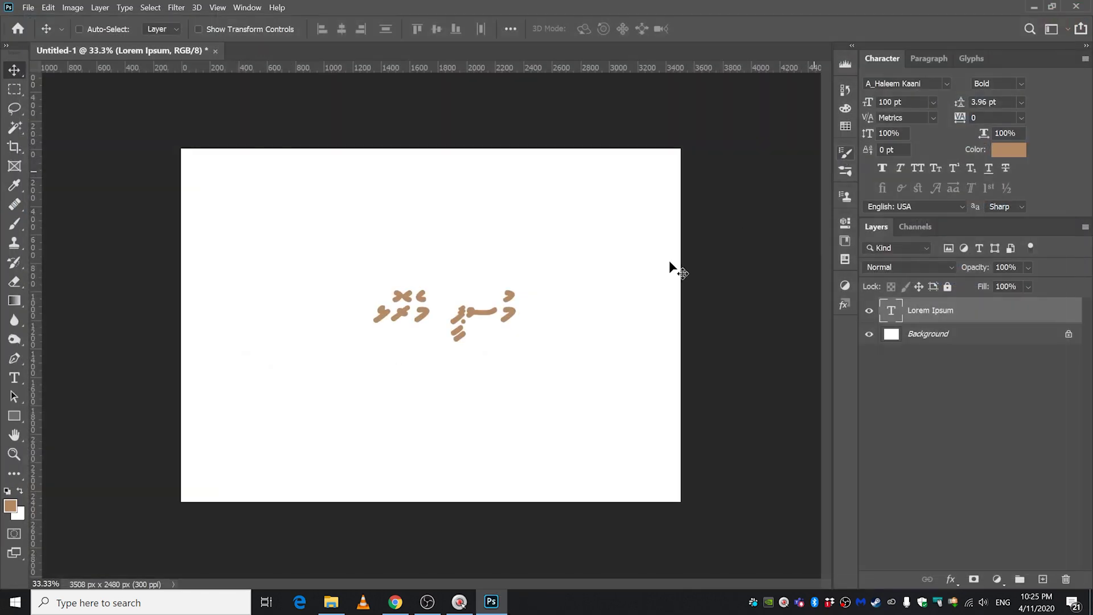
# Switch the Windows keyboard input to Divehi.
pyautogui.scroll(2, 413, 309)
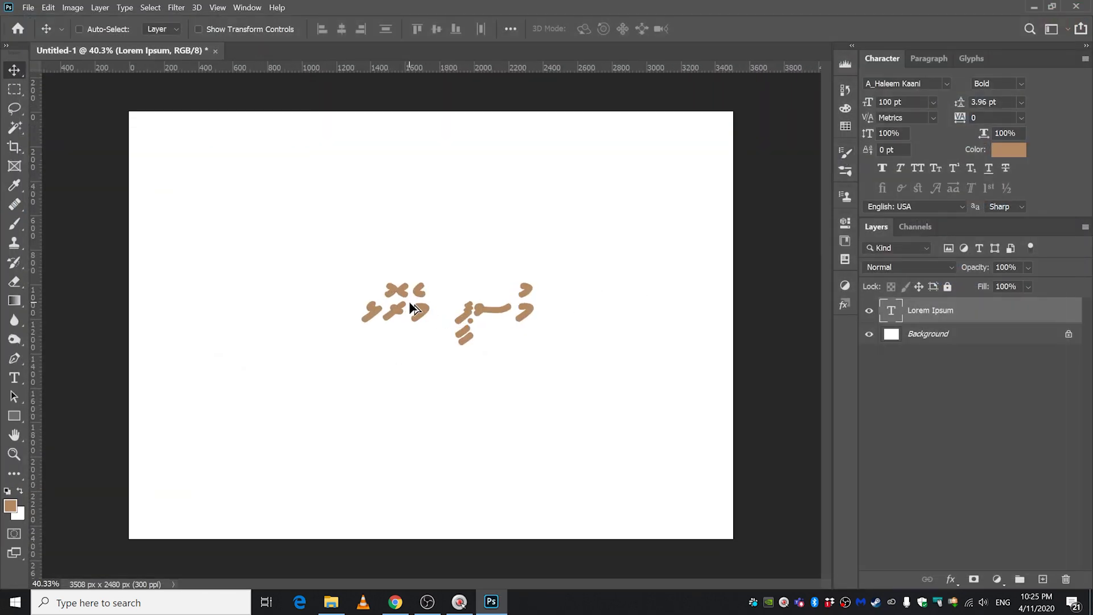
pyautogui.scroll(-1, 412, 309)
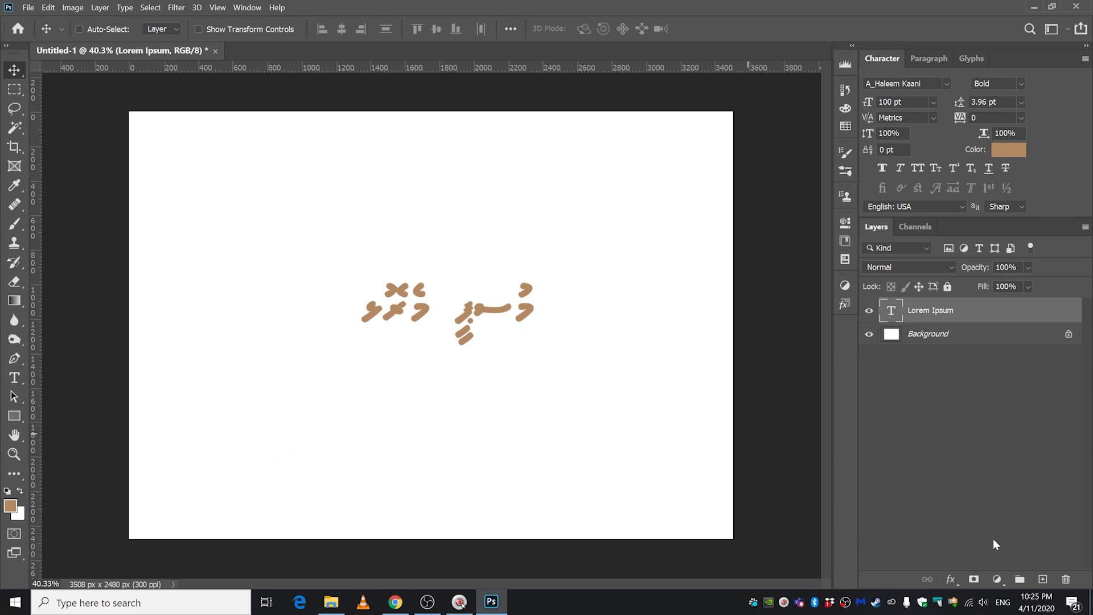
pyautogui.click(1002, 602)
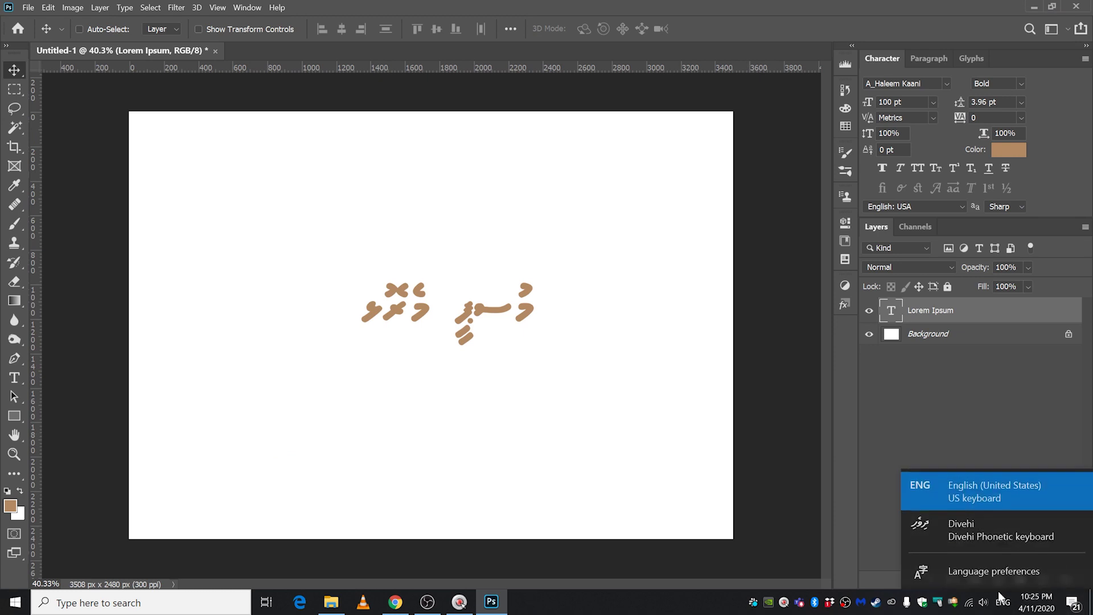
pyautogui.click(955, 535)
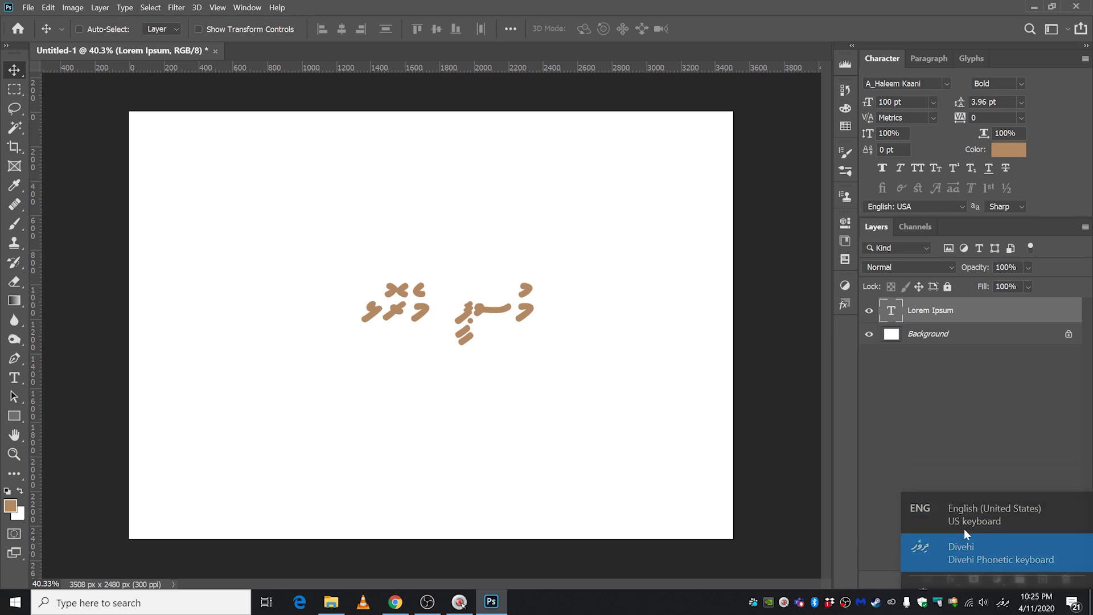
# Replace the Lorem Ipsum text with the Thaana text 'ރިރިރި' and select it all.
pyautogui.click(15, 380)
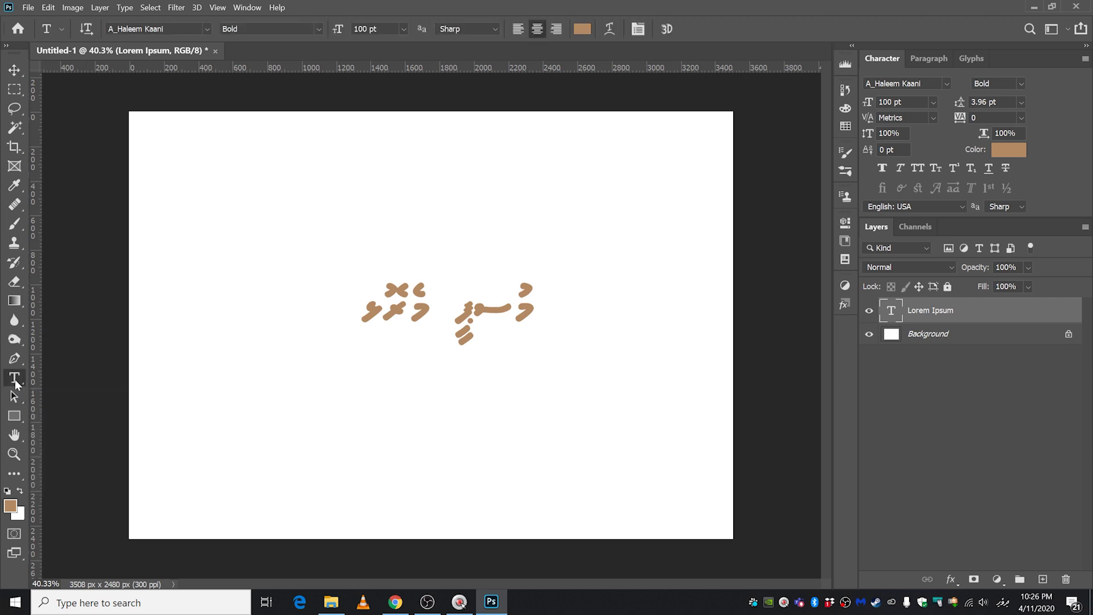
pyautogui.click(437, 310)
pyautogui.click(374, 308)
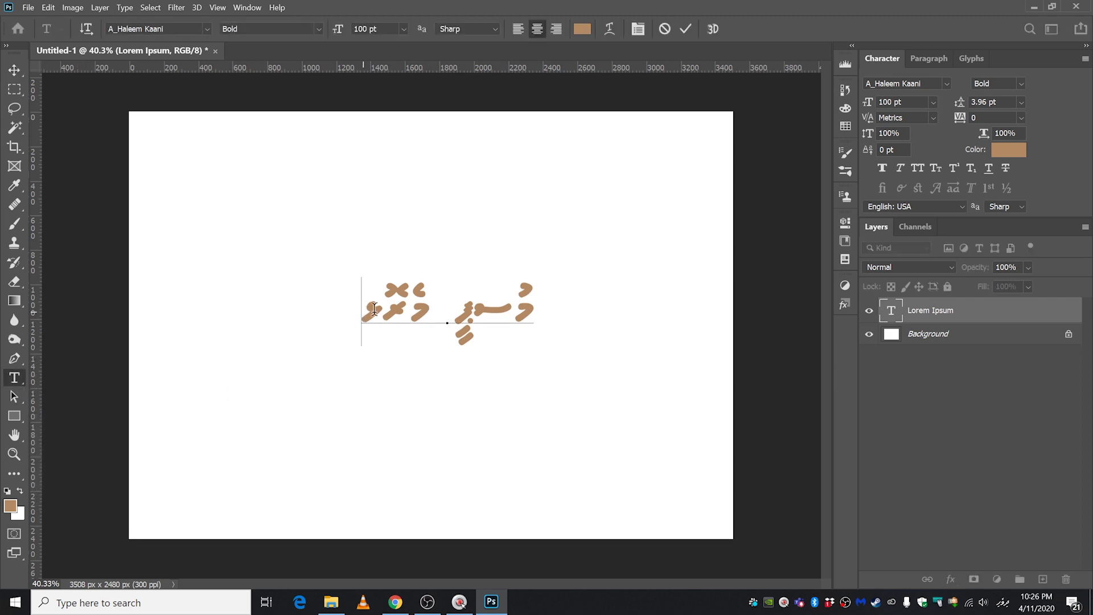
pyautogui.moveTo(374, 309); pyautogui.dragTo(610, 310)
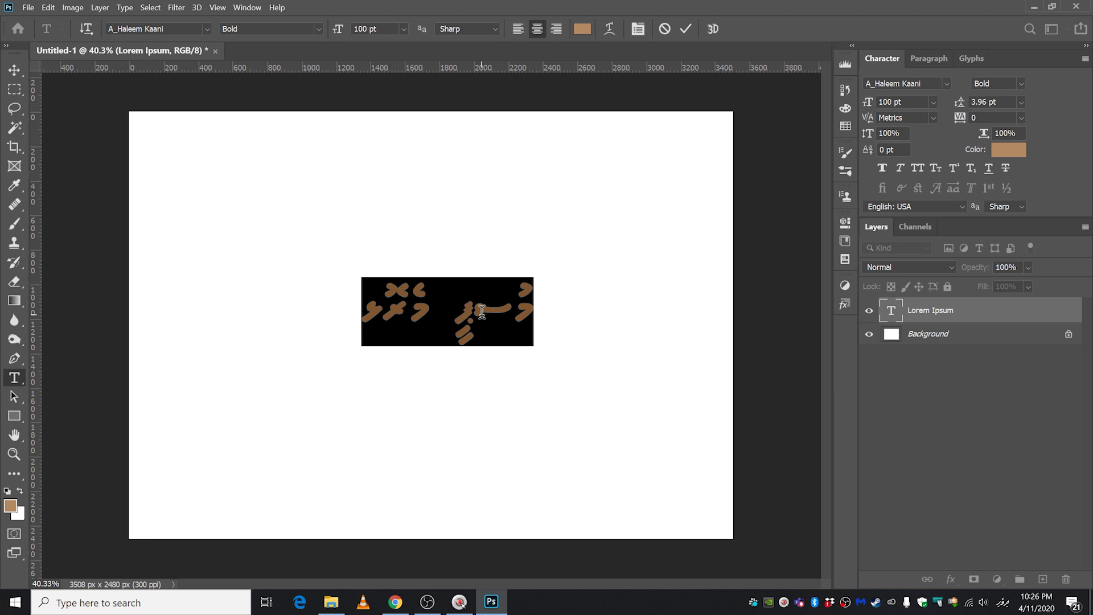
pyautogui.write('ރި')
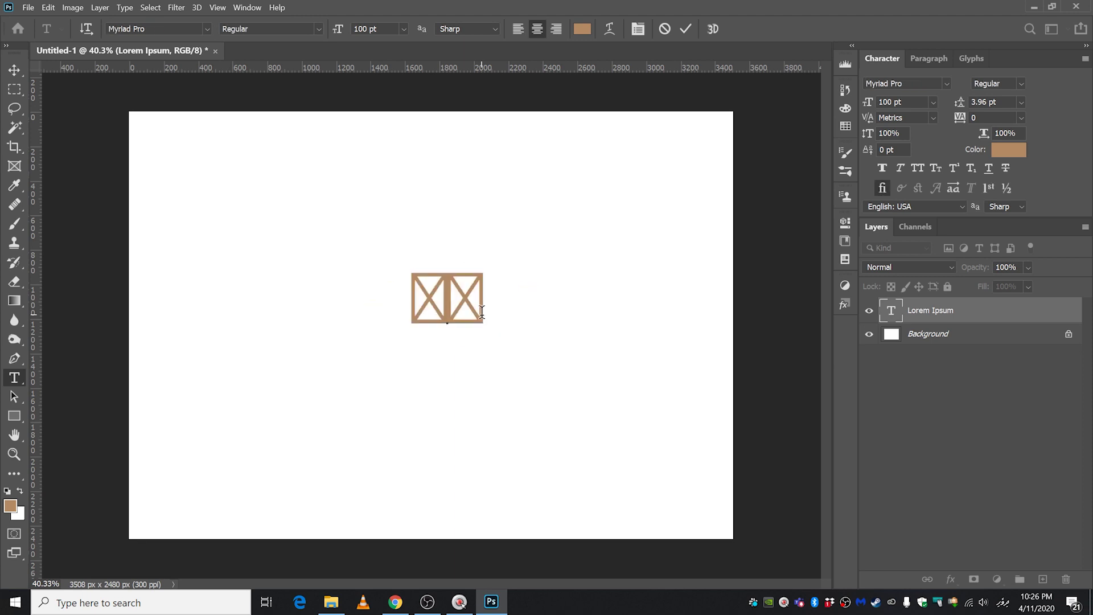
pyautogui.write('ރިރި')
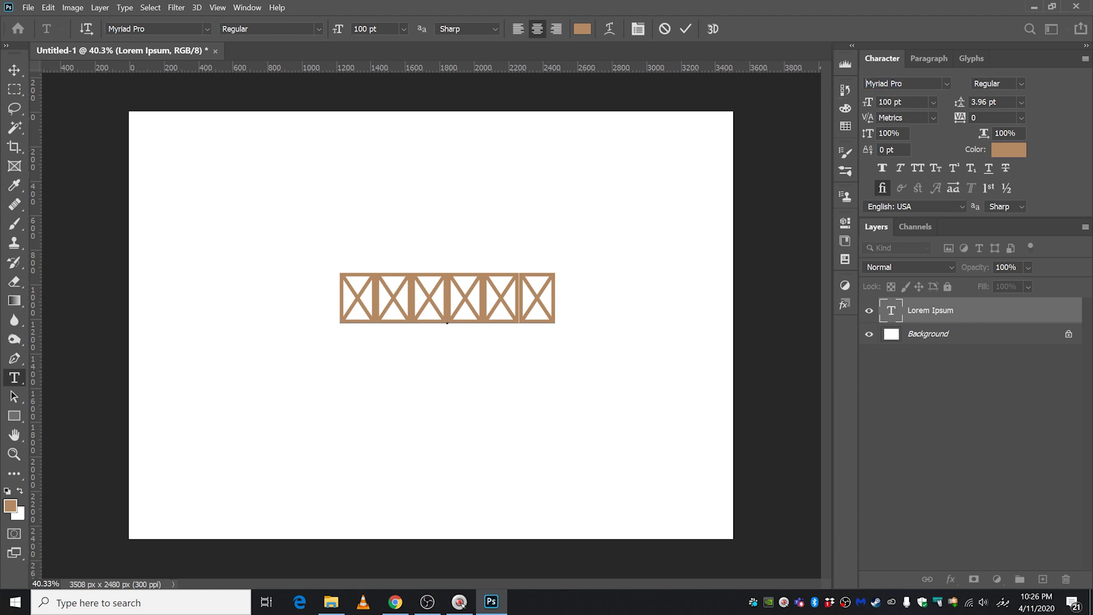
pyautogui.hotkey('ctrl', 'a')
# Set the selected Thaana text in MV Faseyha and commit the change.
pyautogui.click(946, 84)
pyautogui.press('pageup')
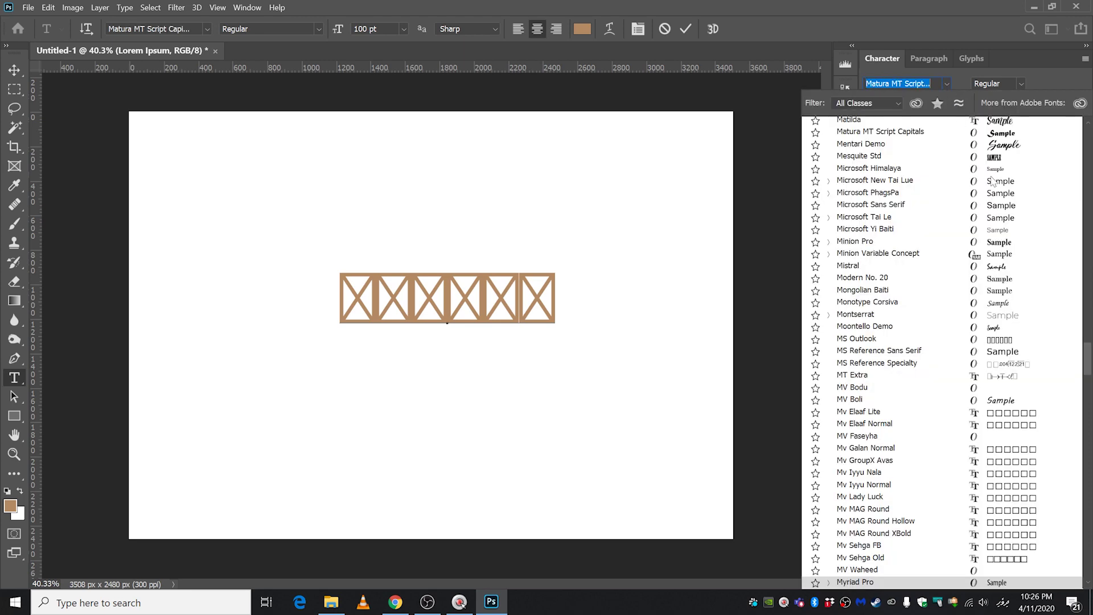
pyautogui.press('Down')
pyautogui.press('Down')
pyautogui.press('Down')
pyautogui.press('Down')
pyautogui.press('Down')
pyautogui.press('Down')
pyautogui.press('Down')
pyautogui.press('Down')
pyautogui.press('Down')
pyautogui.press('Down')
pyautogui.press('Down')
pyautogui.press('Down')
pyautogui.press('Down')
pyautogui.moveTo(1089, 364)
pyautogui.mouseDown()
pyautogui.moveTo(1089, 343)
pyautogui.moveTo(1089, 370)
pyautogui.mouseUp()
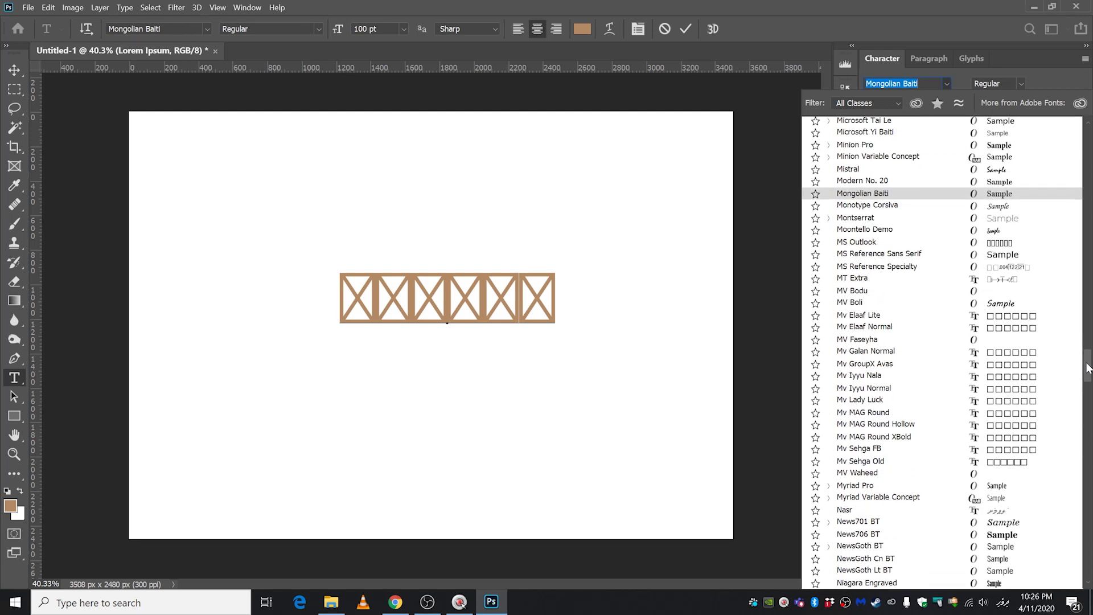
pyautogui.click(865, 341)
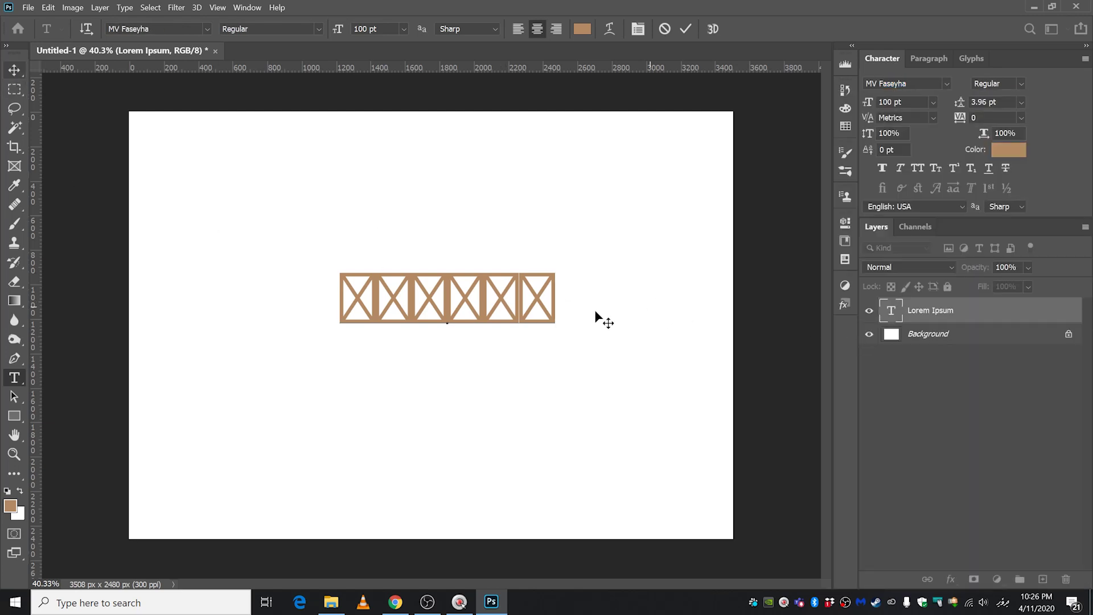
pyautogui.moveTo(559, 287); pyautogui.dragTo(314, 289)
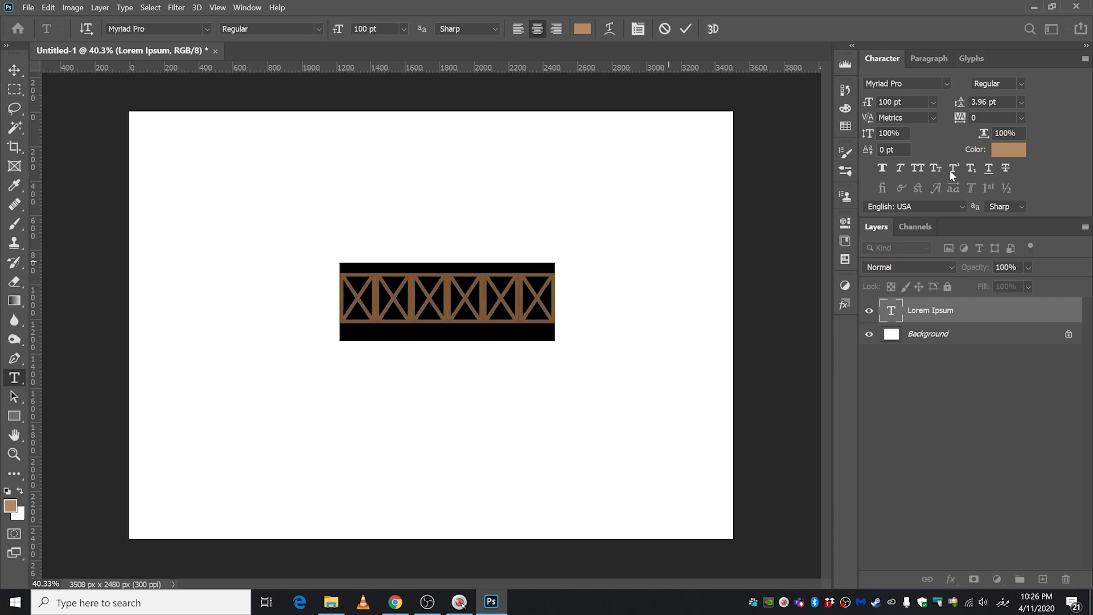
pyautogui.click(947, 84)
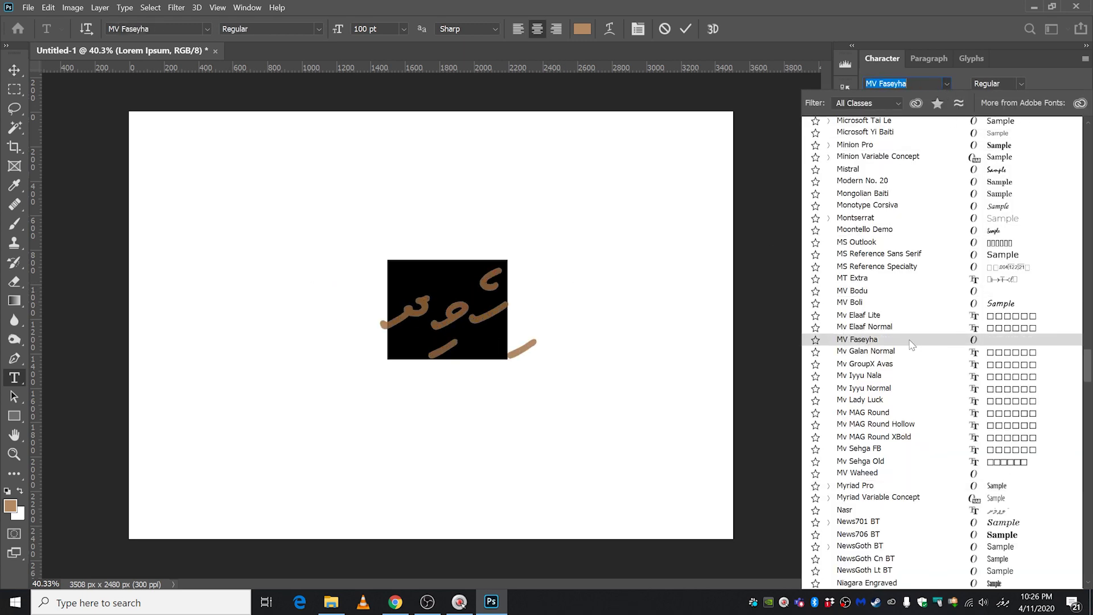
pyautogui.click(909, 340)
pyautogui.click(14, 70)
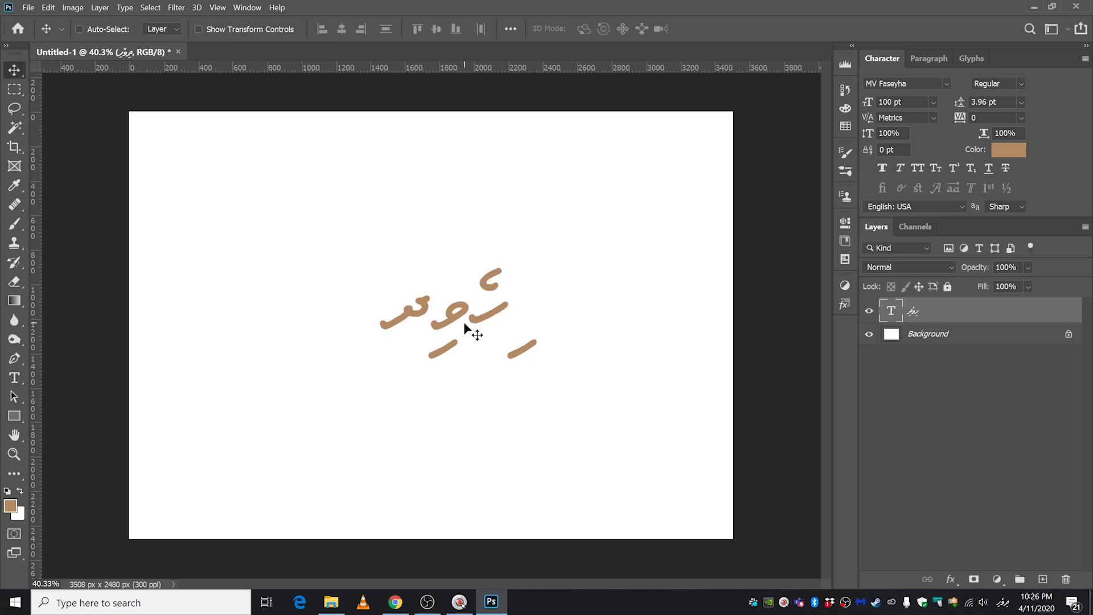
# Re-enter the Thaana text layer and select its whole line.
pyautogui.click(13, 379)
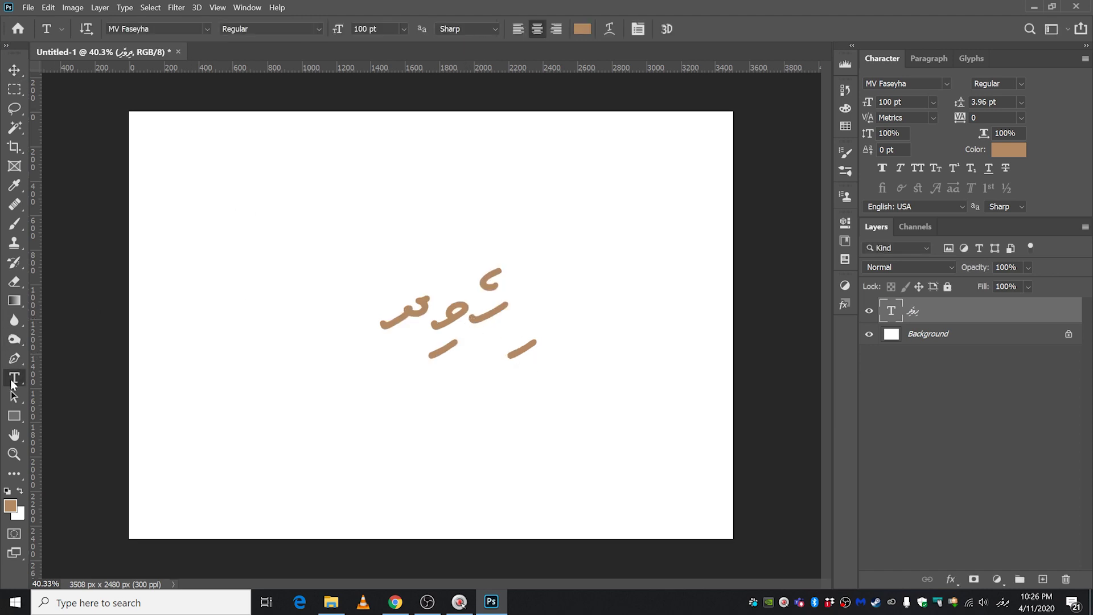
pyautogui.doubleClick(448, 330)
pyautogui.click(427, 322)
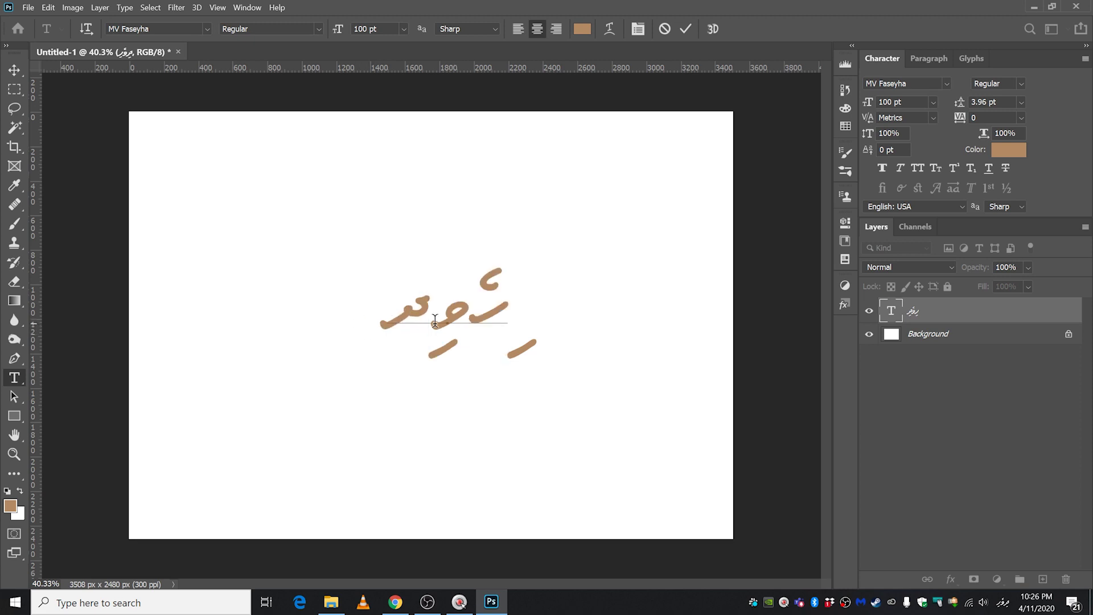
pyautogui.doubleClick(450, 320)
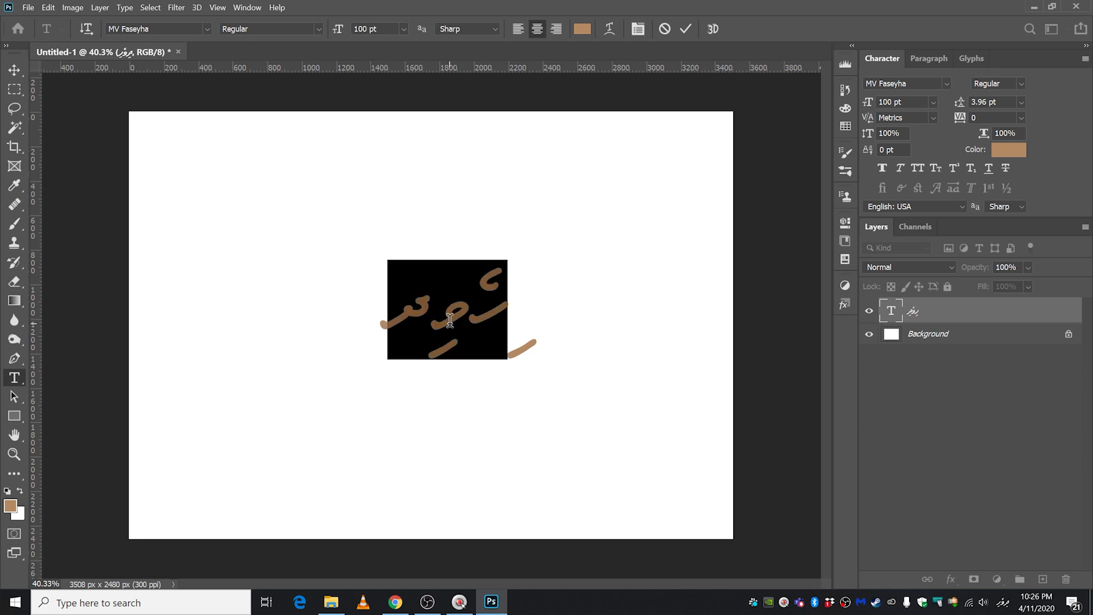
# Type the phrase 'ރިވޮސިތނާށްު' over the selection and commit it.
pyautogui.write('ރިވ')
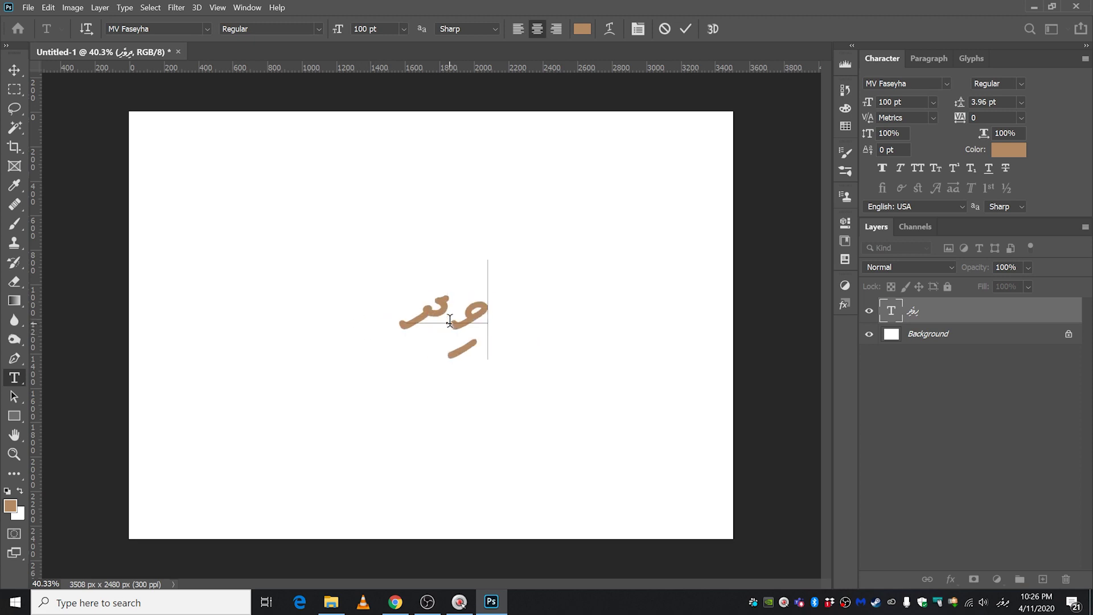
pyautogui.write('ޮސި')
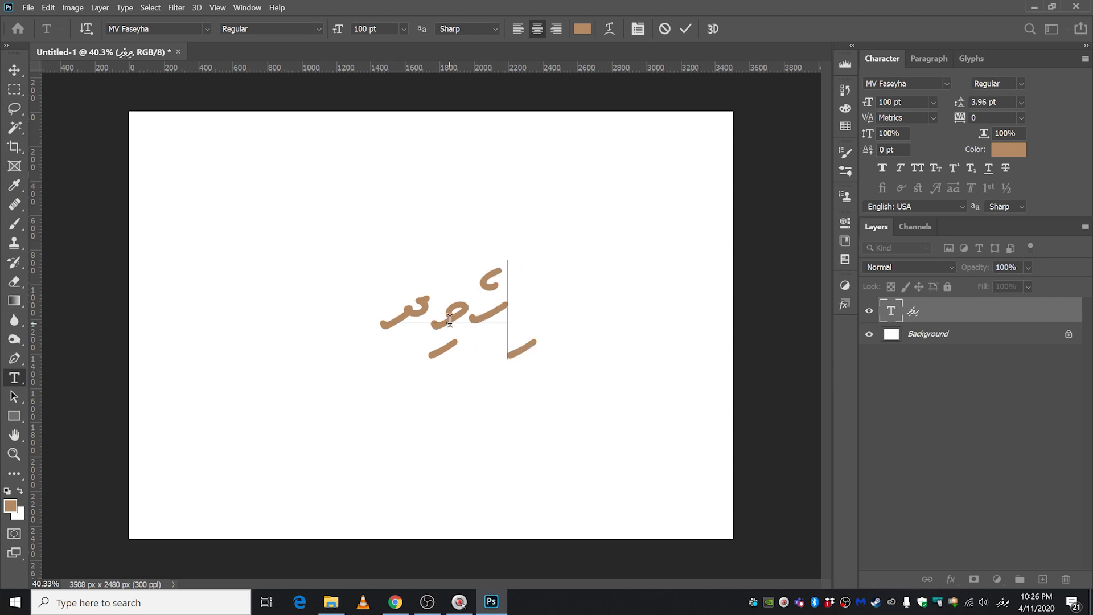
pyautogui.write('ތ')
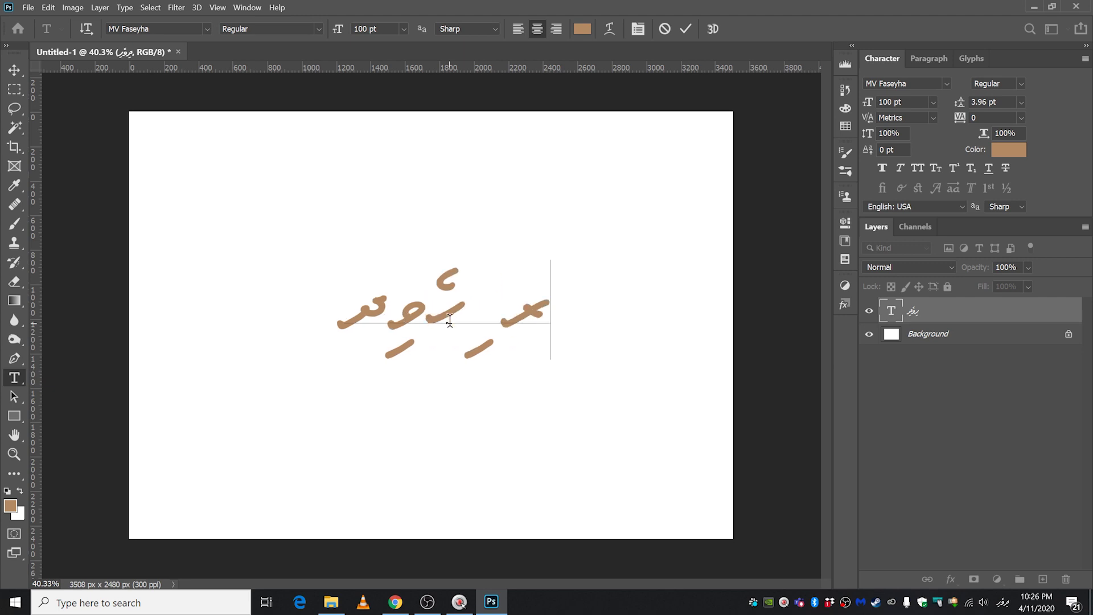
pyautogui.write('ނާށްު')
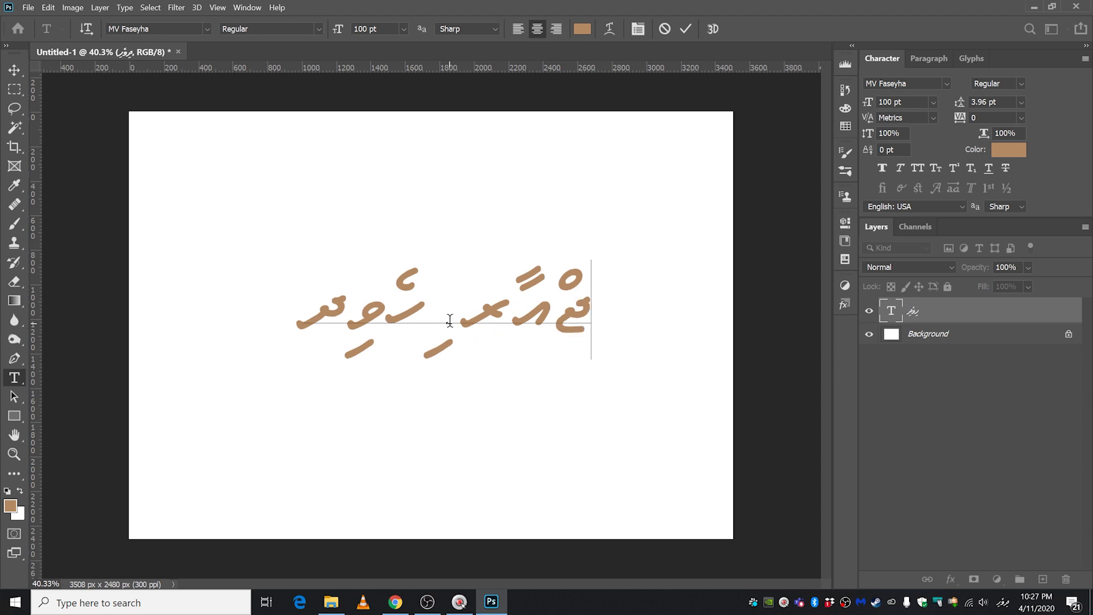
pyautogui.click(14, 69)
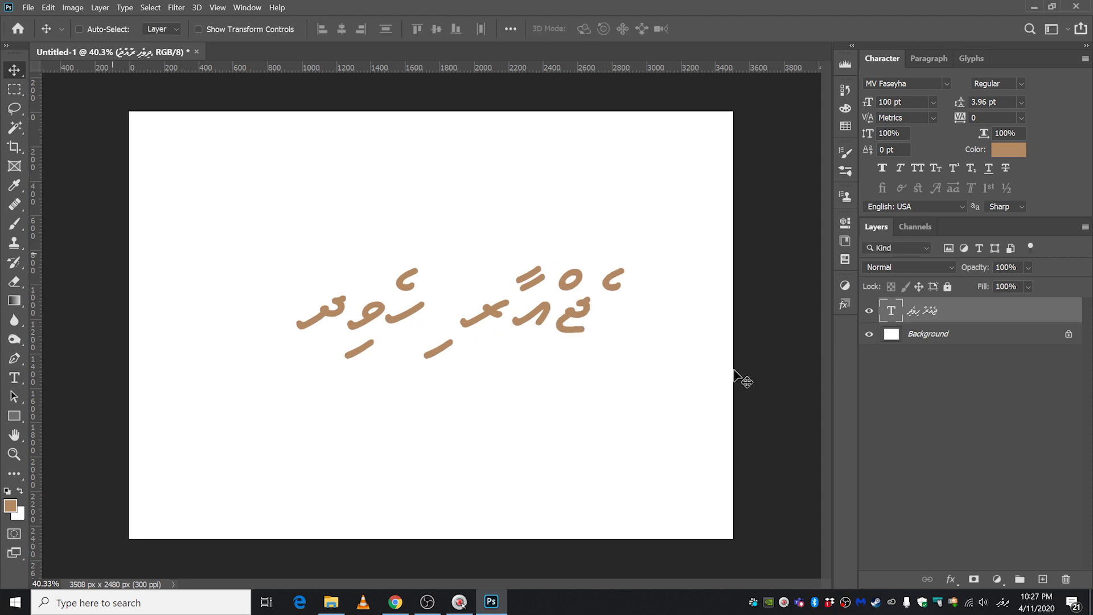
# Choose World-Ready Layout as the text engine in Type preferences and confirm.
pyautogui.click(48, 8)
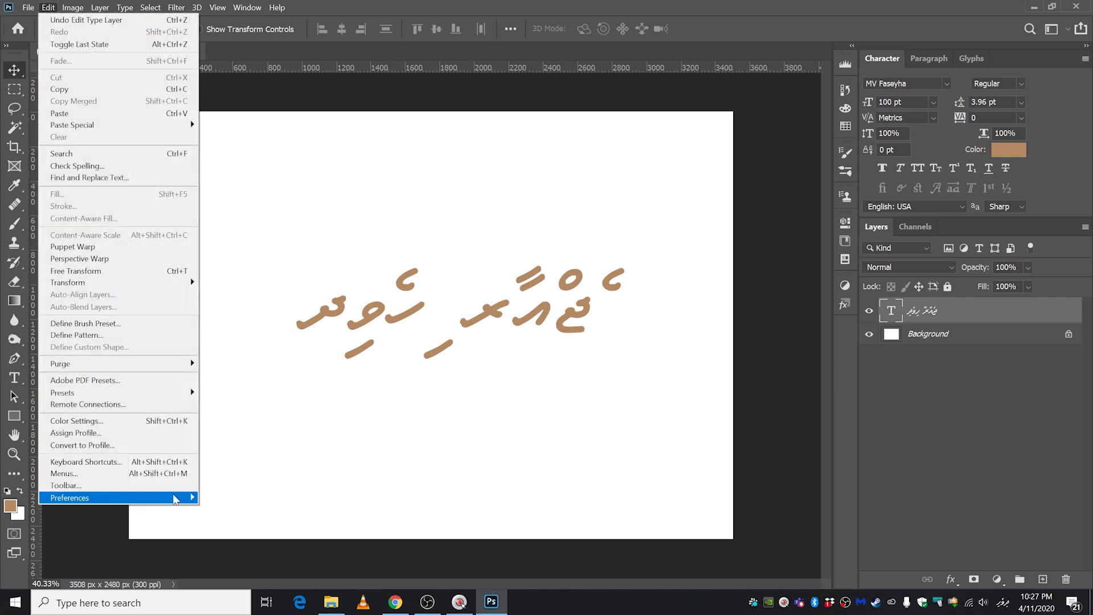
pyautogui.moveTo(137, 502)
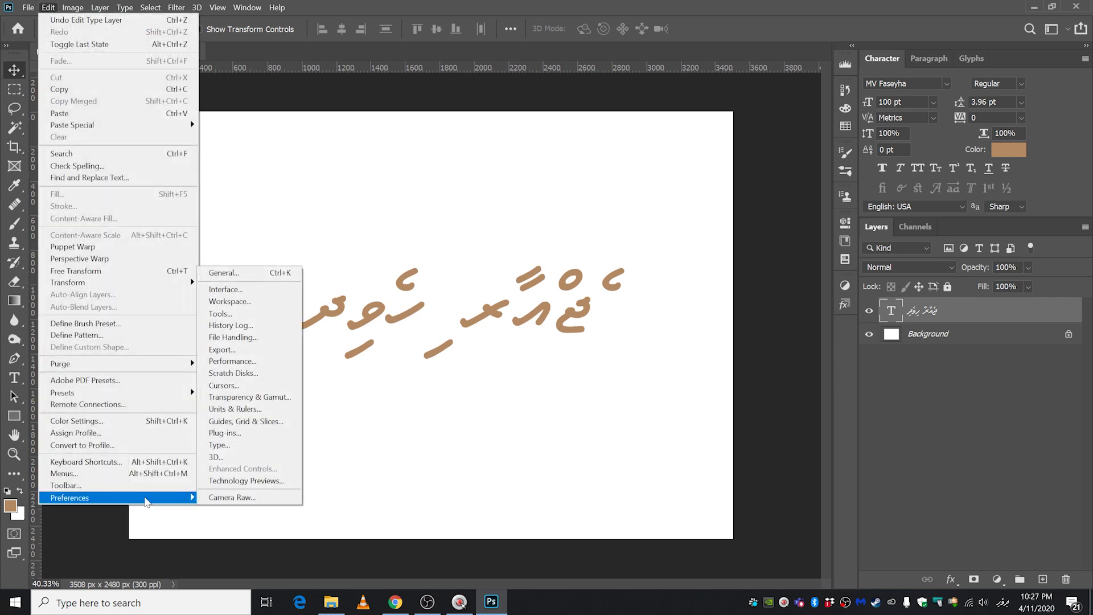
pyautogui.click(48, 8)
pyautogui.click(49, 8)
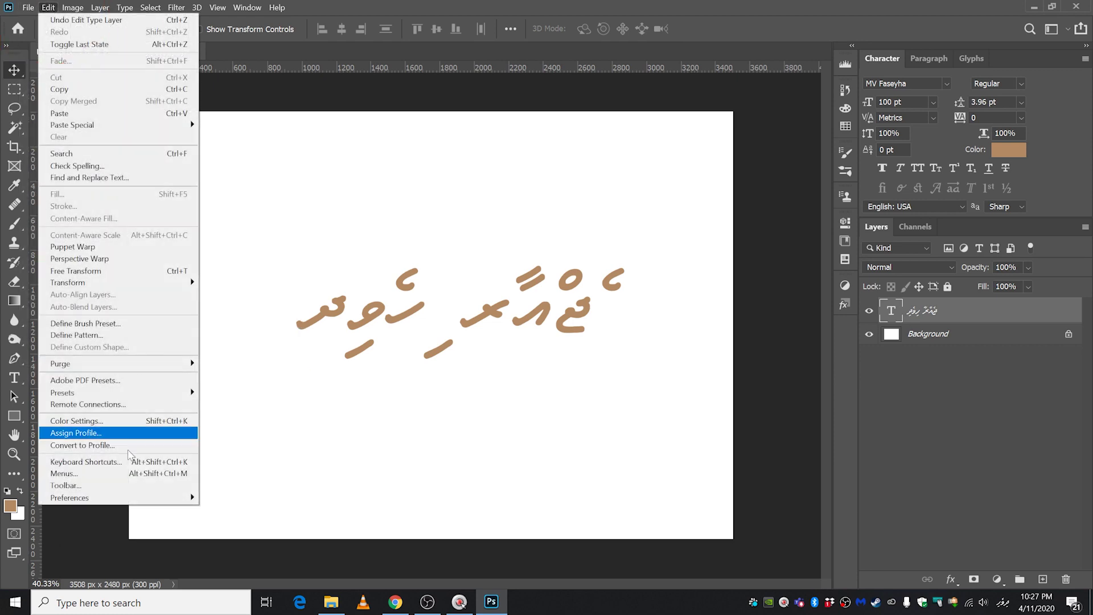
pyautogui.moveTo(188, 500)
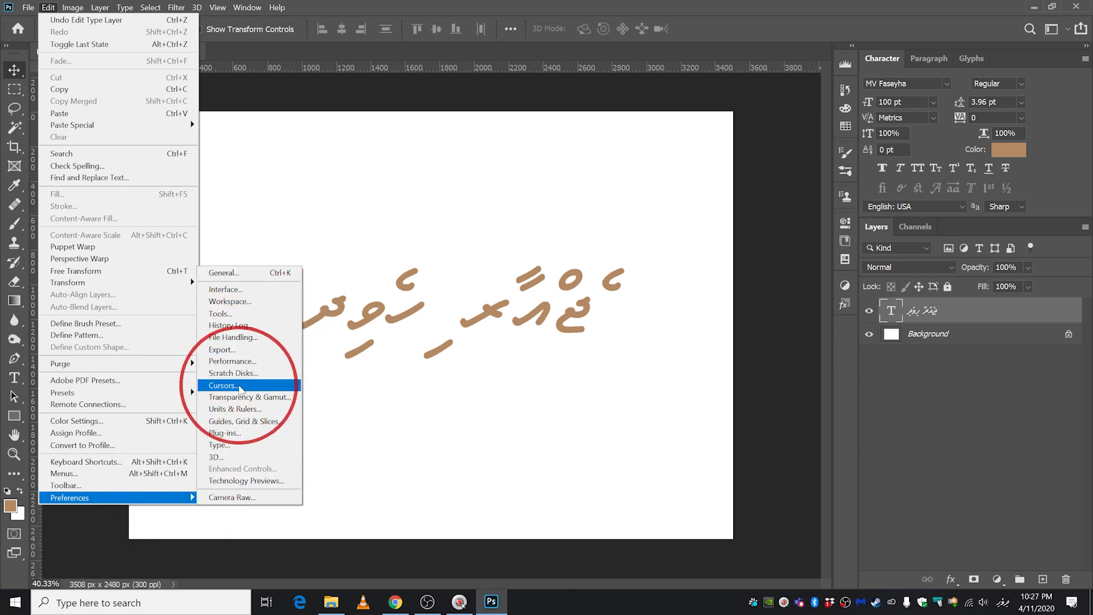
pyautogui.click(221, 445)
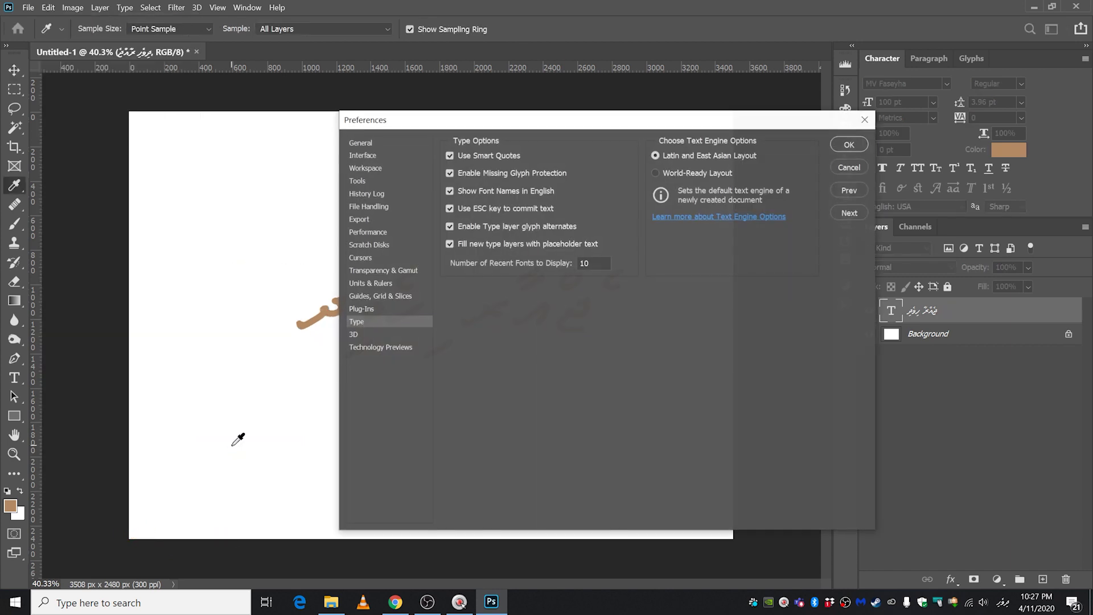
pyautogui.moveTo(525, 122); pyautogui.dragTo(359, 139)
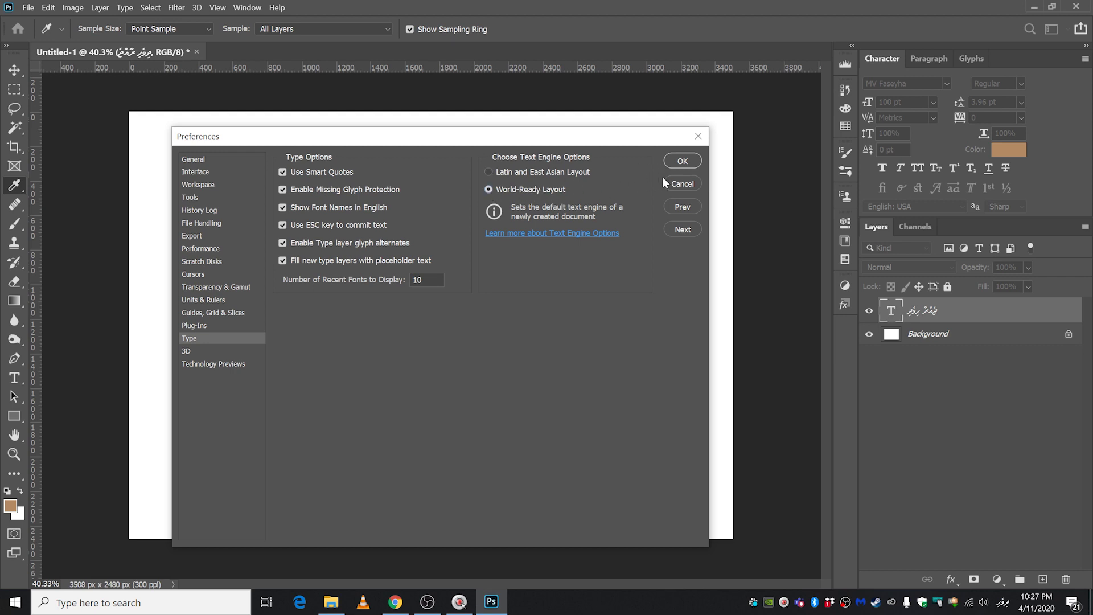
pyautogui.click(683, 160)
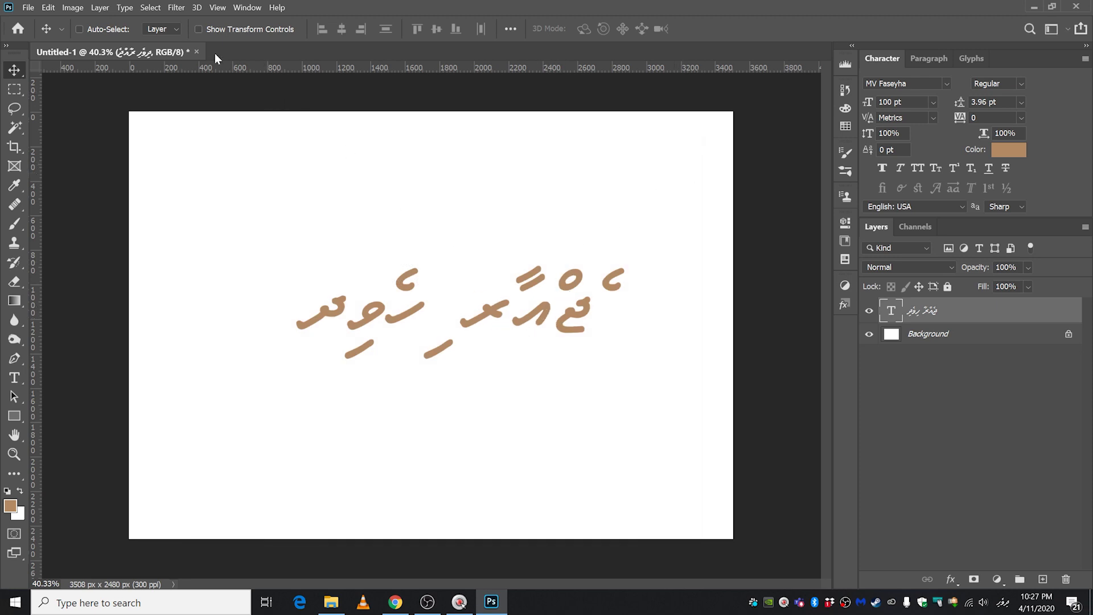
# Quit without saving, relaunch, and create a landscape A4 document (3508 x 2480 px, 300 ppi).
pyautogui.click(1076, 6)
pyautogui.click(574, 236)
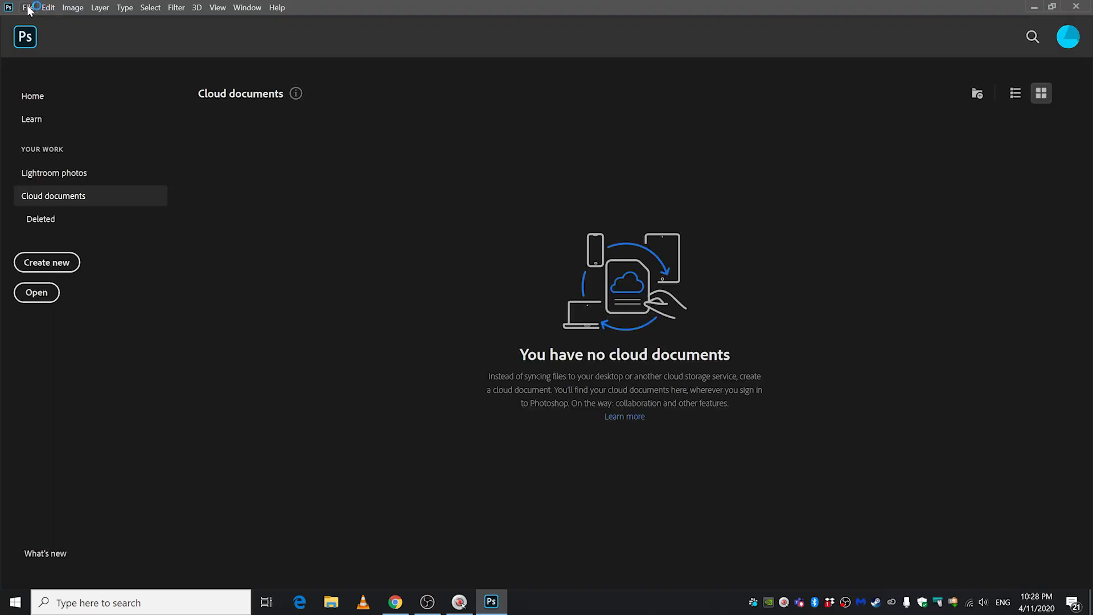
pyautogui.click(28, 7)
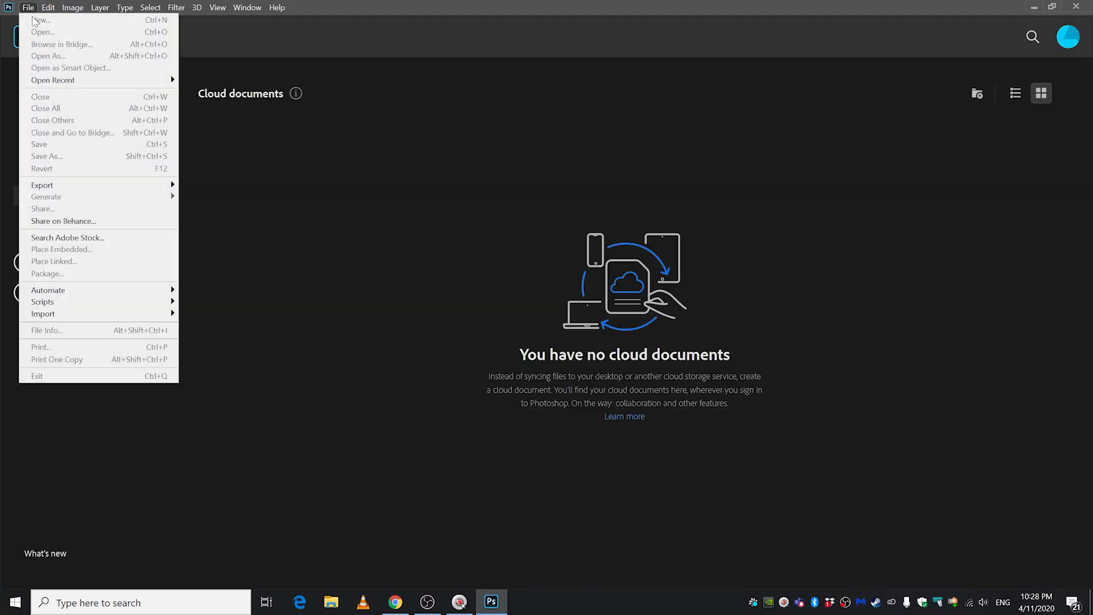
pyautogui.click(30, 8)
pyautogui.click(30, 7)
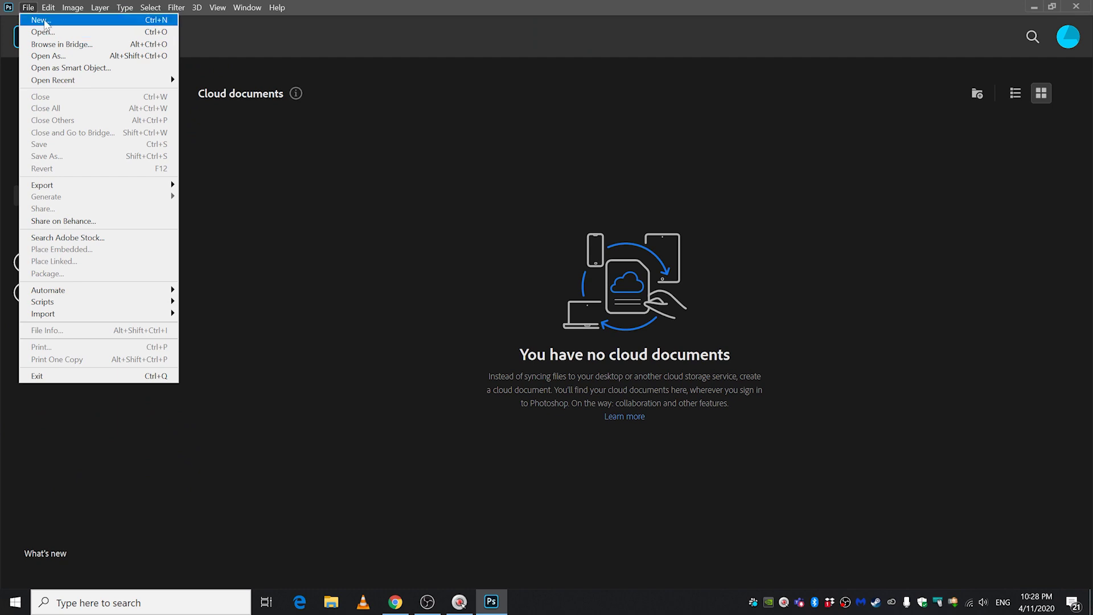
pyautogui.click(38, 20)
pyautogui.click(535, 238)
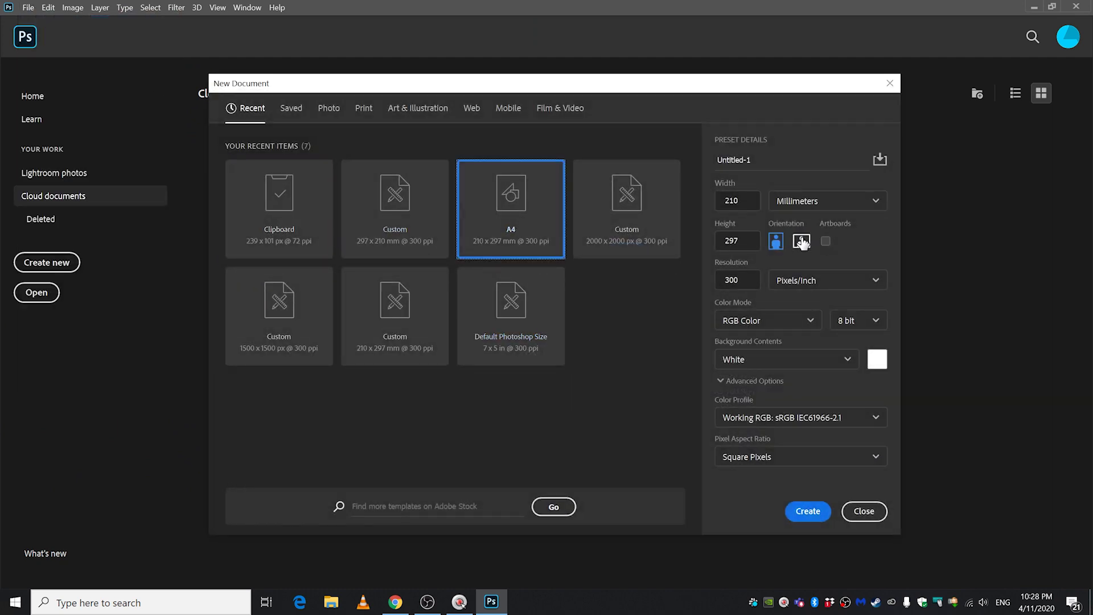
pyautogui.click(813, 513)
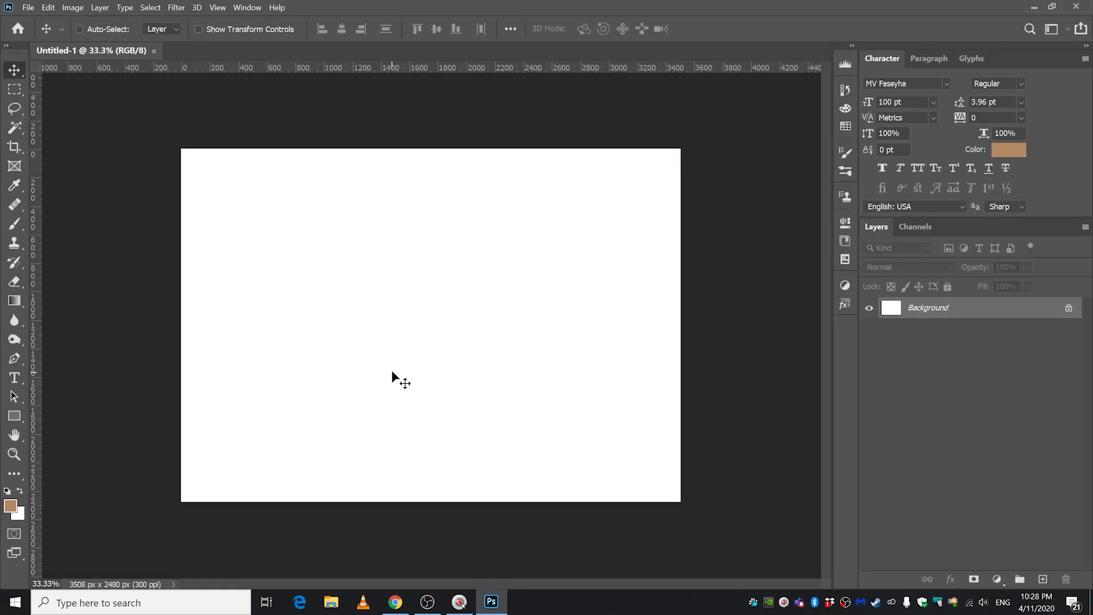
pyautogui.click(13, 377)
# Type 'ހިވޮރި ނާރްގެ' in a new text box using Divehi input and commit it.
pyautogui.click(427, 330)
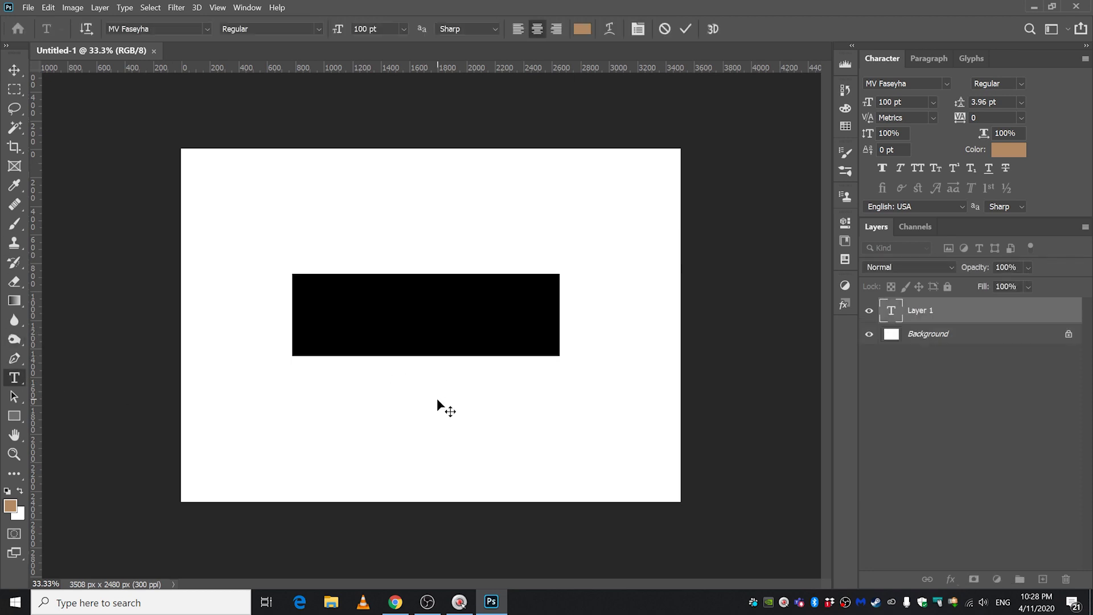
pyautogui.press('BackSpace')
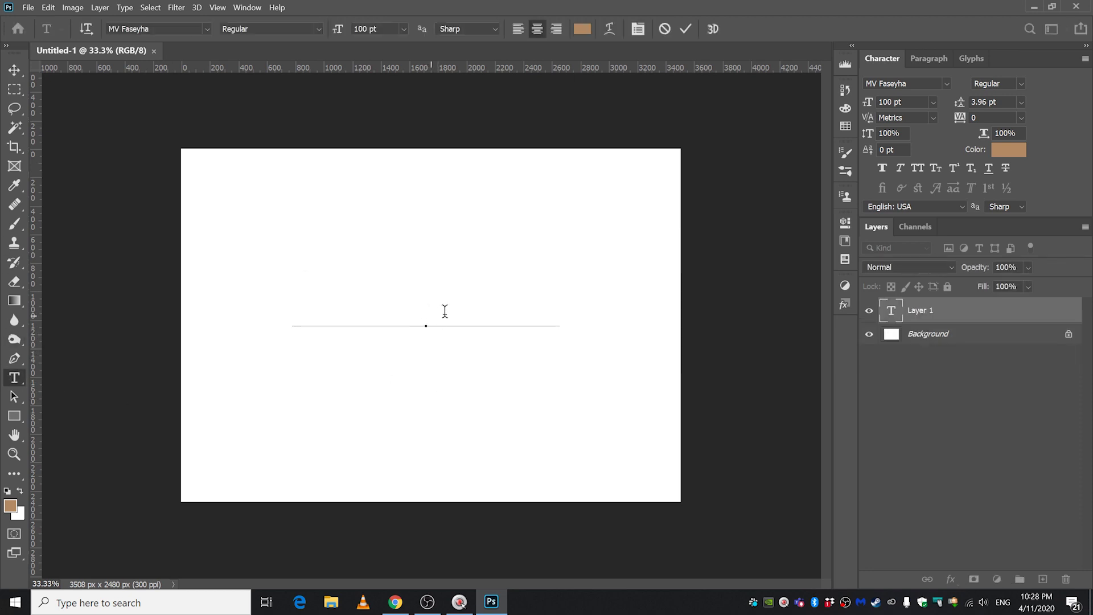
pyautogui.press('ctrl')
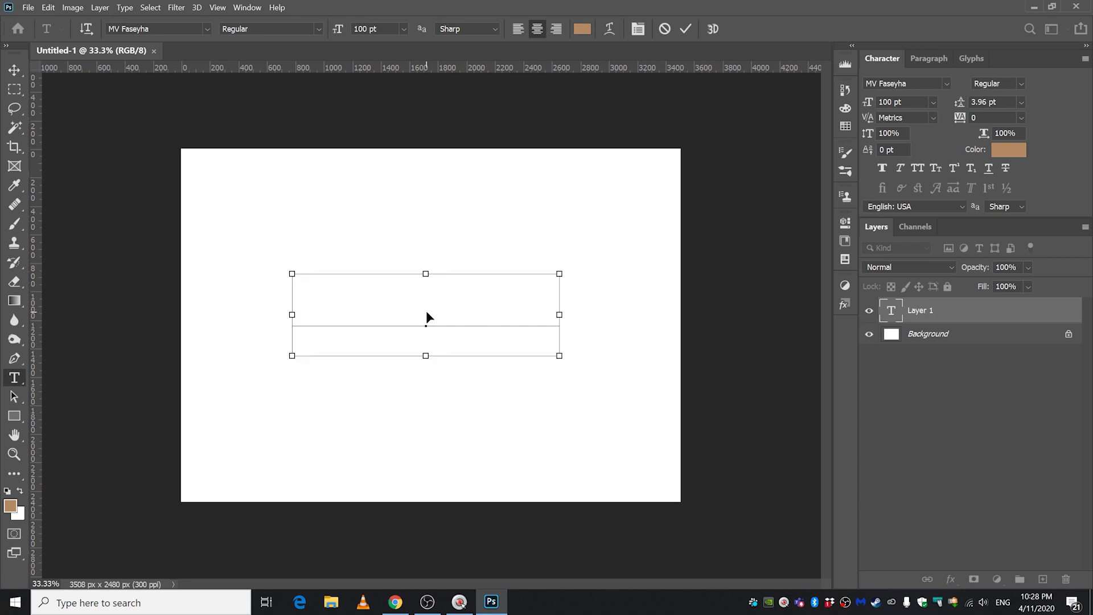
pyautogui.hotkey('ctrl', 'a')
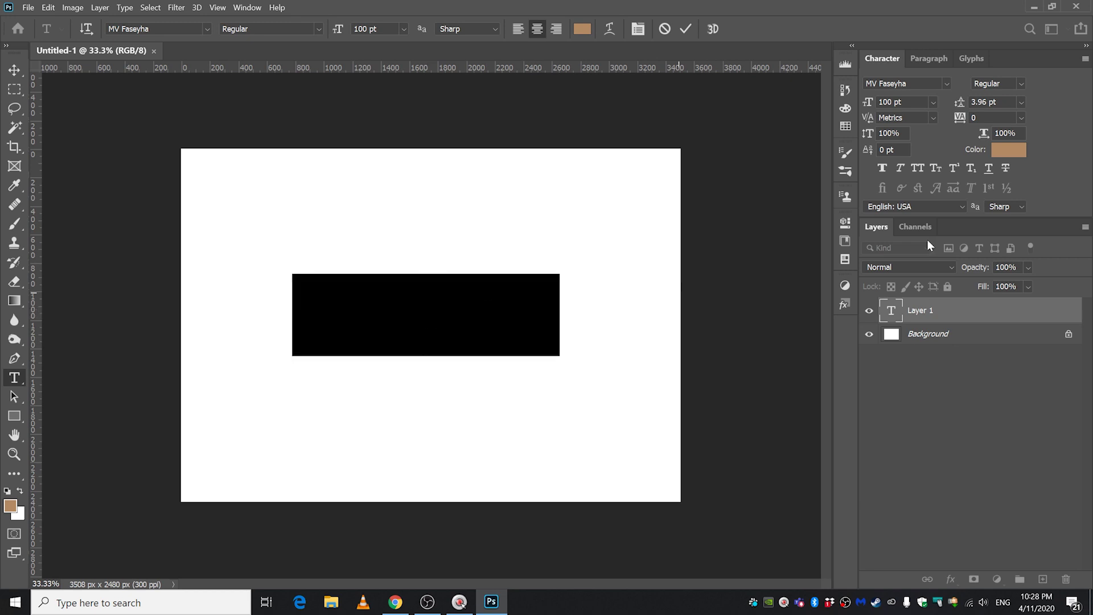
pyautogui.press('super+space')
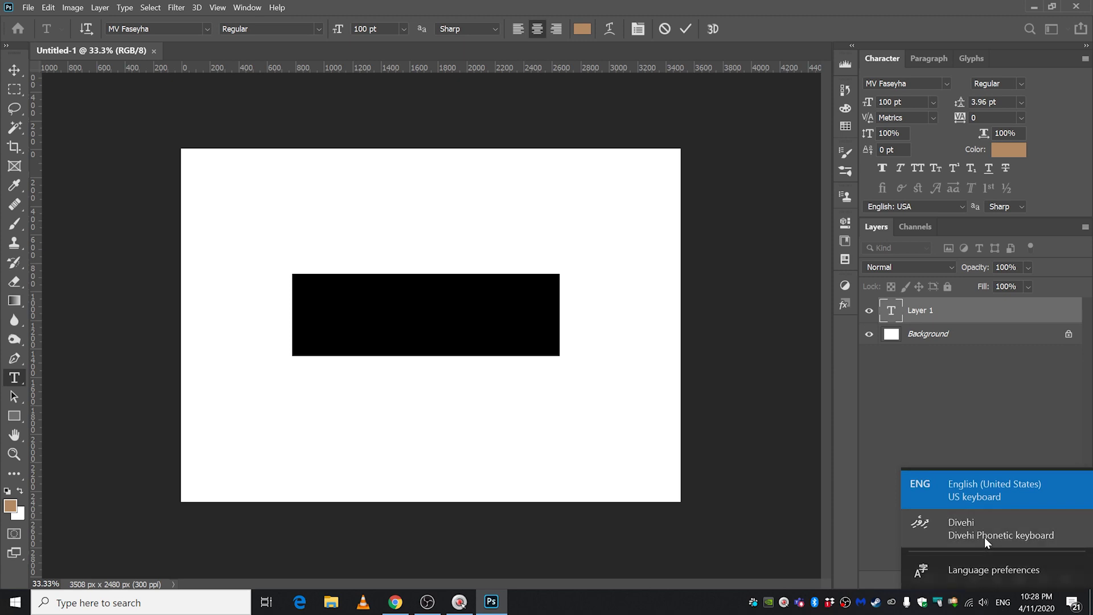
pyautogui.click(418, 313)
pyautogui.hotkey('ctrl', 'a')
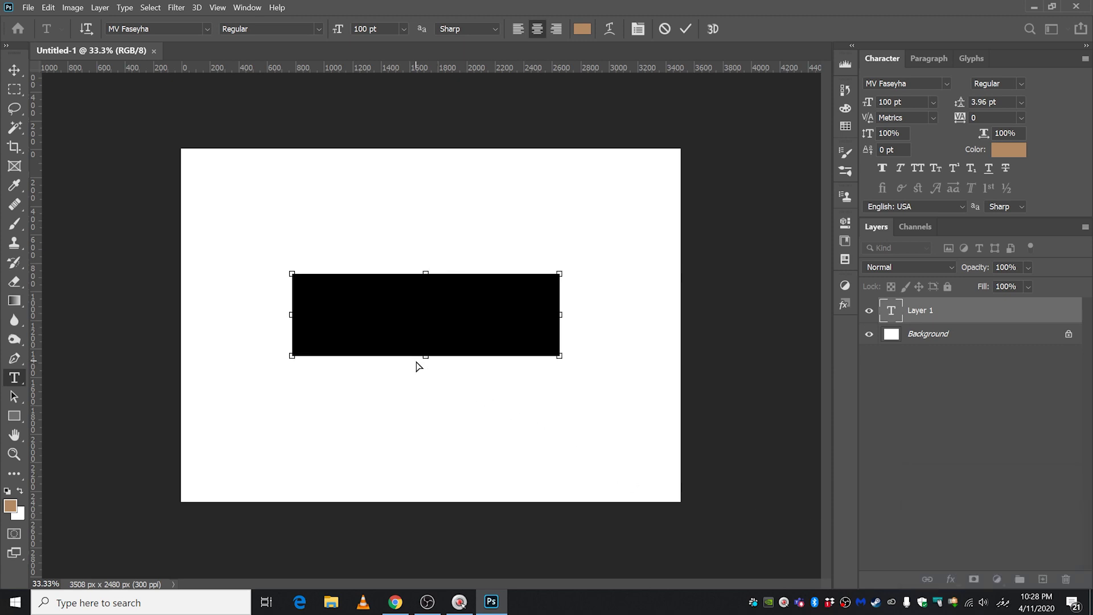
pyautogui.write('ހި')
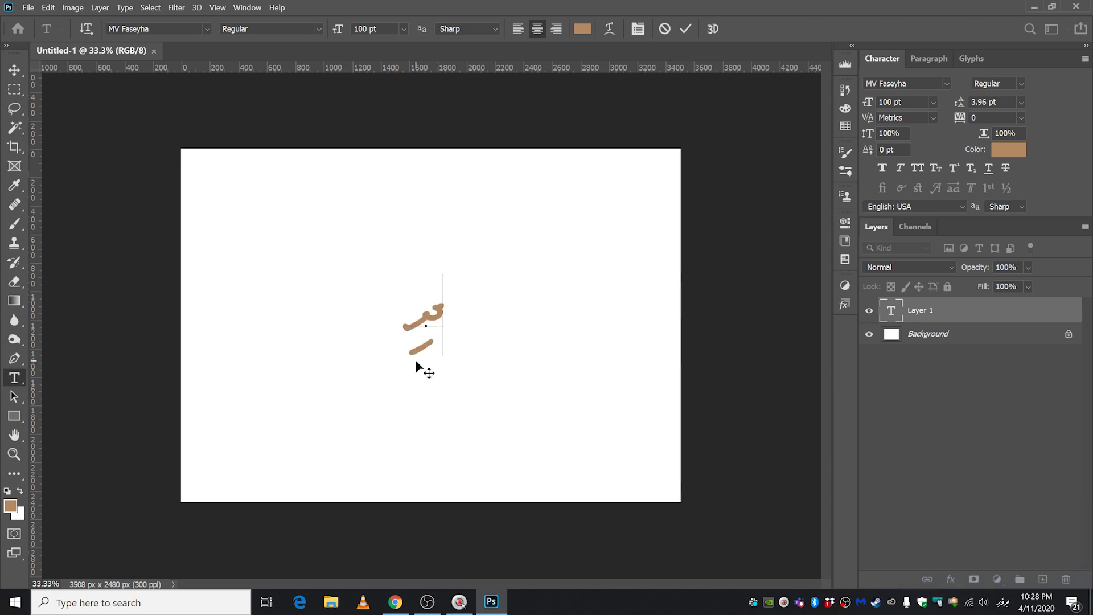
pyautogui.write('ވޮރި')
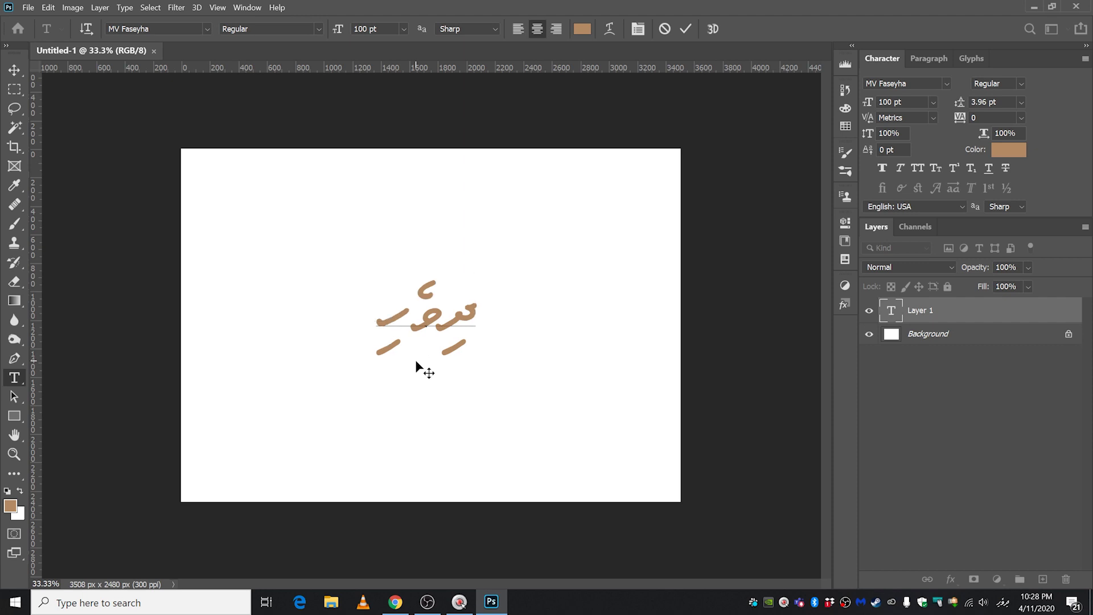
pyautogui.write(' ނާ')
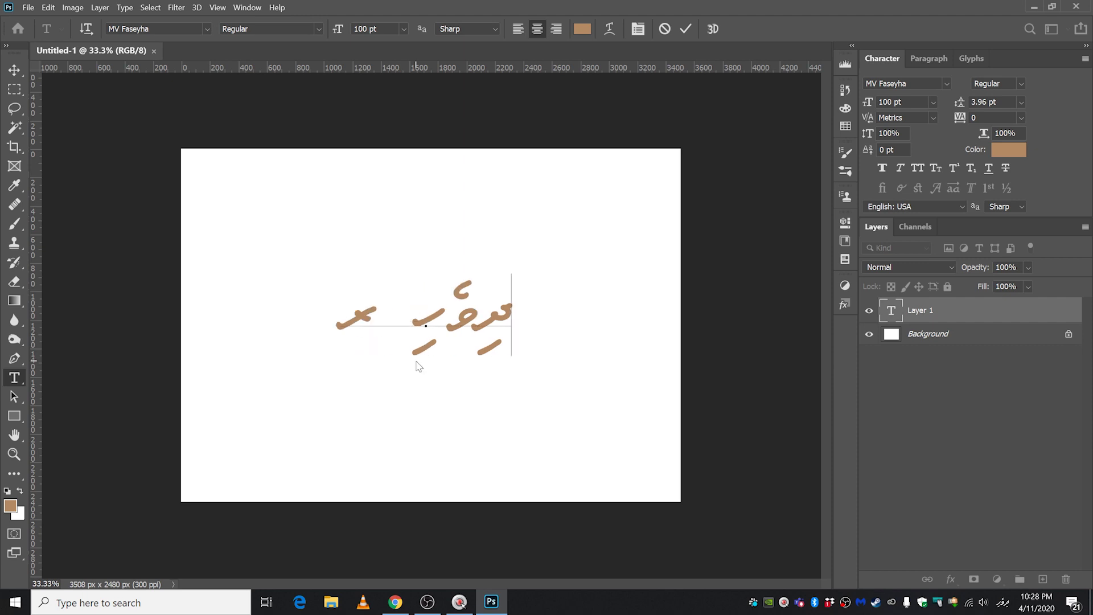
pyautogui.write('ރްގެ')
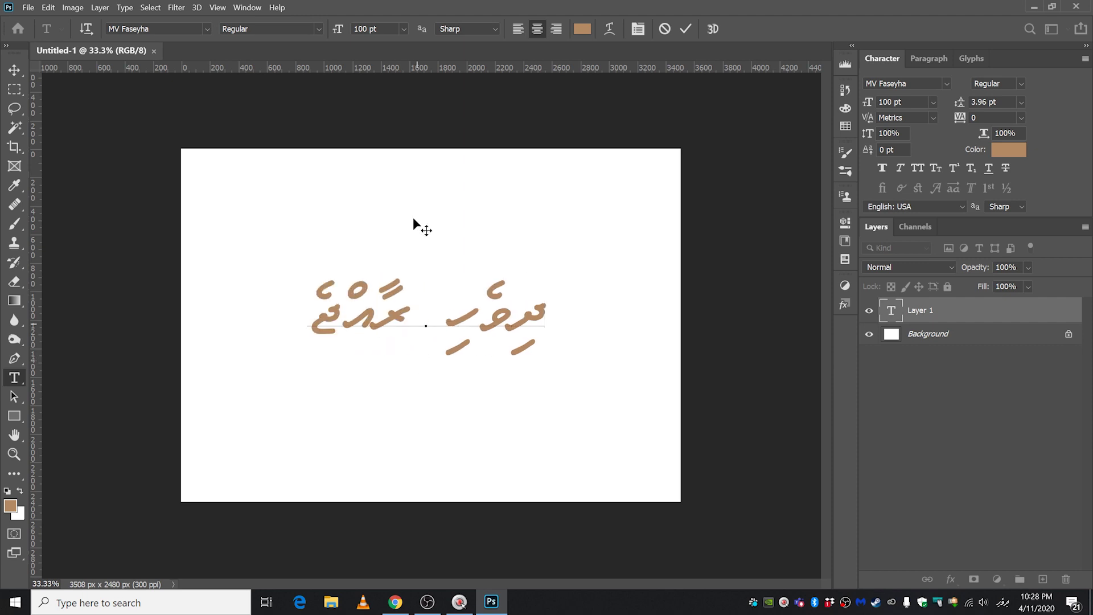
pyautogui.click(15, 69)
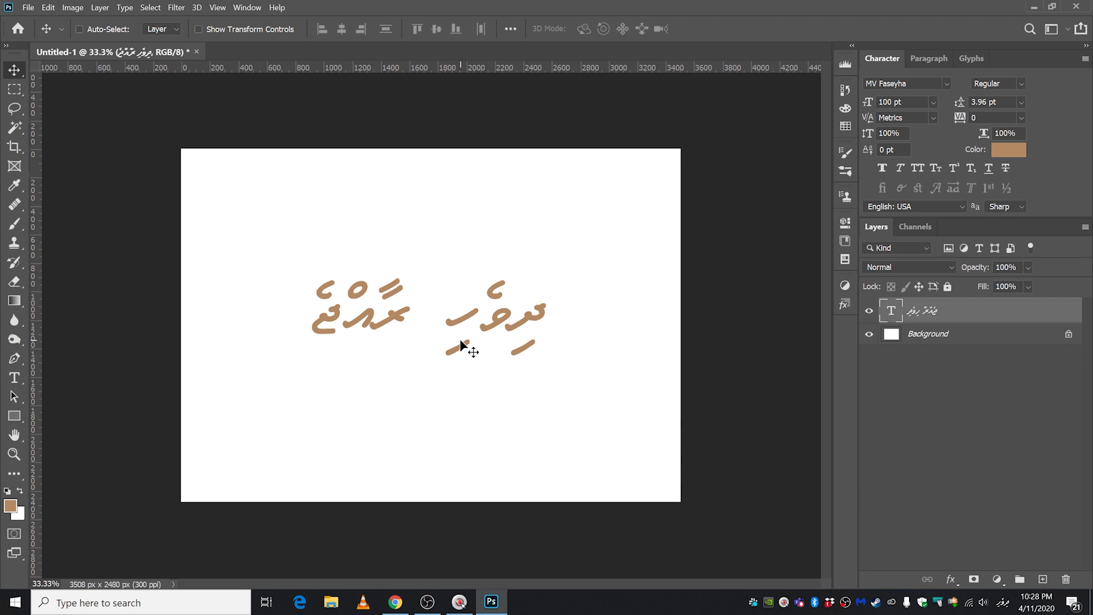
# Switch keyboard input back to English and view the Photoshop details in Creative Cloud.
pyautogui.click(1002, 602)
pyautogui.click(975, 494)
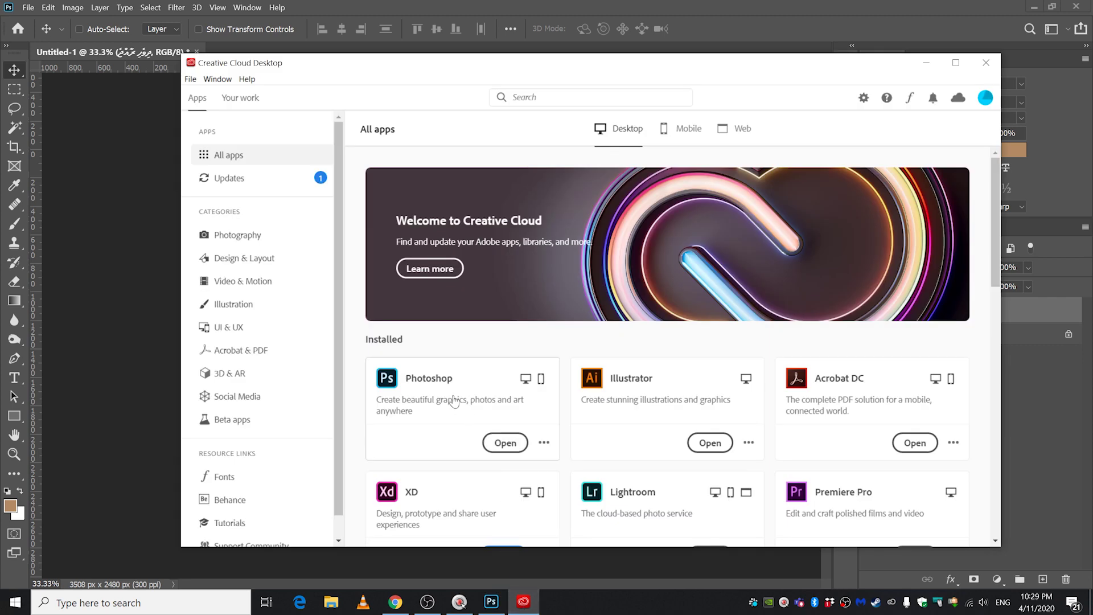
pyautogui.click(454, 402)
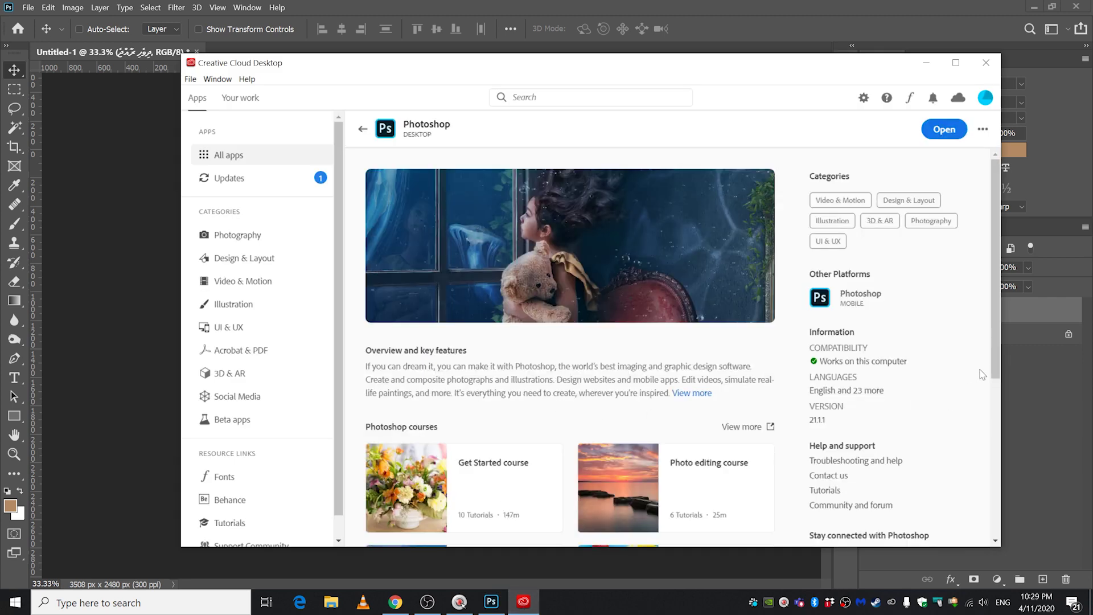
pyautogui.scroll(-1, 996, 373)
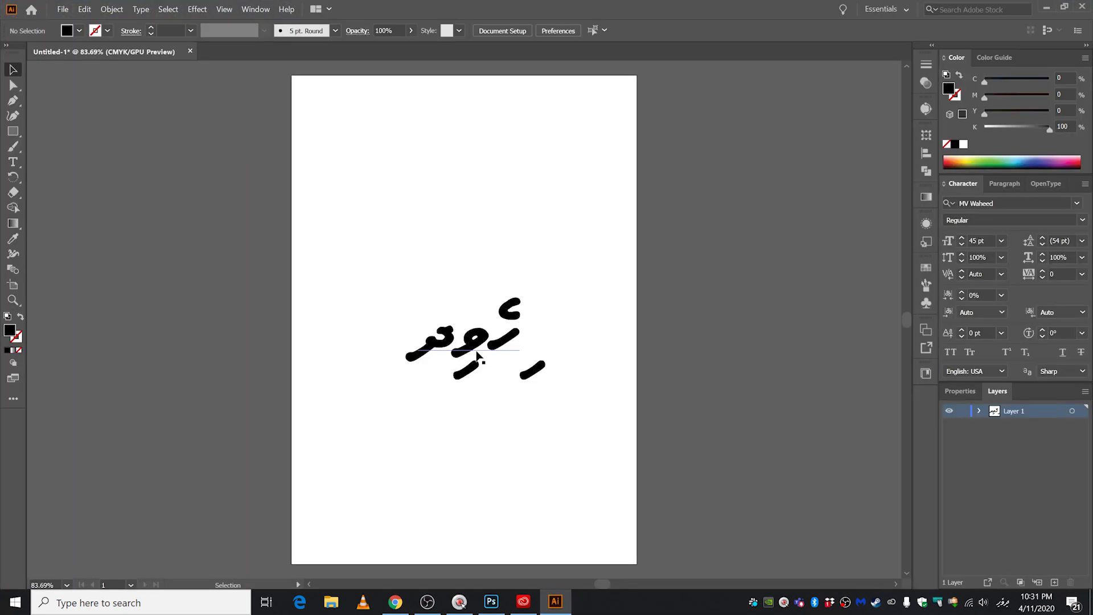
# In Type preferences, enable Show Indic Options and disable Show East Asian Options, then close the document.
pyautogui.click(81, 11)
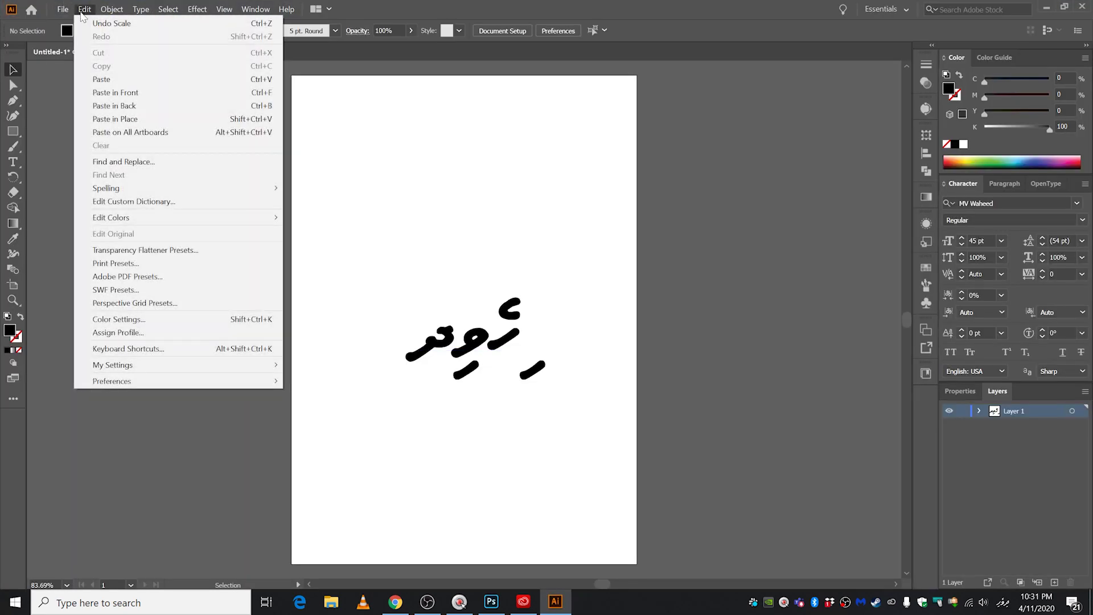
pyautogui.moveTo(190, 381)
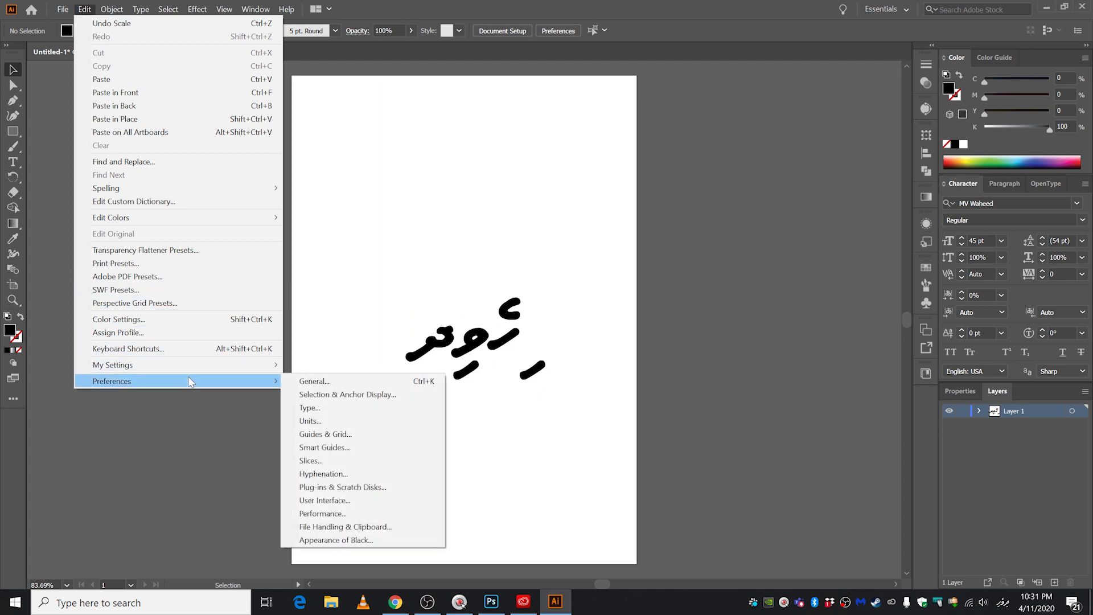
pyautogui.click(337, 408)
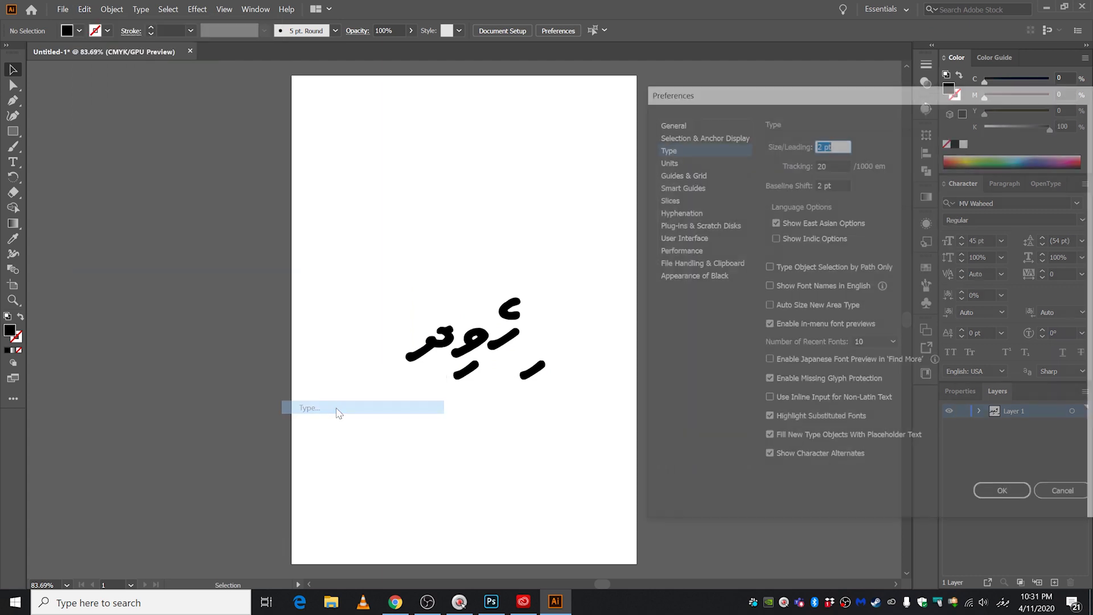
pyautogui.click(774, 237)
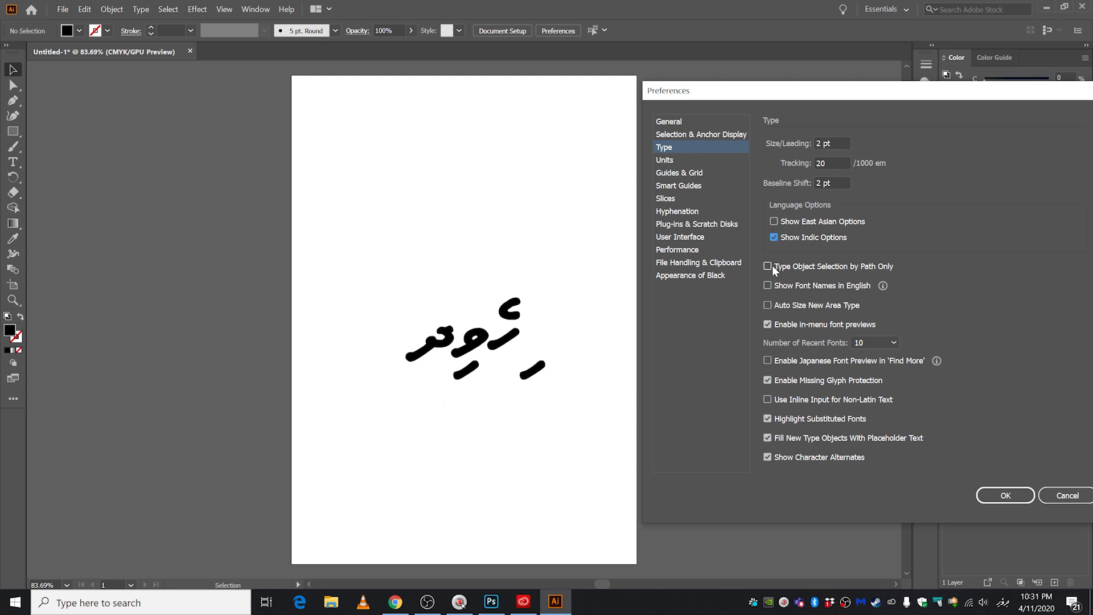
pyautogui.click(1006, 496)
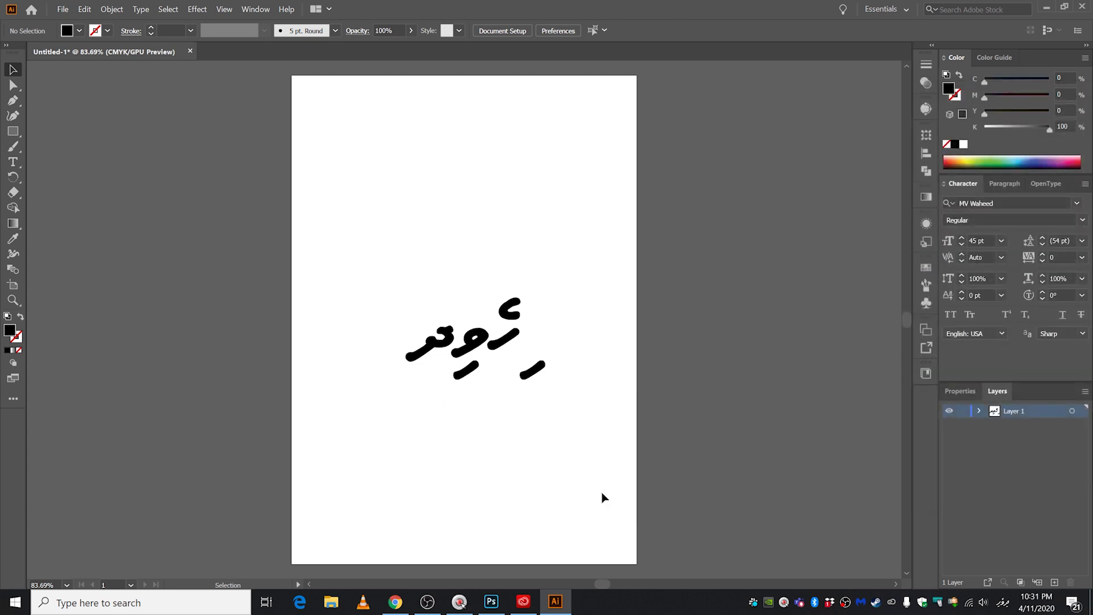
pyautogui.click(190, 52)
# Discard the old document, then type a Thaana character into a new text object using Dhivehi input.
pyautogui.click(609, 319)
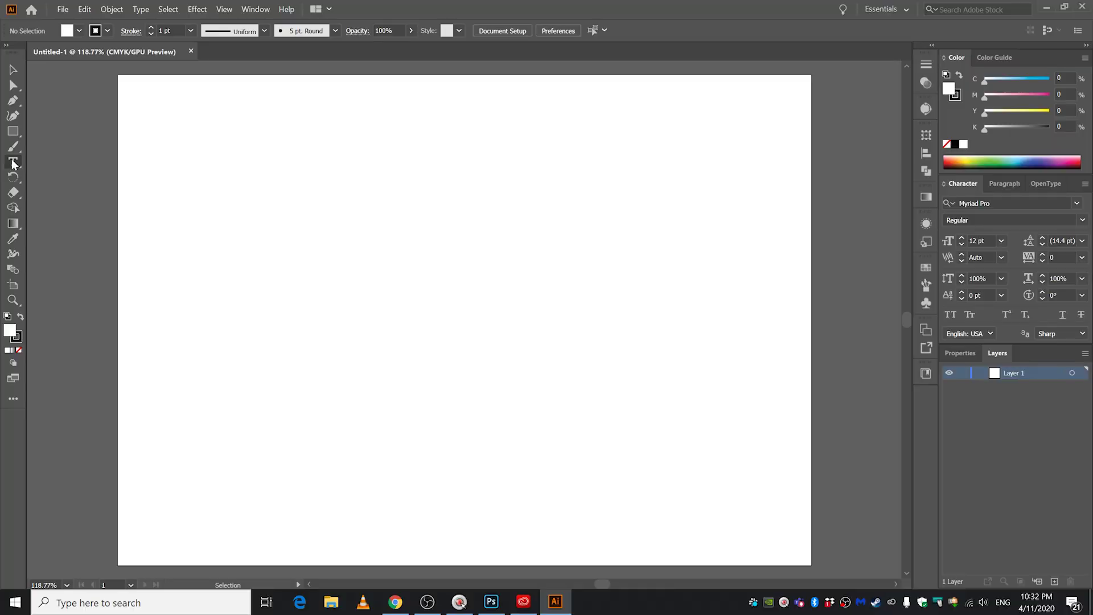
pyautogui.press('t')
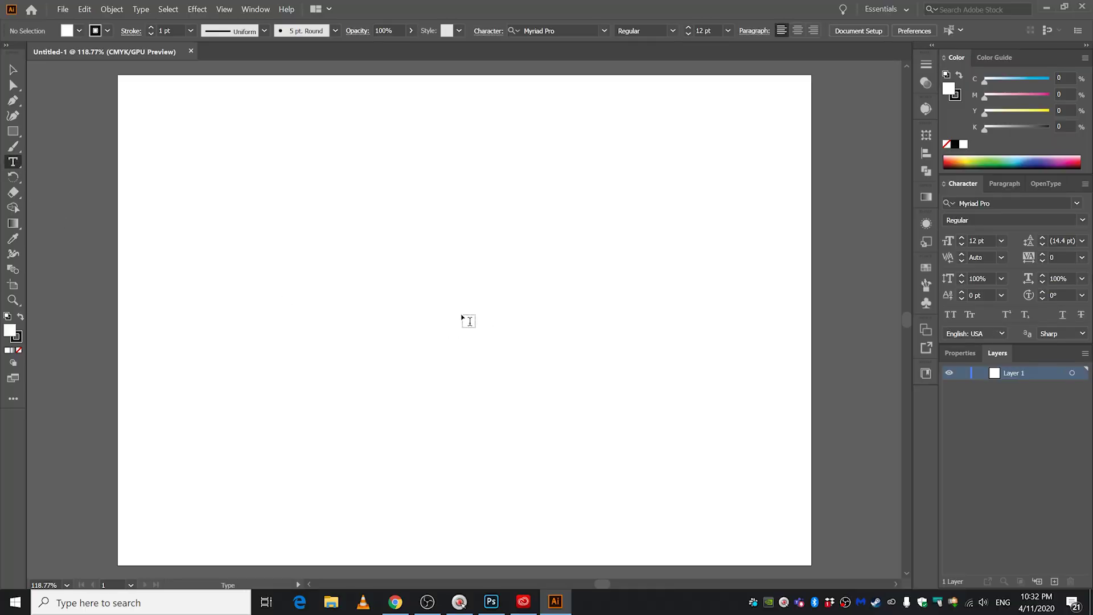
pyautogui.click(466, 316)
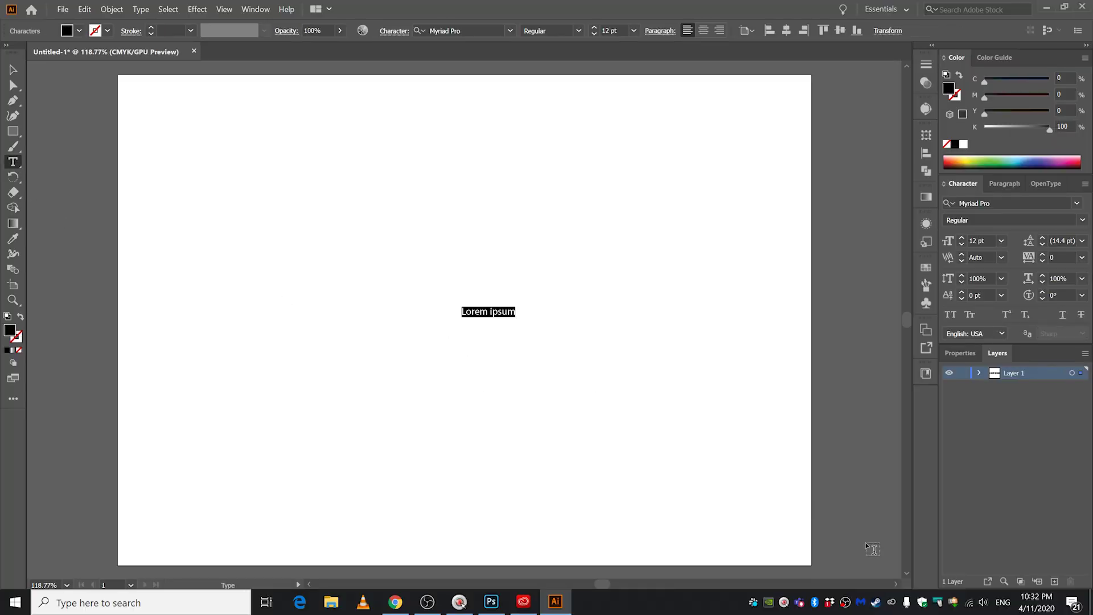
pyautogui.click(1005, 591)
pyautogui.click(983, 539)
pyautogui.write('ހ□□□')
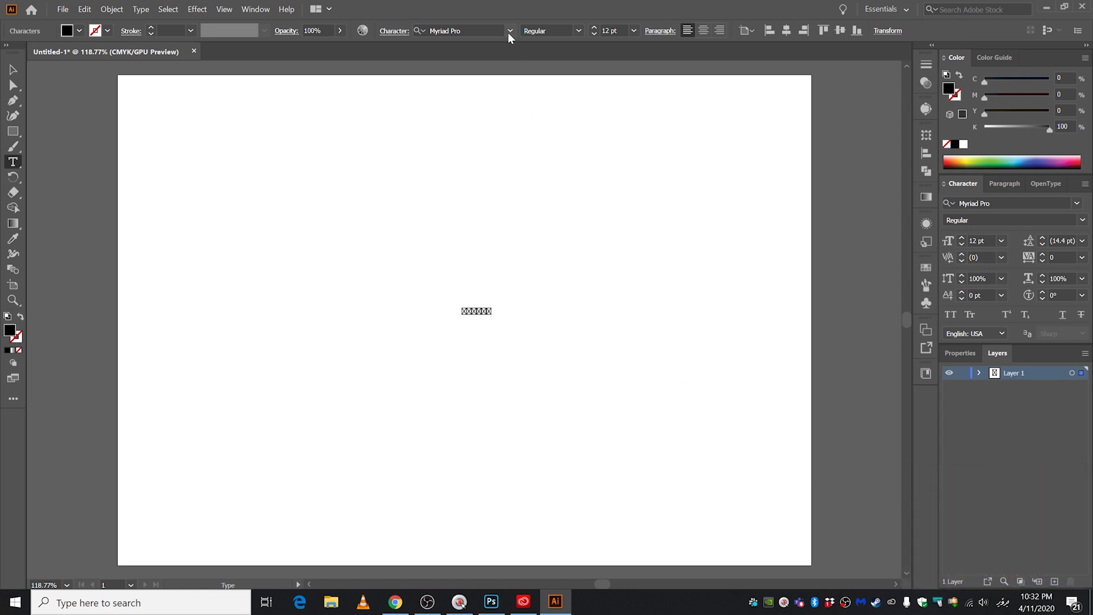
# Try the Aammu FalaRasmee and MV Waheed fonts on the Thaana text.
pyautogui.click(510, 30)
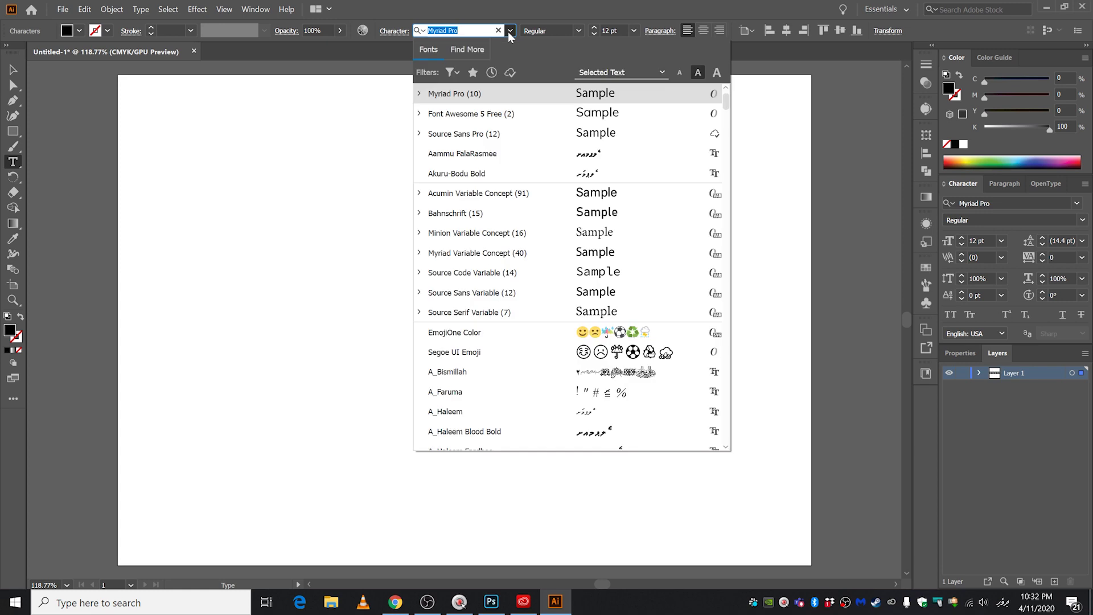
pyautogui.click(508, 154)
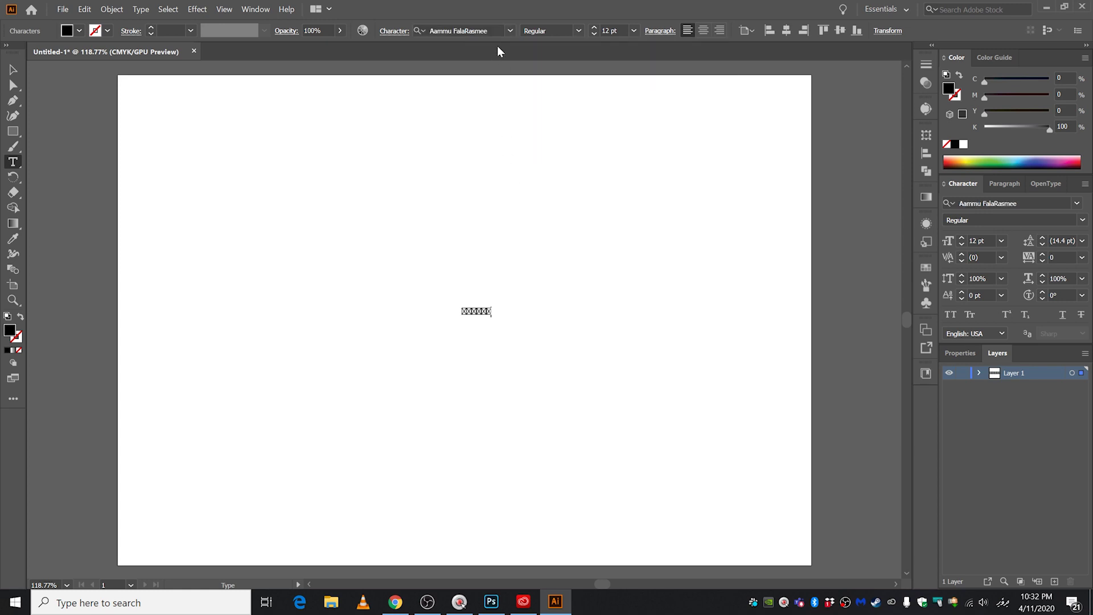
pyautogui.click(510, 30)
pyautogui.scroll(-5, 504, 306)
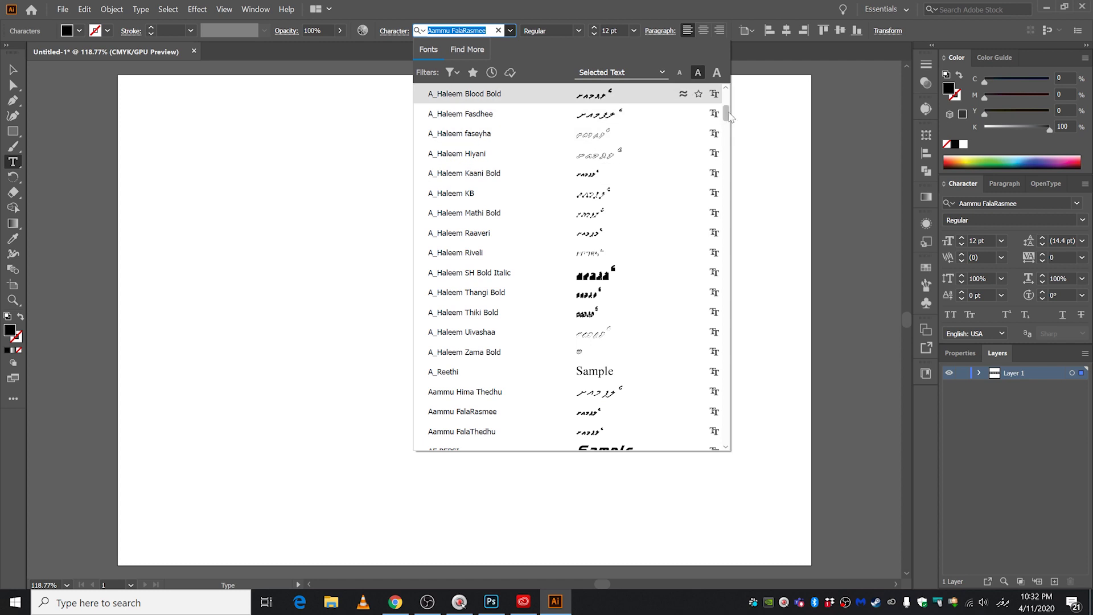
pyautogui.moveTo(726, 114); pyautogui.dragTo(726, 287)
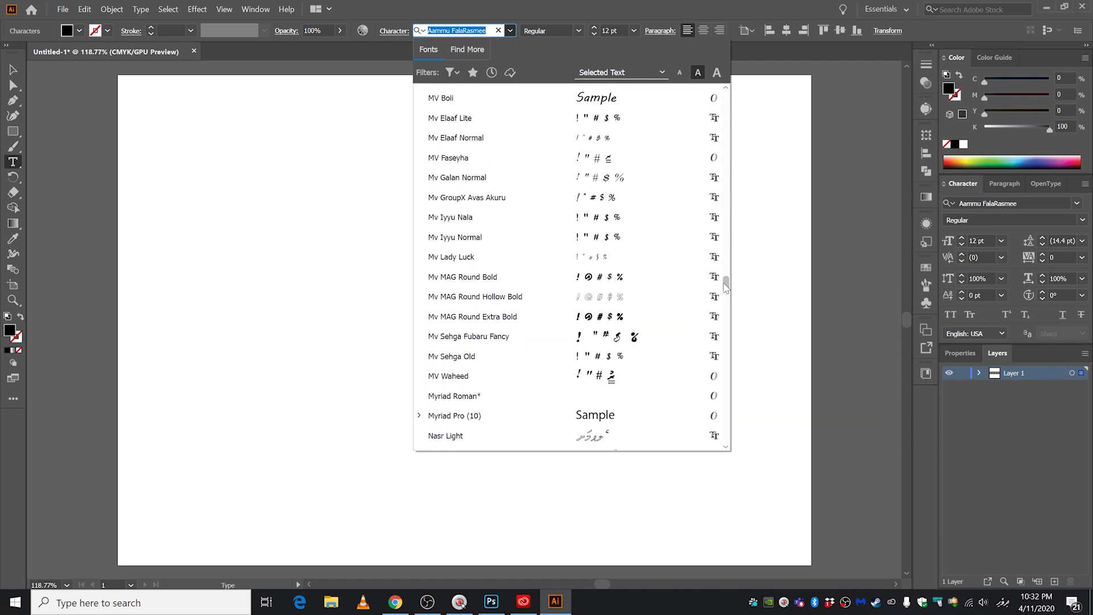
pyautogui.click(570, 377)
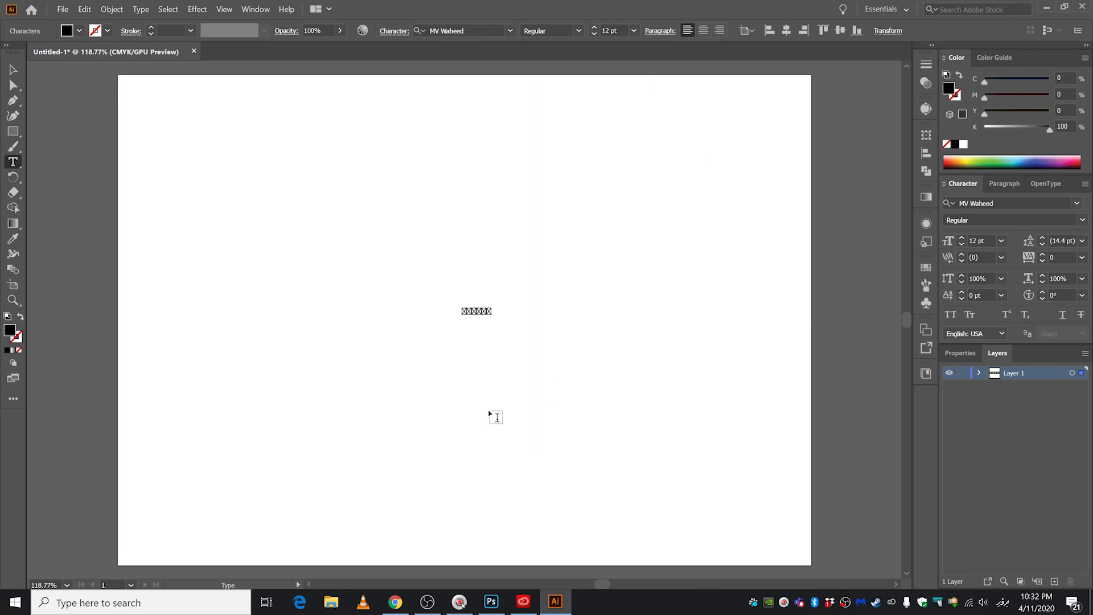
# Select the whole text object, set it in MV Bodu, and scale it up considerably.
pyautogui.click(13, 69)
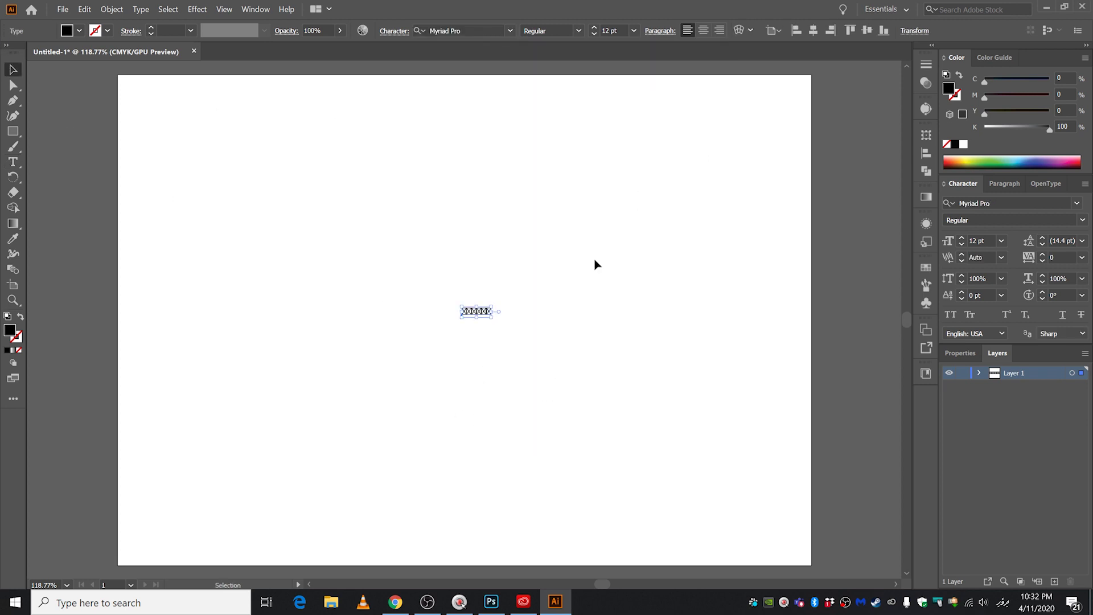
pyautogui.click(510, 31)
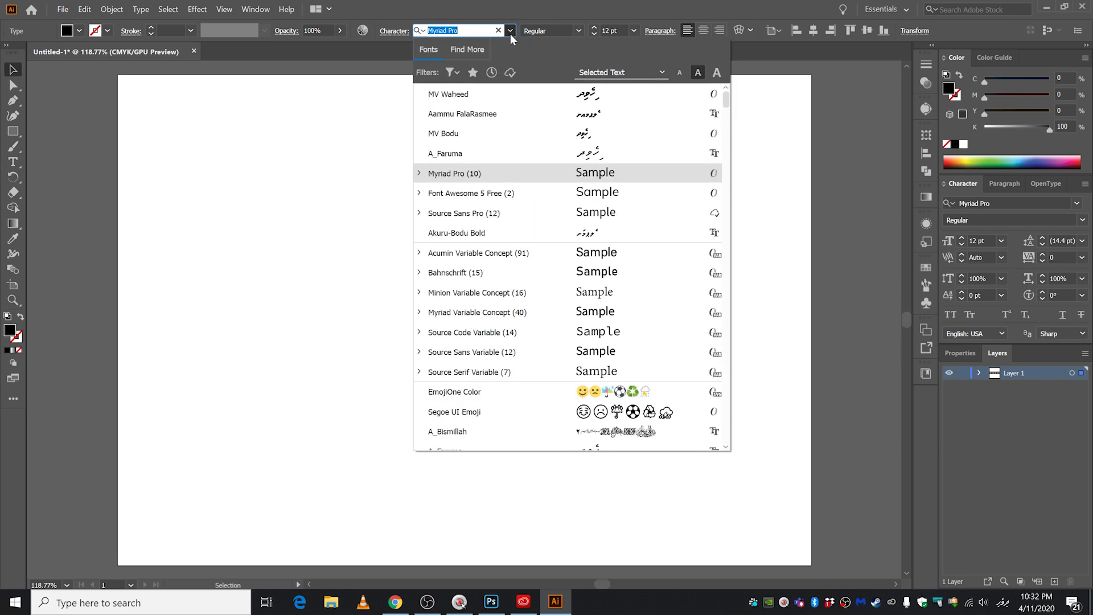
pyautogui.moveTo(726, 289)
pyautogui.mouseDown()
pyautogui.moveTo(728, 198)
pyautogui.moveTo(728, 285)
pyautogui.mouseUp()
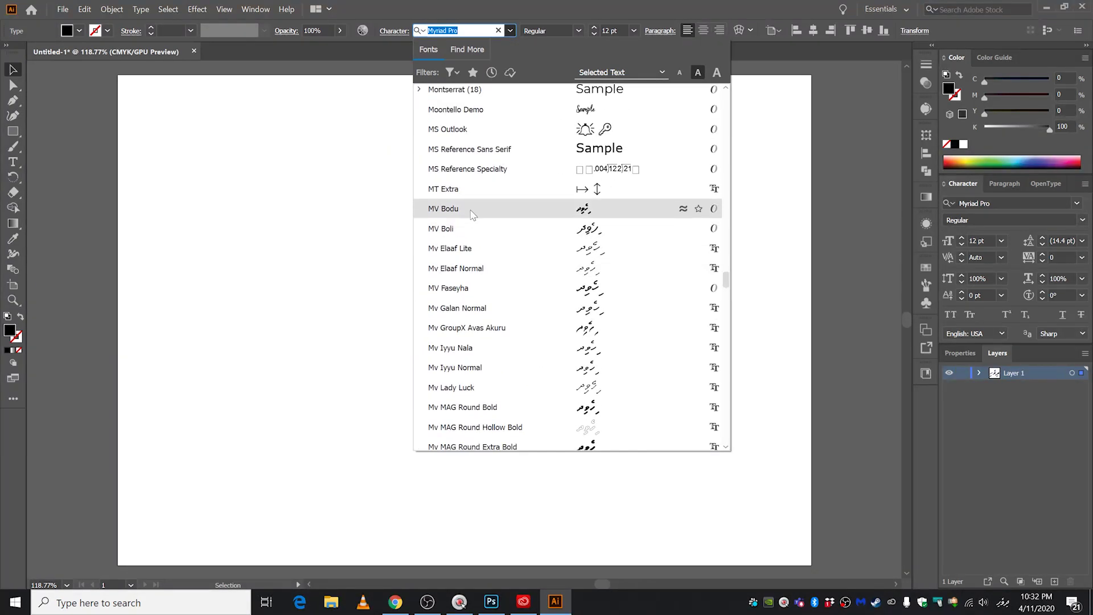
pyautogui.click(512, 209)
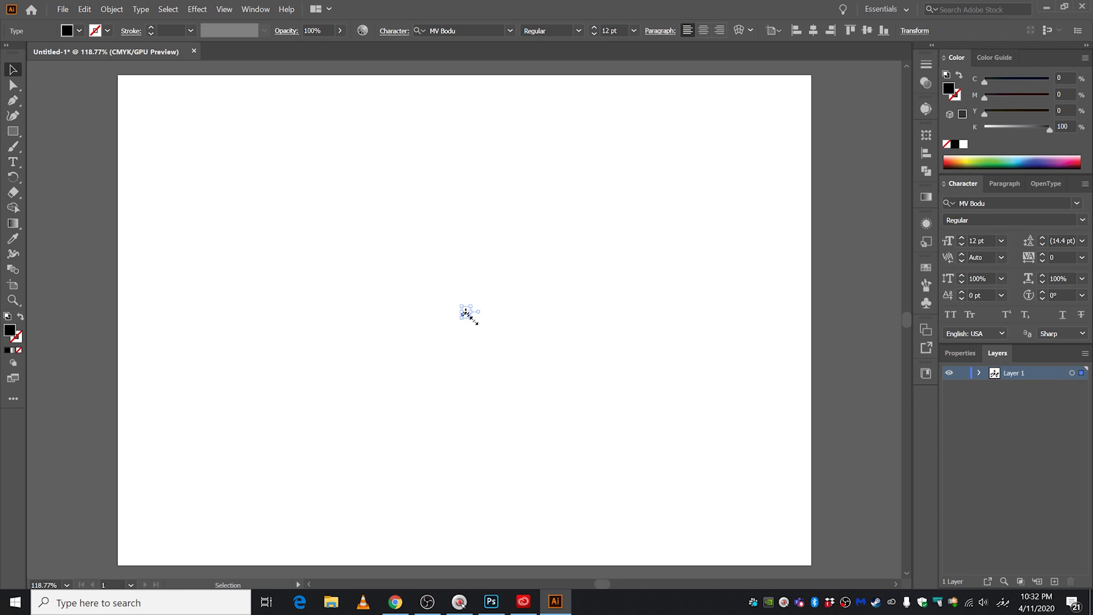
pyautogui.moveTo(471, 318); pyautogui.dragTo(647, 447)
# Move the MV Bodu Thaana text up and to the left on the artboard.
pyautogui.moveTo(552, 432); pyautogui.dragTo(483, 381)
pyautogui.click(483, 385)
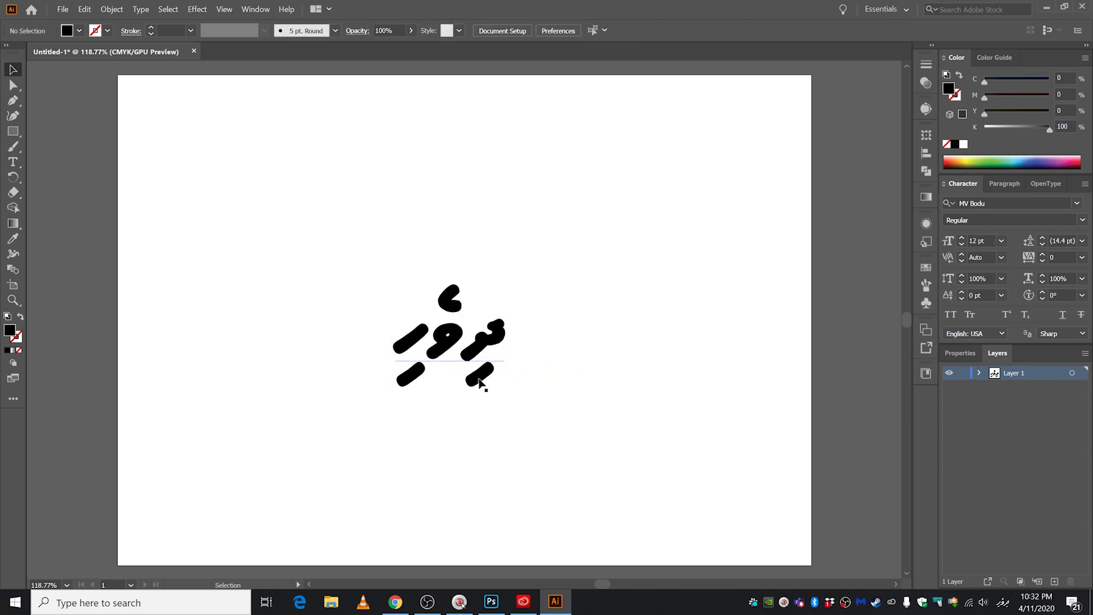
pyautogui.scroll(1, 450, 373)
pyautogui.scroll(-1, 453, 365)
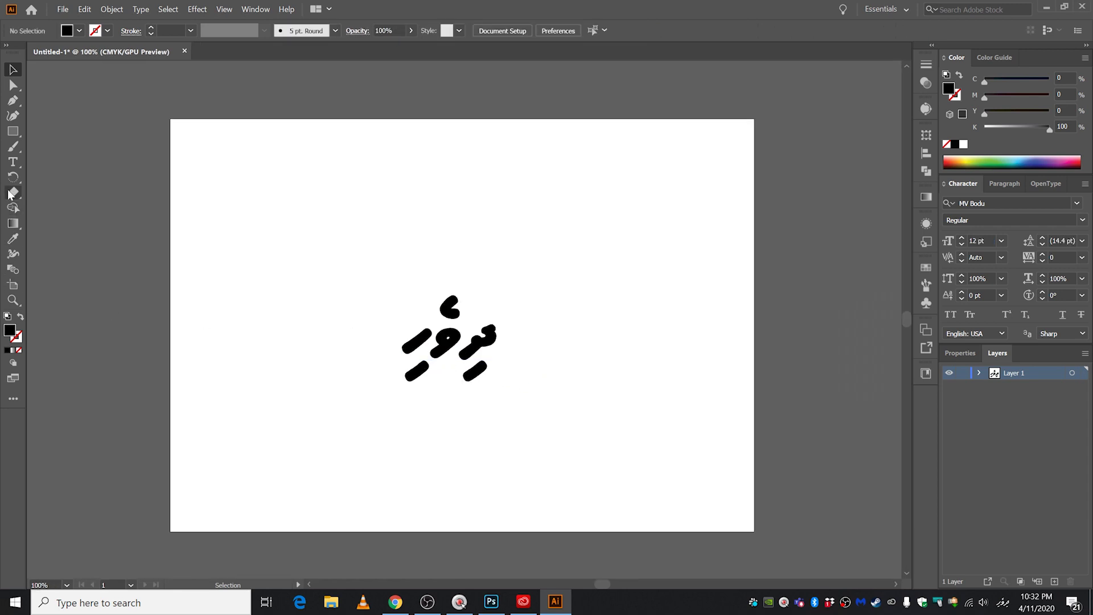
# Replace the text with the two-word Thaana phrase 'ރިވެތި ހާމަށްެ' and reposition it on the artboard.
pyautogui.click(11, 164)
pyautogui.click(436, 360)
pyautogui.hotkey('ctrl', 'a')
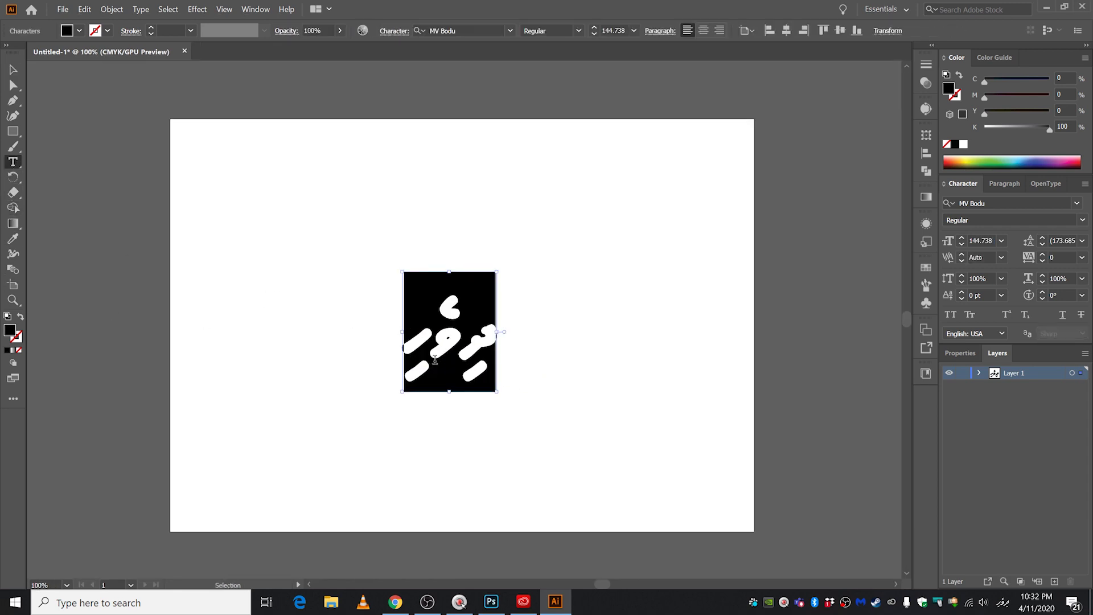
pyautogui.write('ރިވެތި ހާމަށް')
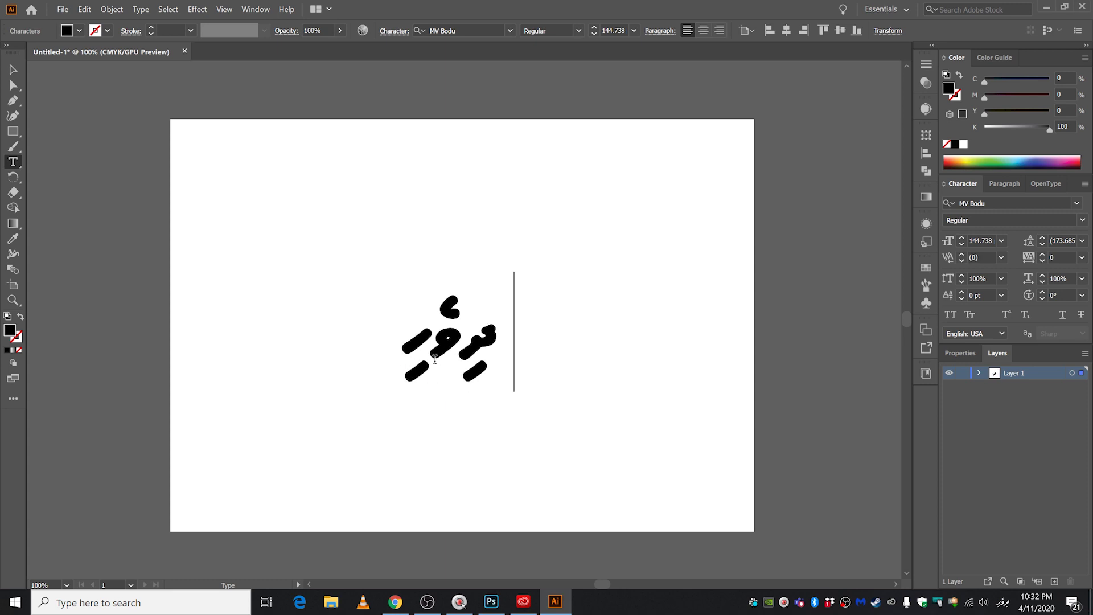
pyautogui.write('ެ')
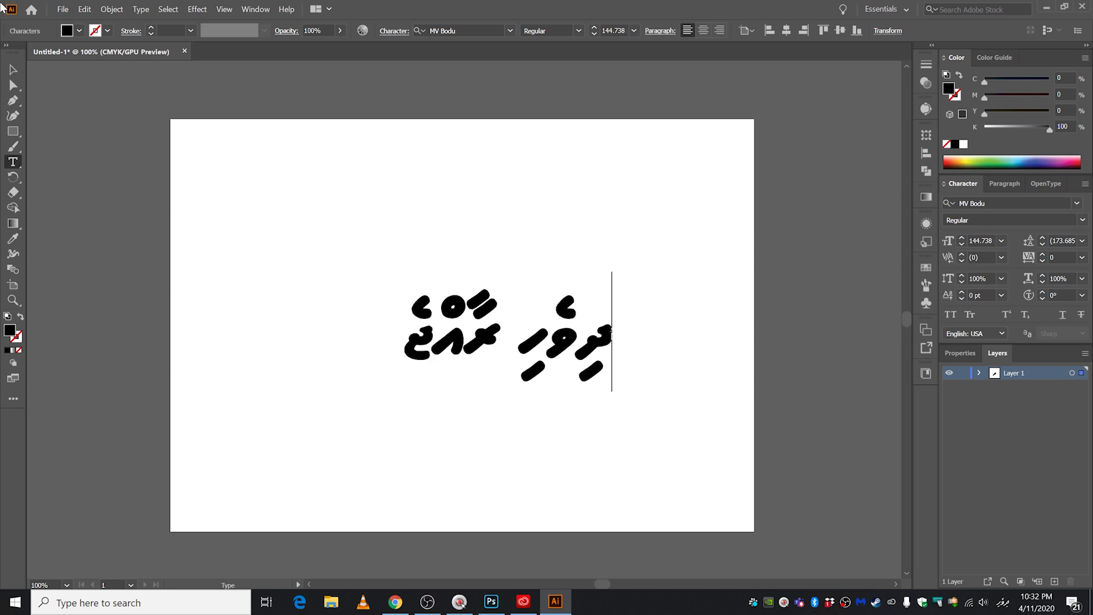
pyautogui.press('Escape')
pyautogui.moveTo(481, 346); pyautogui.dragTo(482, 345)
pyautogui.click(514, 399)
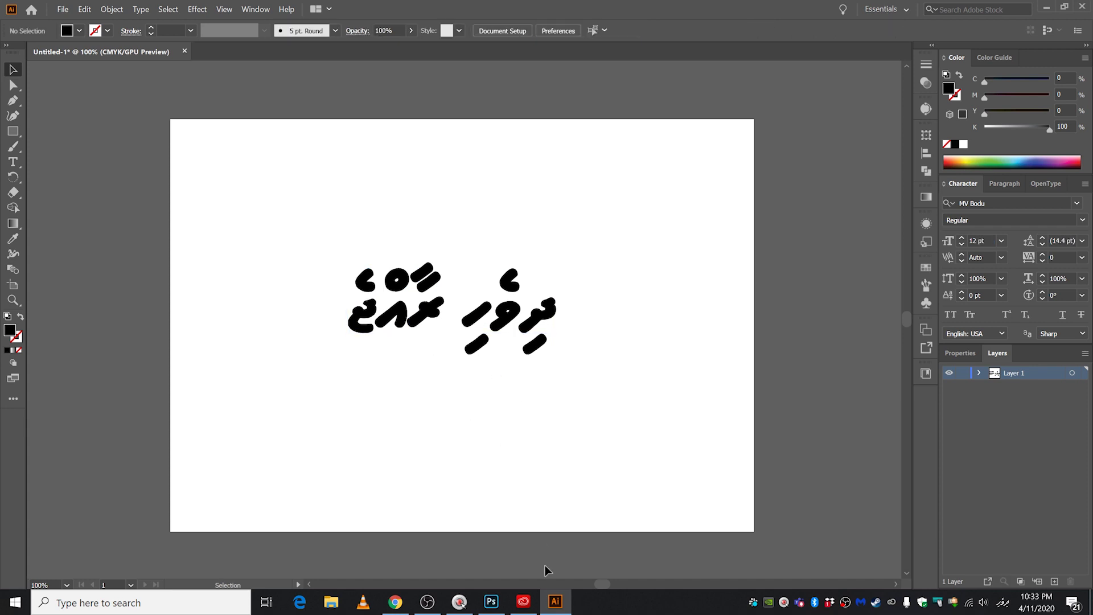
pyautogui.click(524, 601)
# Check Illustrator's supported languages and version 24.1.1 in Creative Cloud, then close Creative Cloud.
pyautogui.click(613, 384)
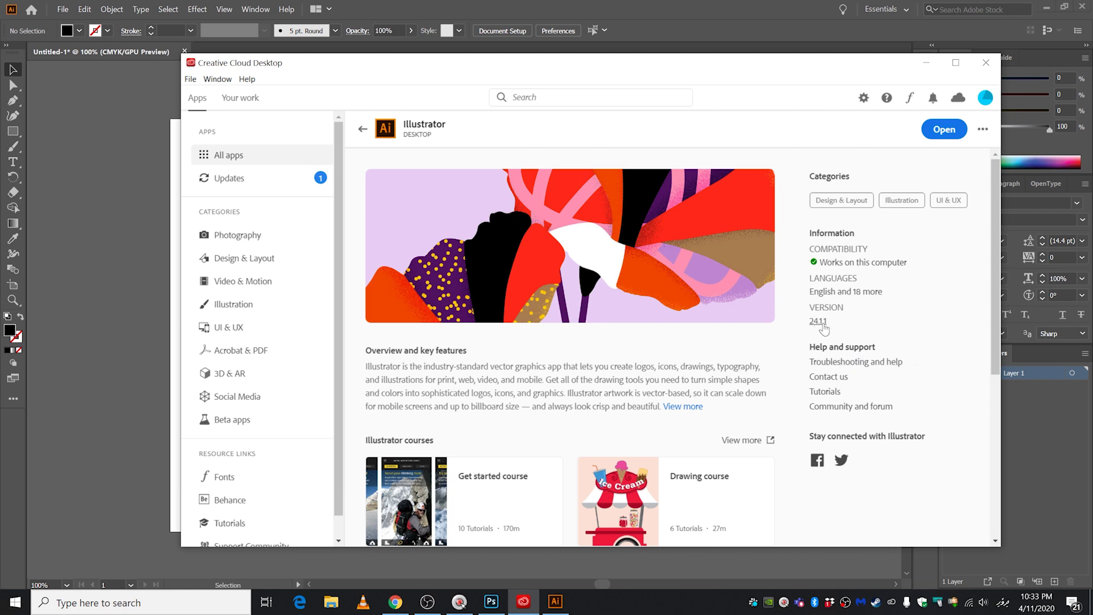
pyautogui.click(854, 292)
pyautogui.click(764, 453)
pyautogui.click(987, 64)
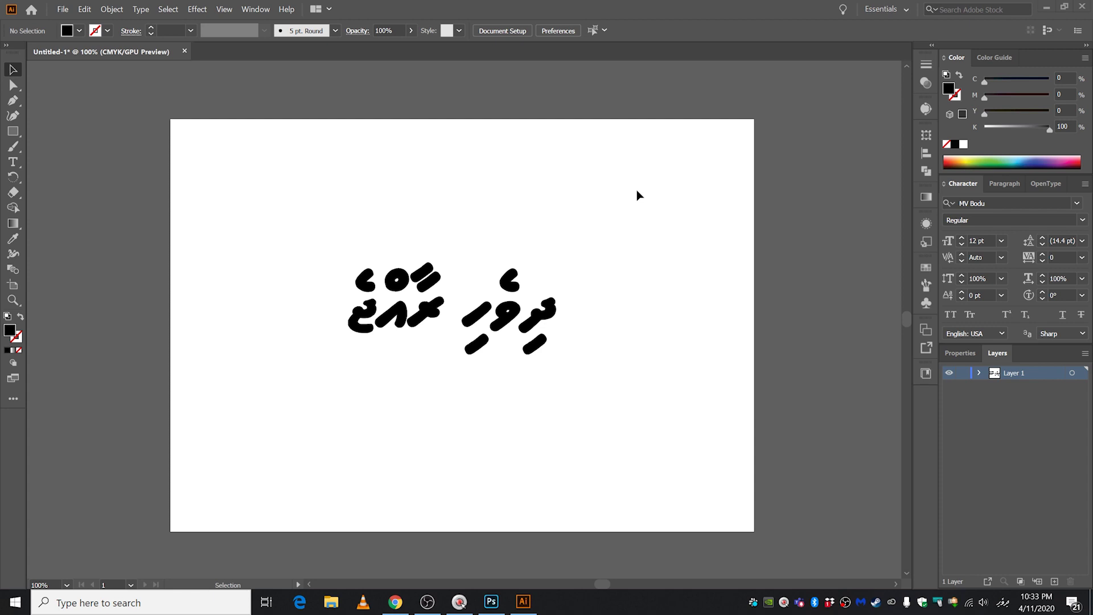
pyautogui.click(84, 9)
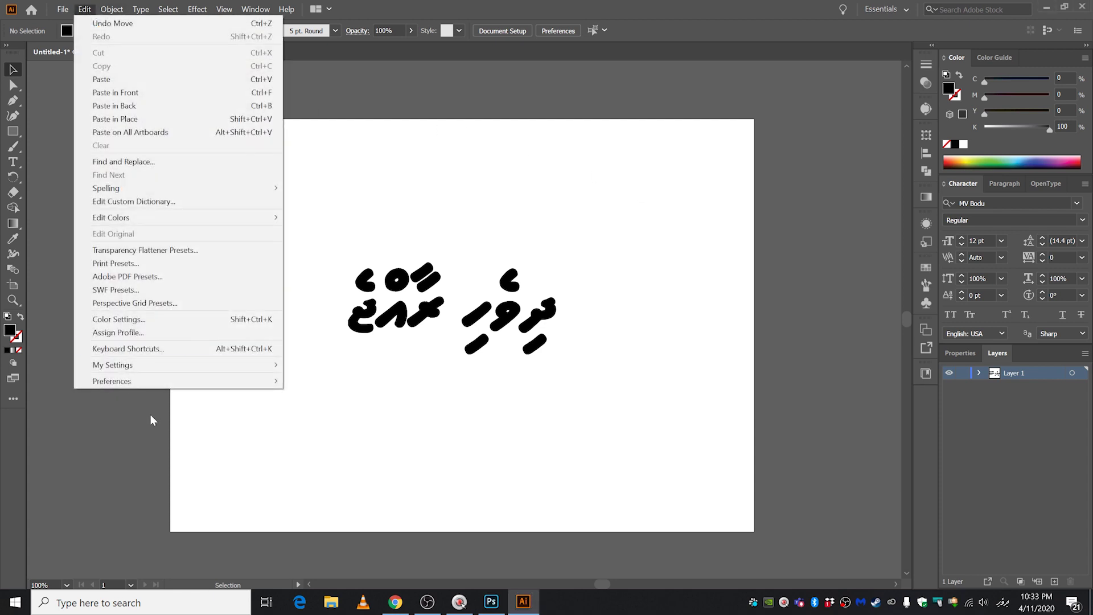
pyautogui.moveTo(165, 383)
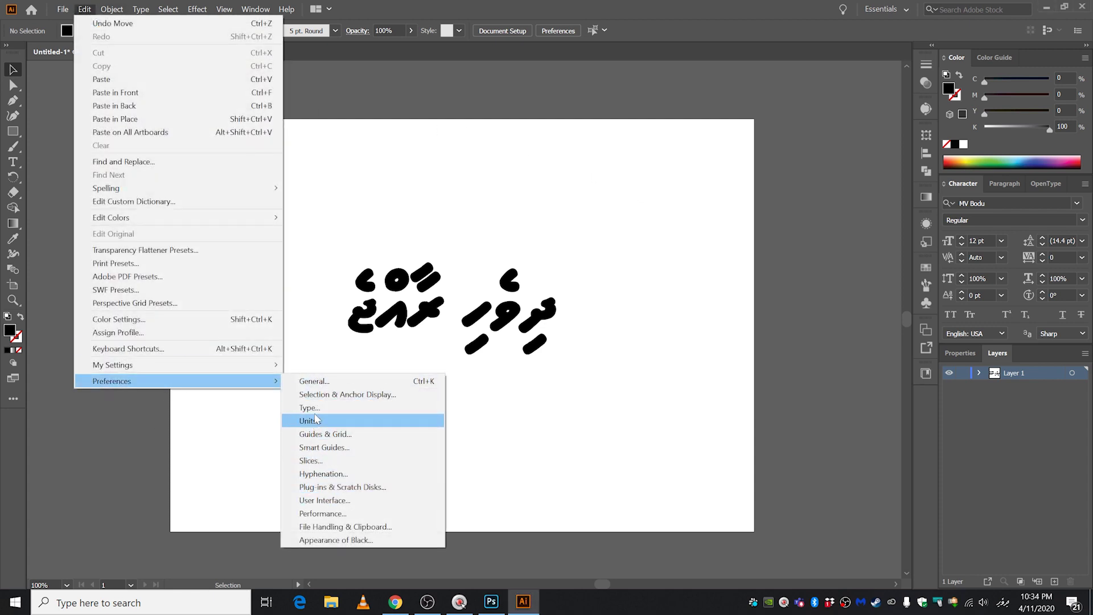
pyautogui.click(310, 408)
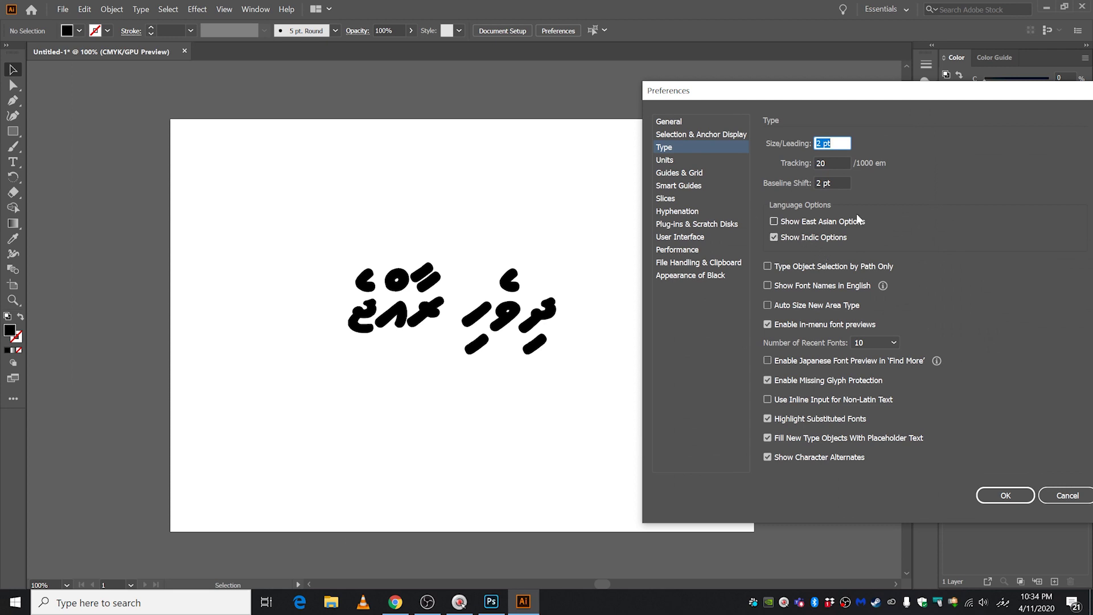
pyautogui.moveTo(902, 96); pyautogui.dragTo(644, 100)
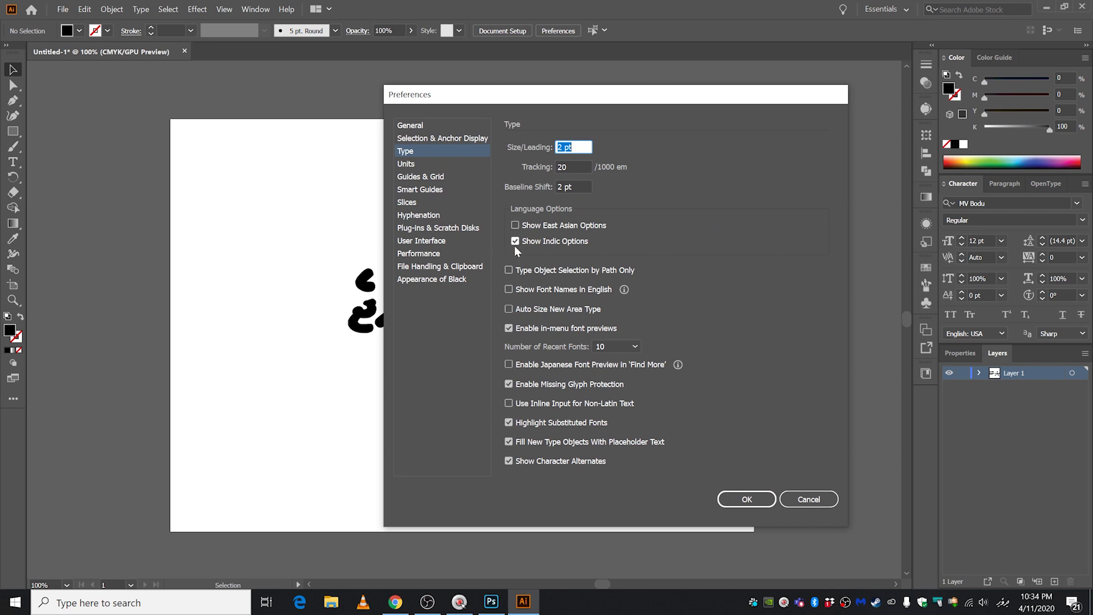
pyautogui.click(809, 499)
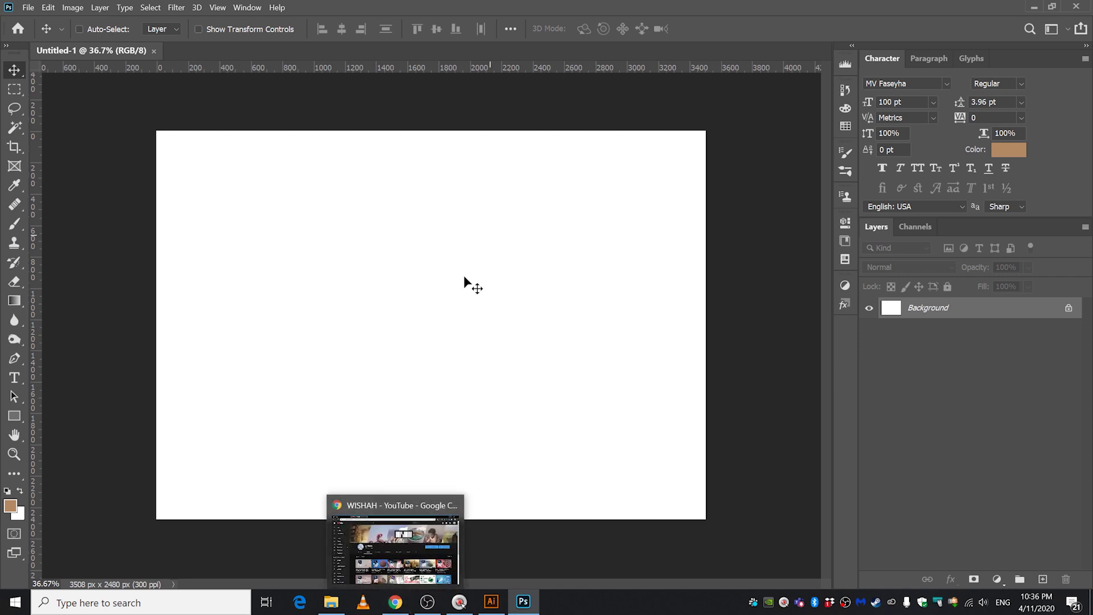
# Add a Thaana text layer 'ރިހޮވިރހާއްޢޮ' on the canvas and move it left and down.
pyautogui.click(15, 378)
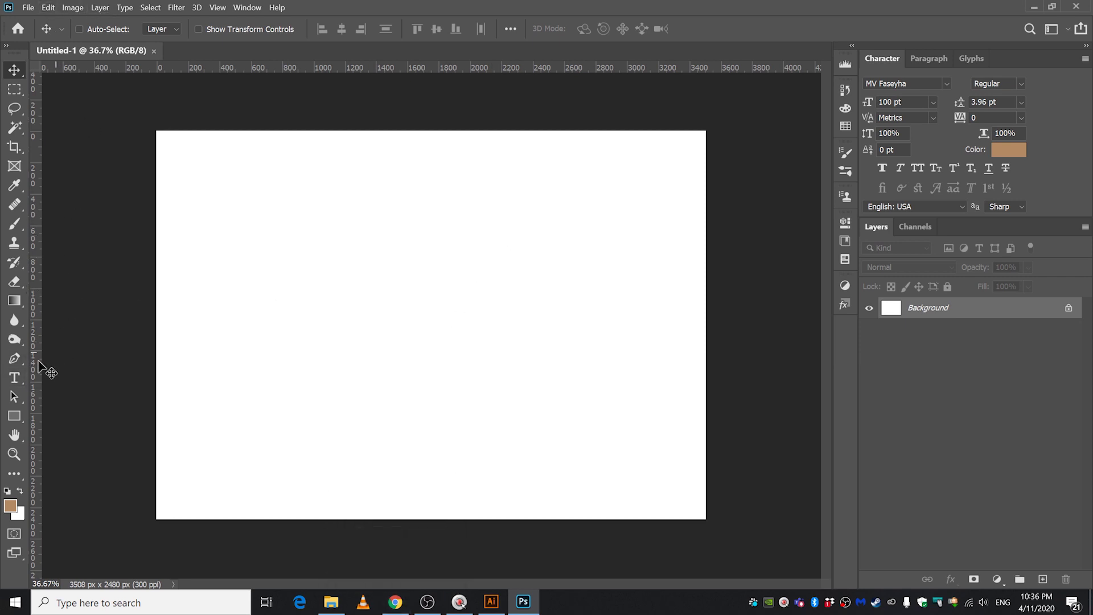
pyautogui.click(14, 378)
pyautogui.click(510, 300)
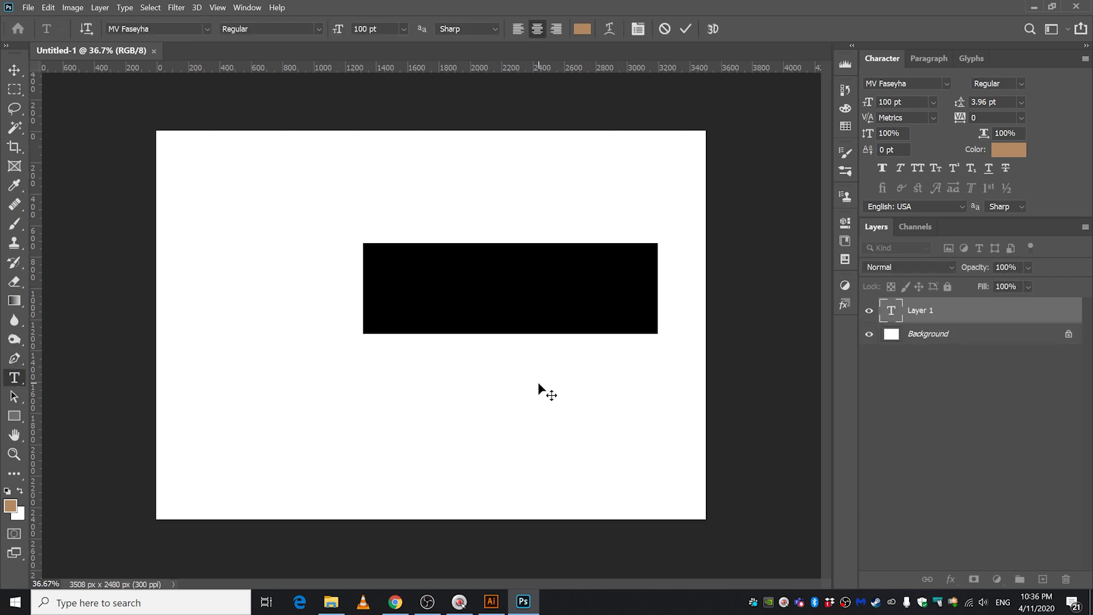
pyautogui.press('BackSpace')
pyautogui.hotkey('ctrl', 'z')
pyautogui.hotkey('alt', 'shift')
pyautogui.write('ރިހޮވިރ')
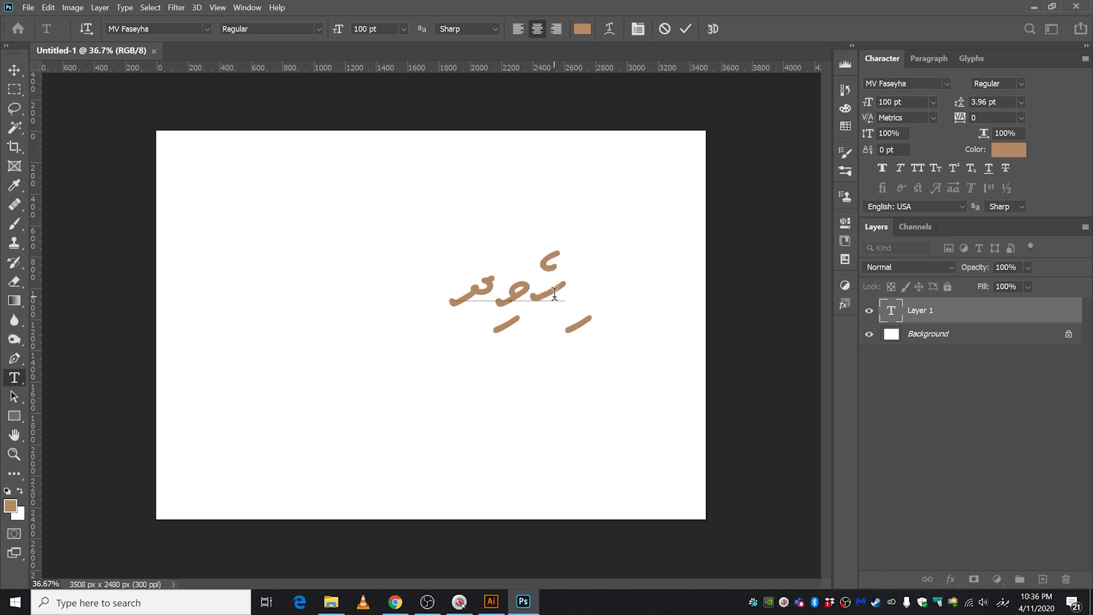
pyautogui.write('ހާ')
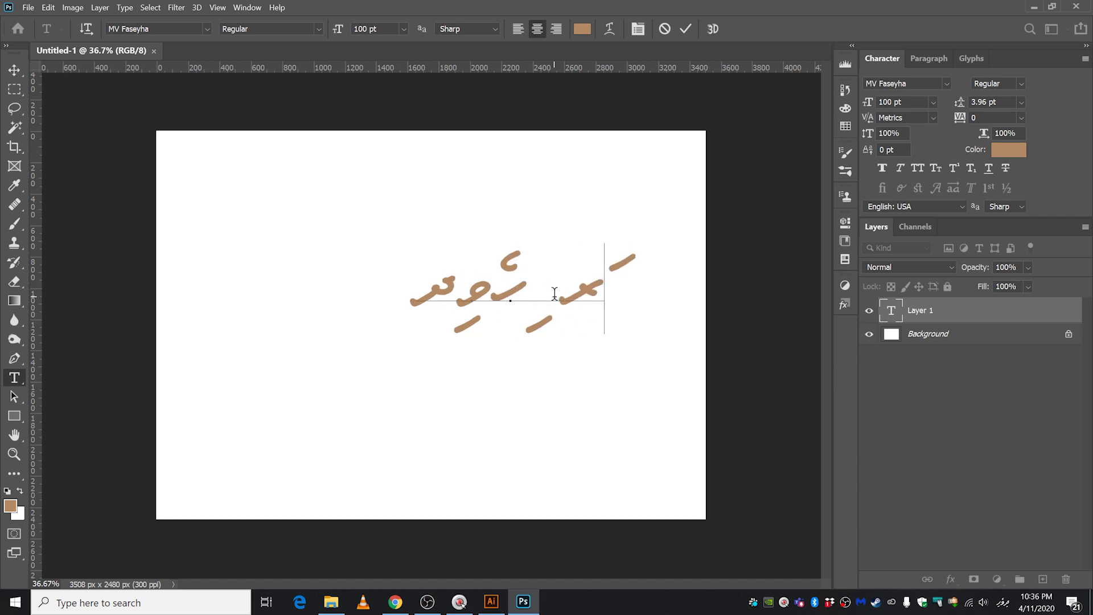
pyautogui.write('އްޢޮ')
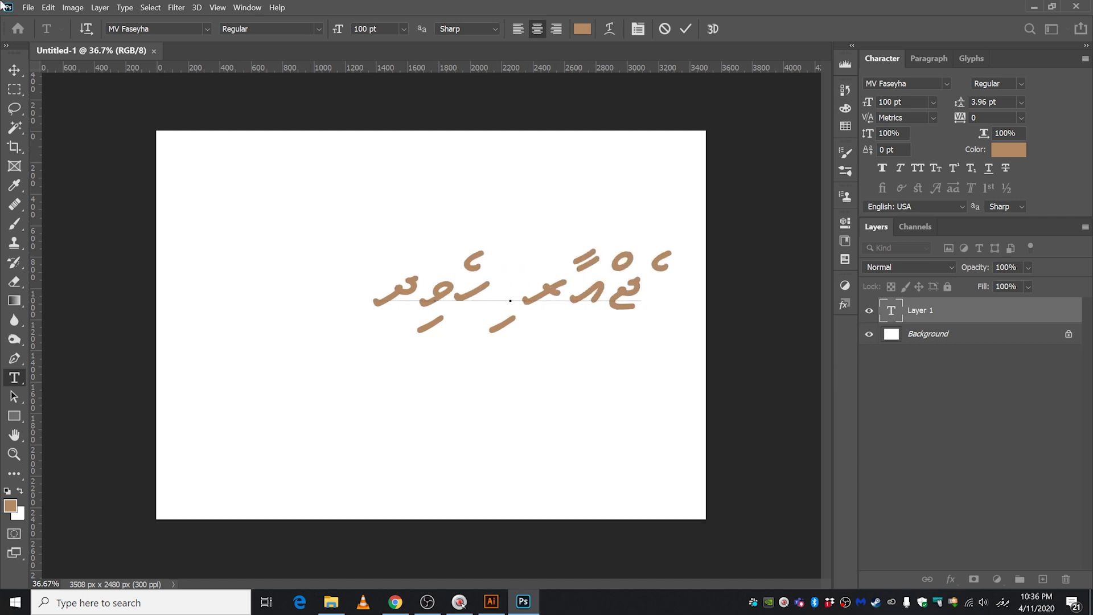
pyautogui.hotkey('ctrl', 'Return')
pyautogui.press('v')
pyautogui.moveTo(520, 311); pyautogui.dragTo(463, 330)
# Retype the layer as the two-word Thaana phrase, shift it toward the centre, then switch to Google in Chrome.
pyautogui.press('t')
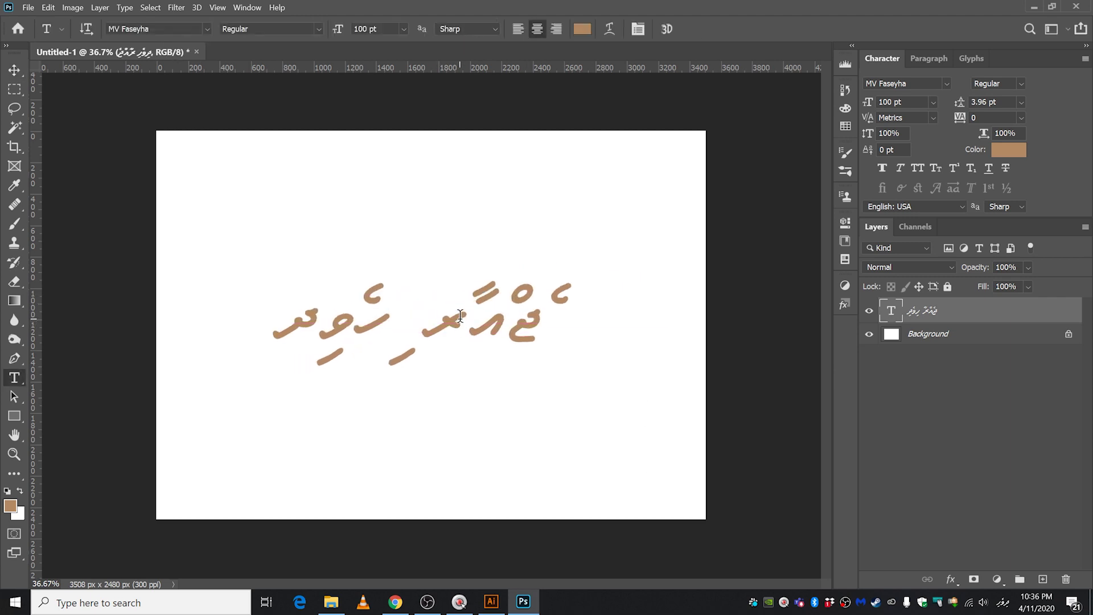
pyautogui.click(466, 327)
pyautogui.click(15, 71)
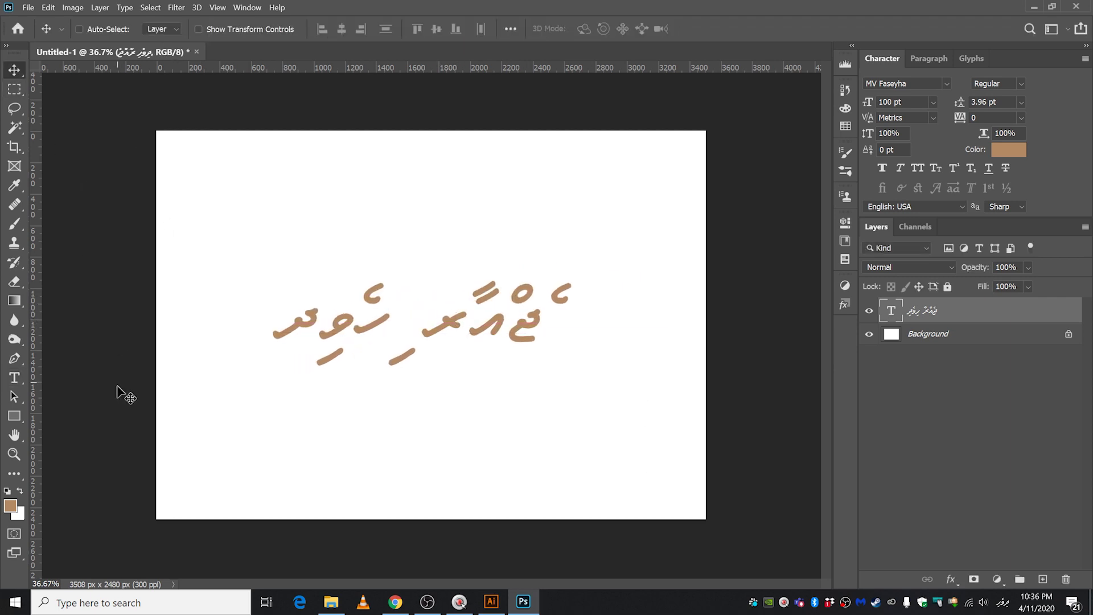
pyautogui.click(14, 377)
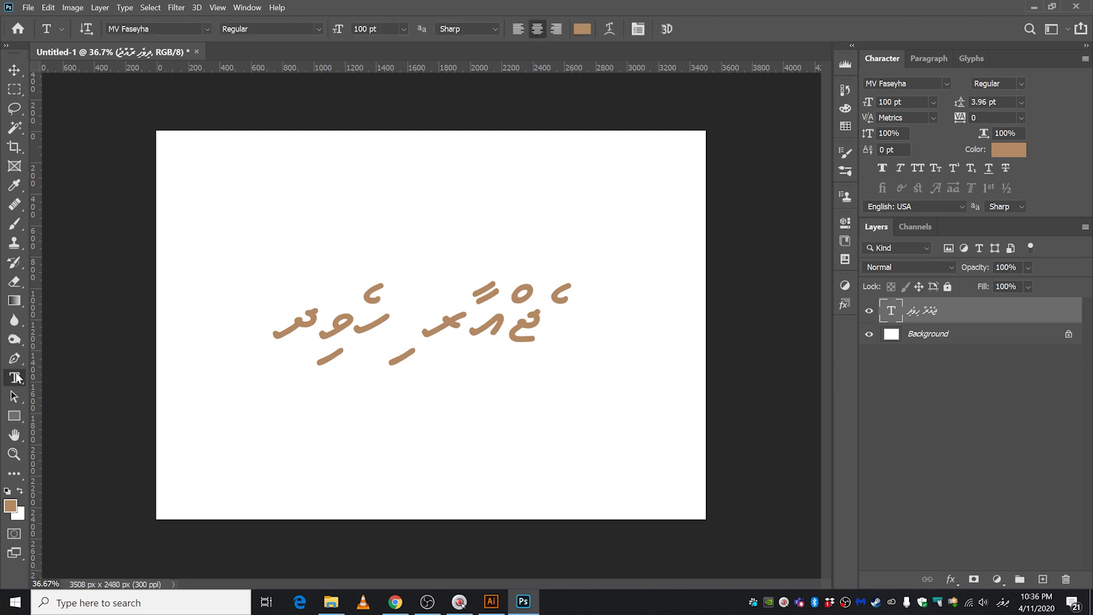
pyautogui.doubleClick(483, 329)
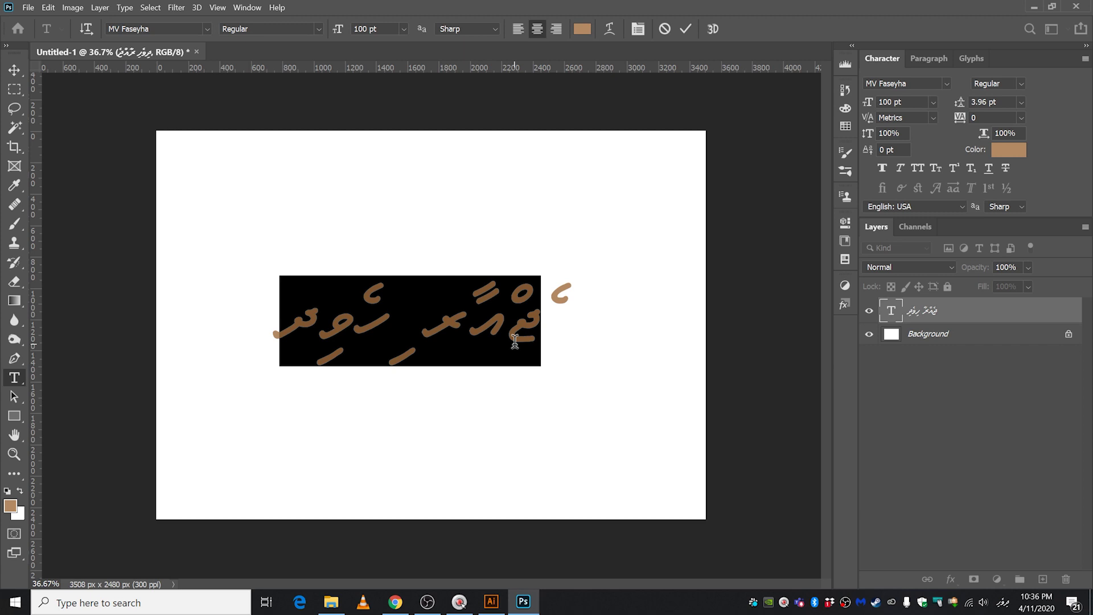
pyautogui.write('ތި')
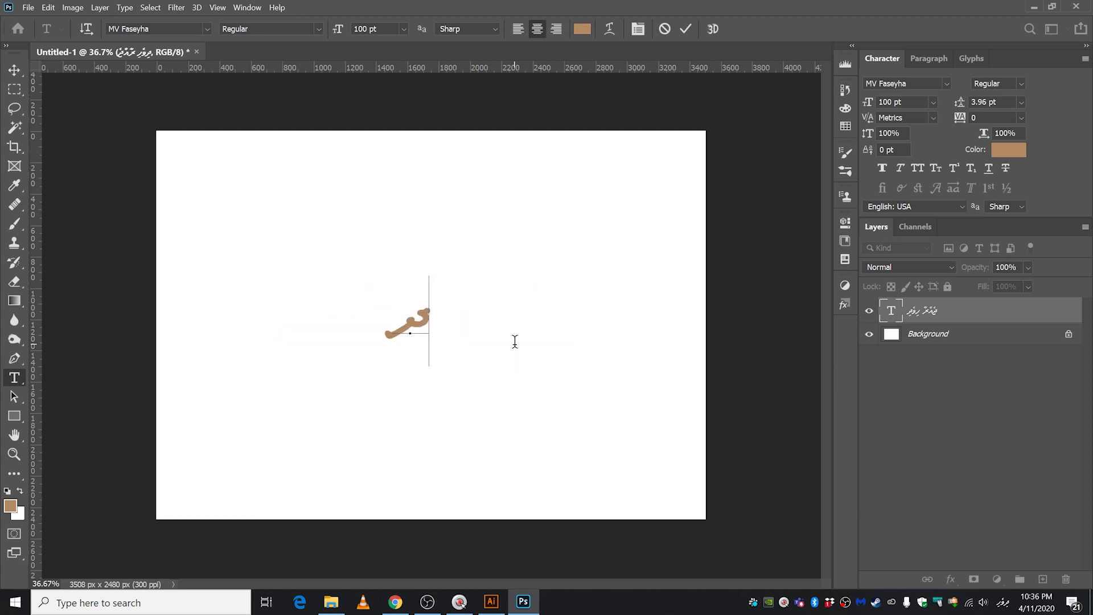
pyautogui.press('Left')
pyautogui.write('ިމ')
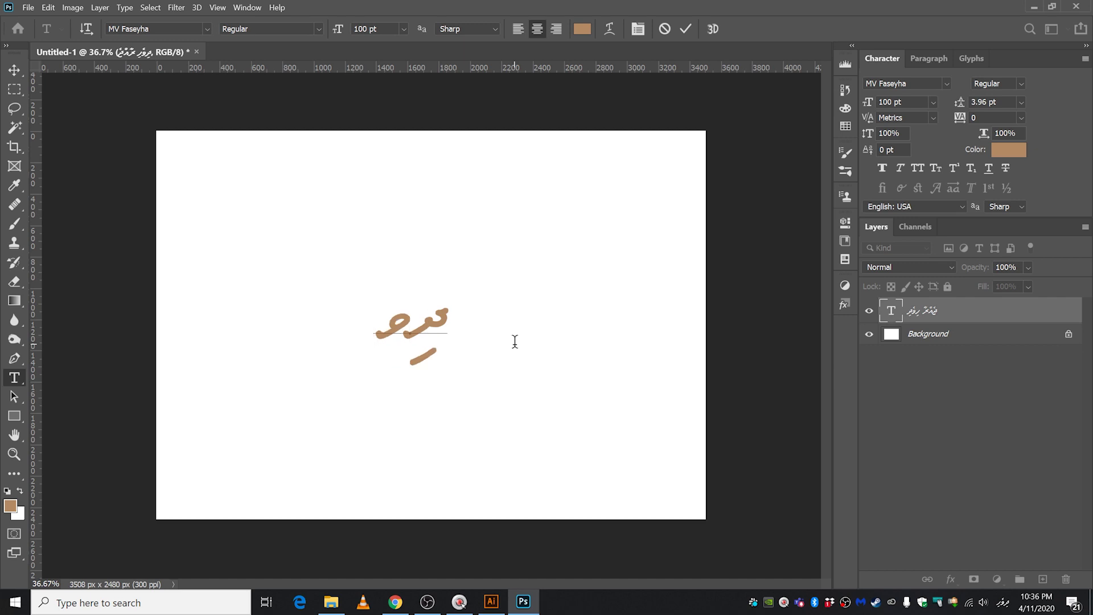
pyautogui.write('ޮރި')
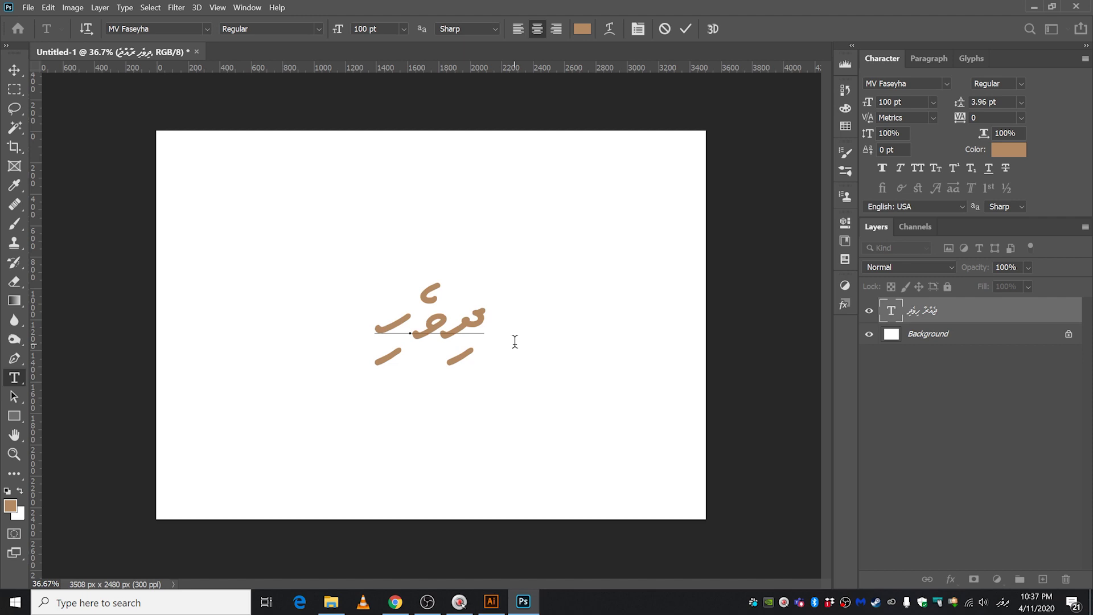
pyautogui.write(' ސާ')
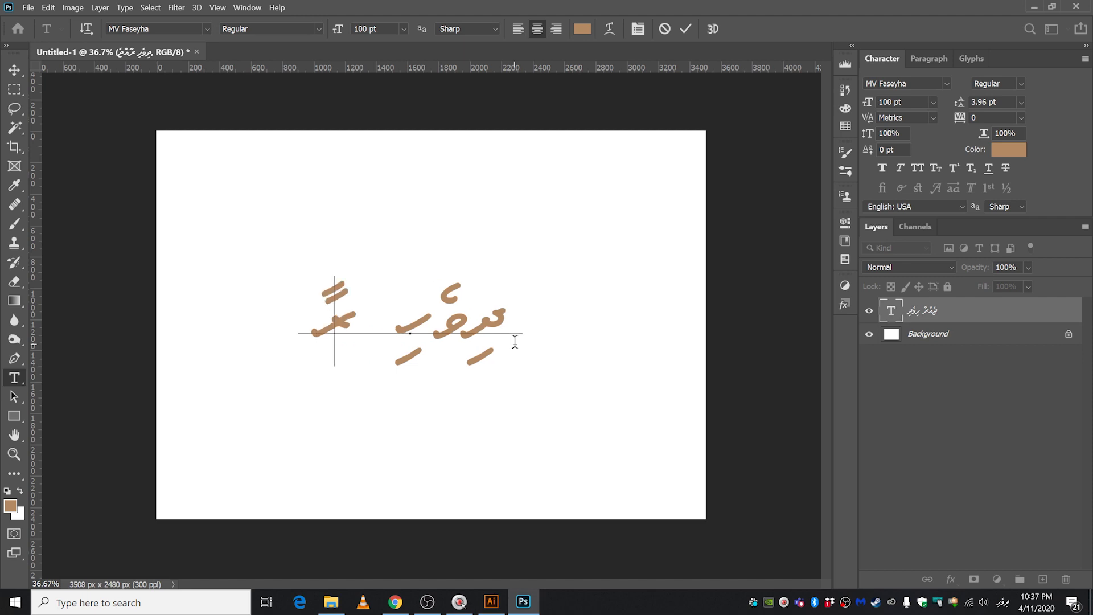
pyautogui.write('ހްތެ')
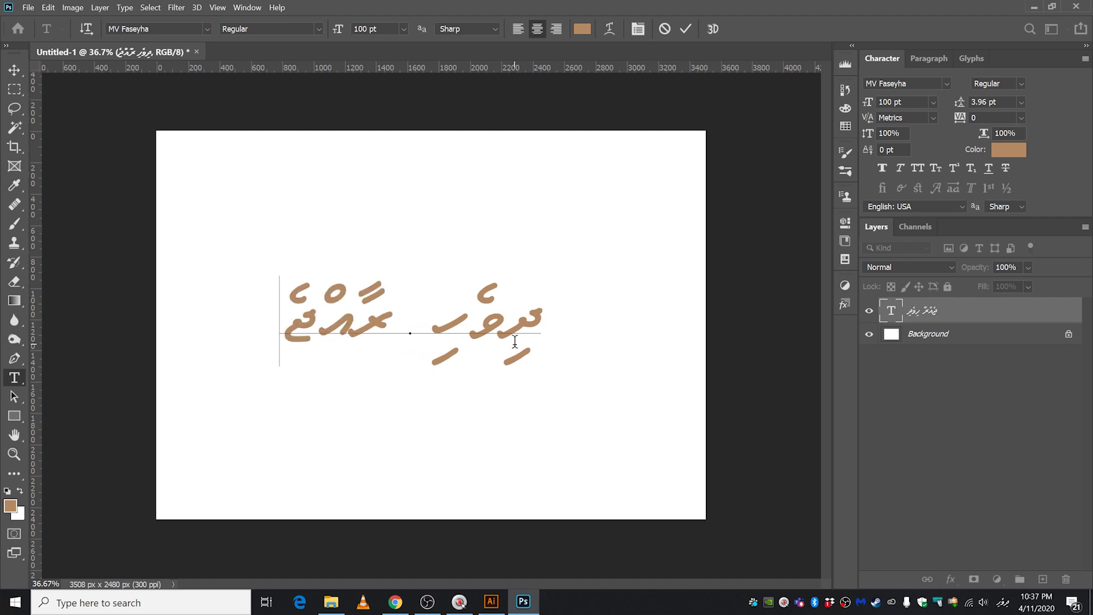
pyautogui.click(13, 73)
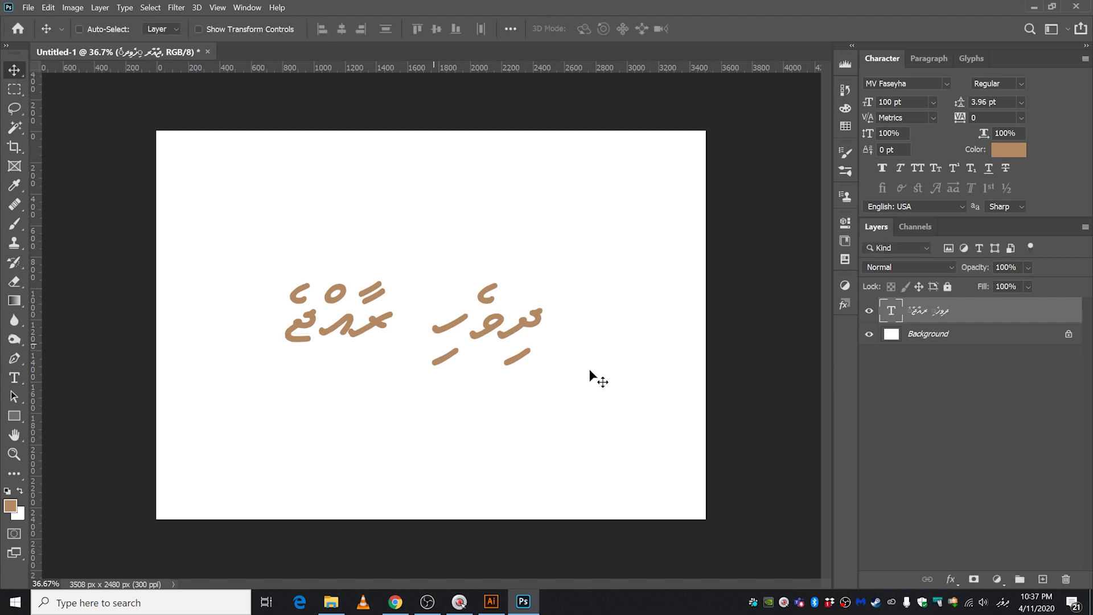
pyautogui.moveTo(477, 328)
pyautogui.mouseDown()
pyautogui.moveTo(503, 328)
pyautogui.moveTo(485, 329)
pyautogui.mouseUp()
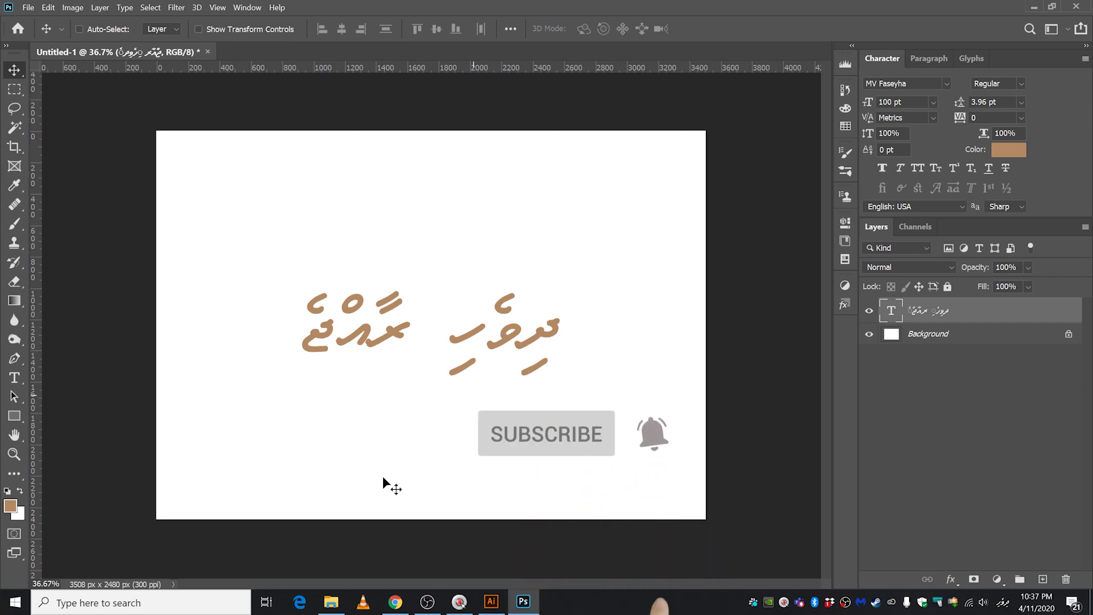
pyautogui.click(395, 602)
pyautogui.click(93, 13)
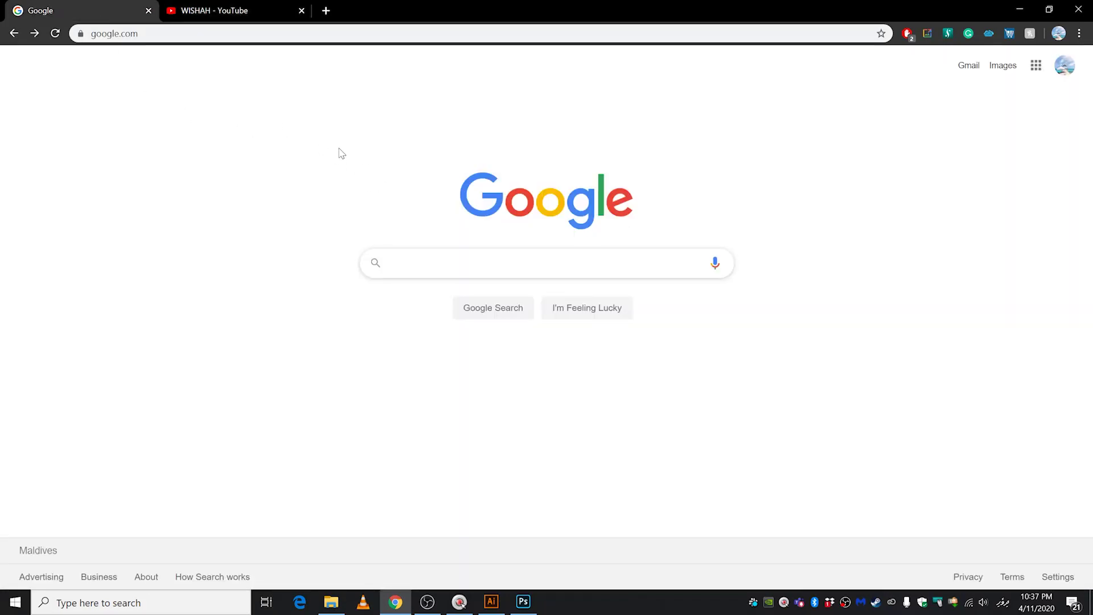
# Switch input back to English, search Google for 'text mirror', and open the Messletters Mirrored Text result.
pyautogui.write('ސ')
pyautogui.press('BackSpace')
pyautogui.hotkey('alt', 'shift')
pyautogui.write('text mirror')
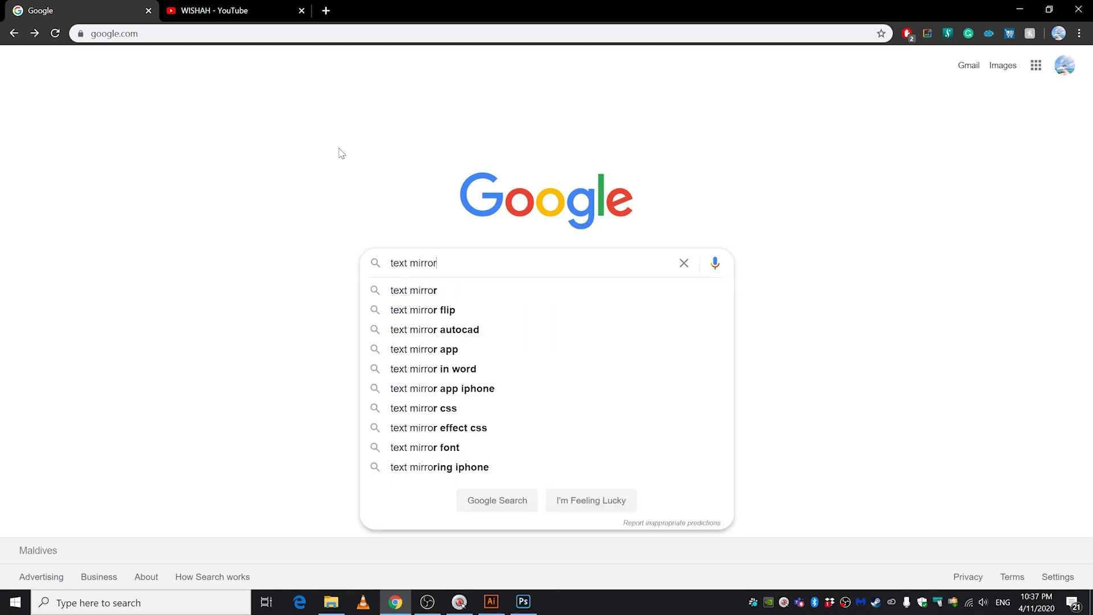
pyautogui.press('Return')
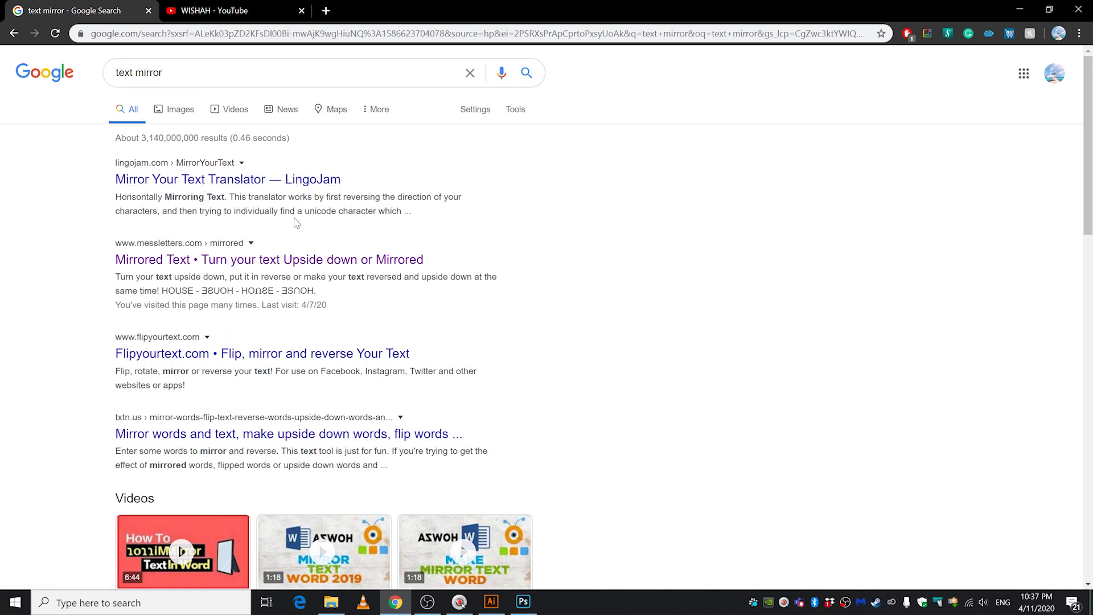
pyautogui.click(193, 266)
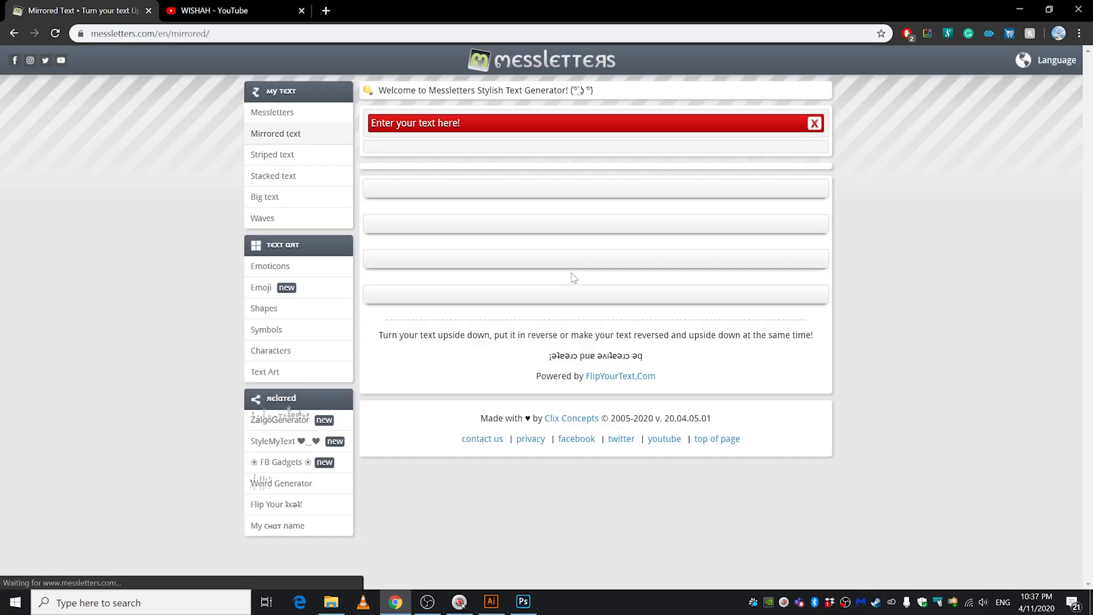
# Click into the Messletters Mirrored Text input field so it is ready for typing.
pyautogui.click(496, 130)
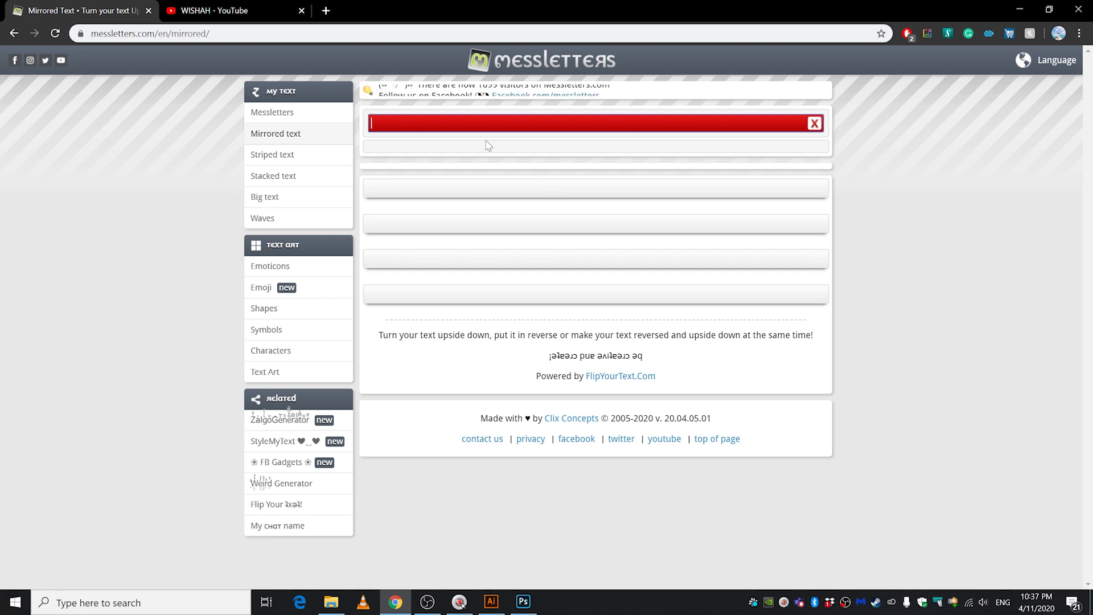
pyautogui.moveTo(1025, 608)
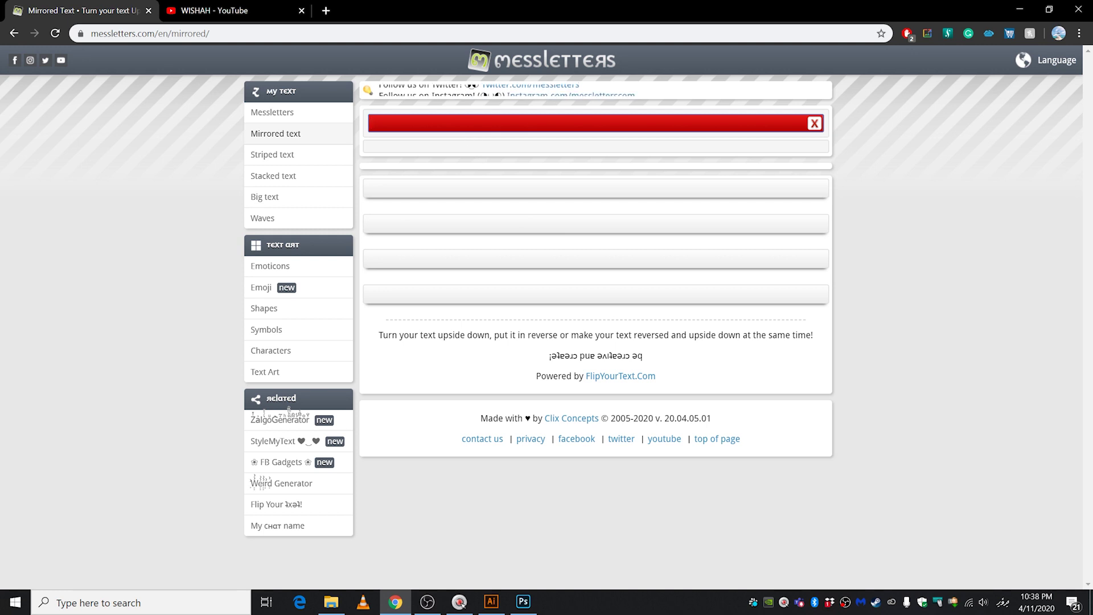
# Enter the Thaana sentence into the mirror converter and compare the second, third and fourth results.
pyautogui.write('ިވެހި')
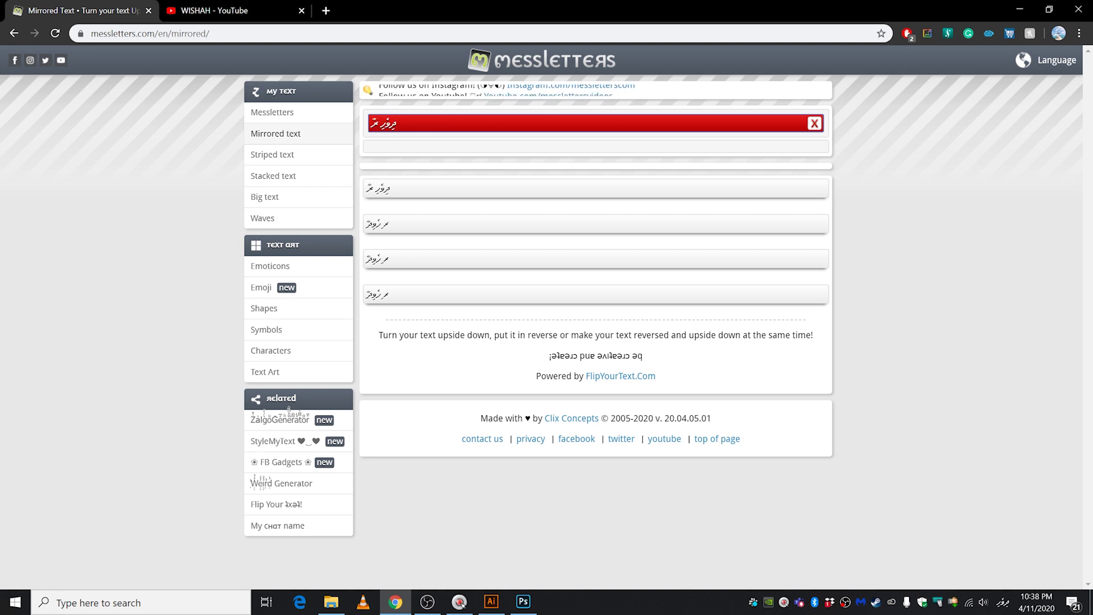
pyautogui.write(' ރާއްޖެ')
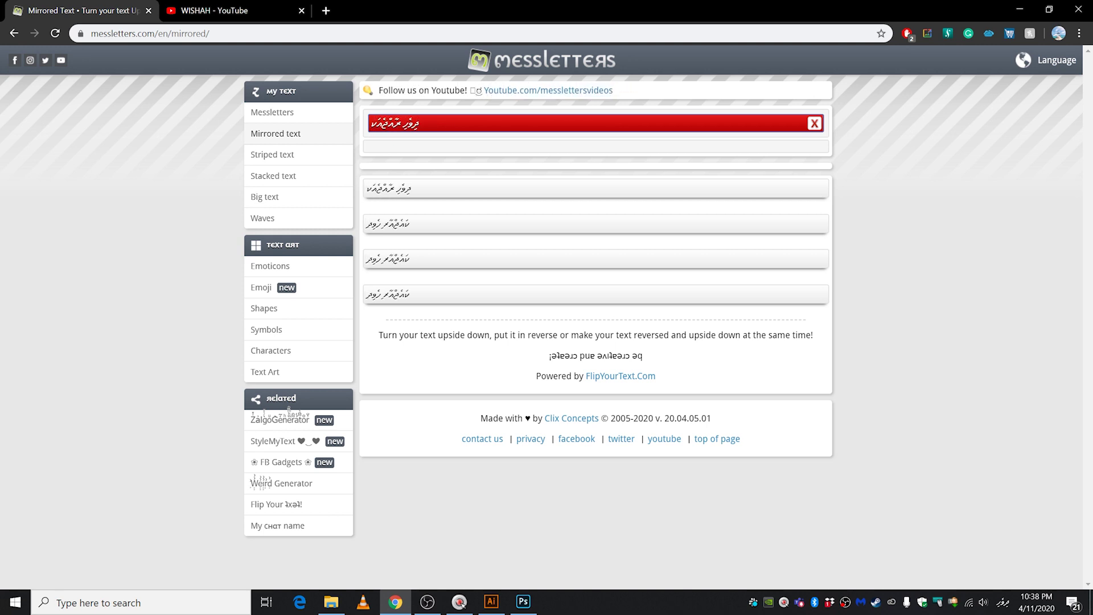
pyautogui.write(' އަރުގަނު')
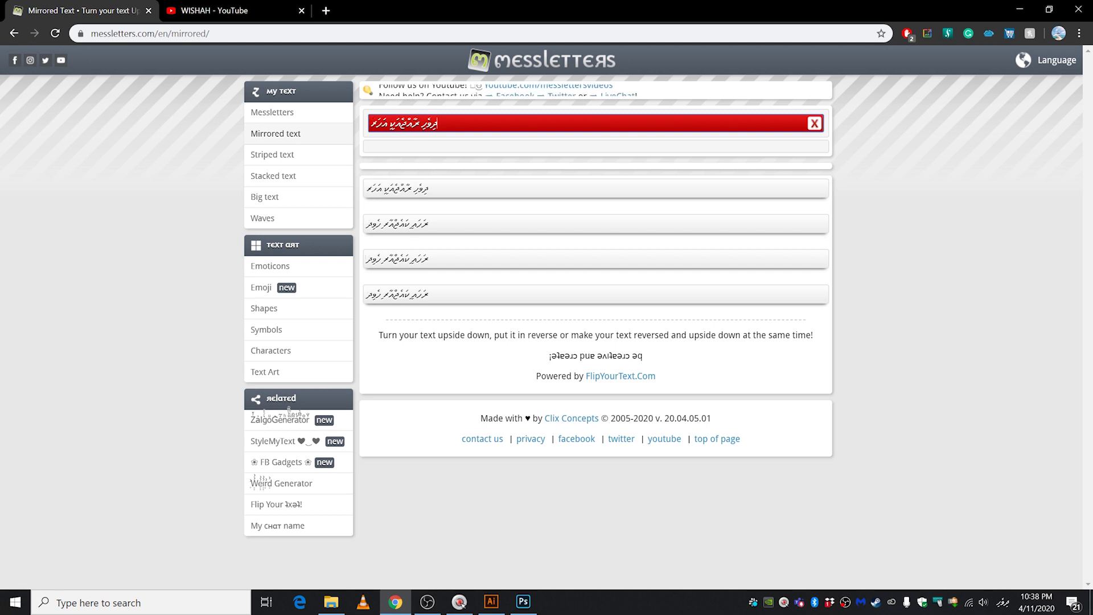
pyautogui.write(' ވަރަށް އ')
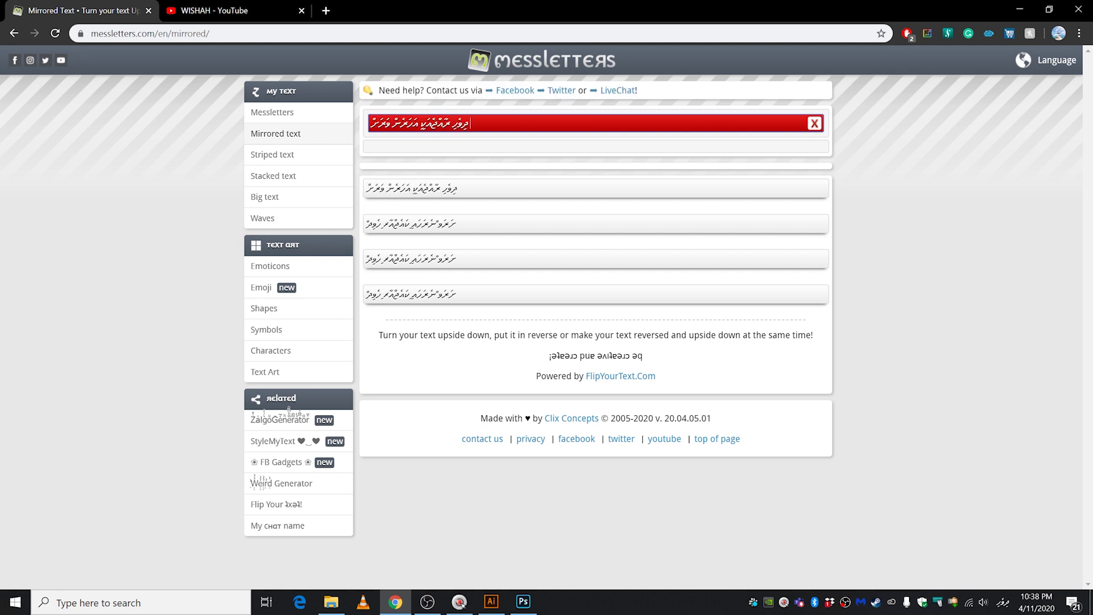
pyautogui.write('ާންމު')
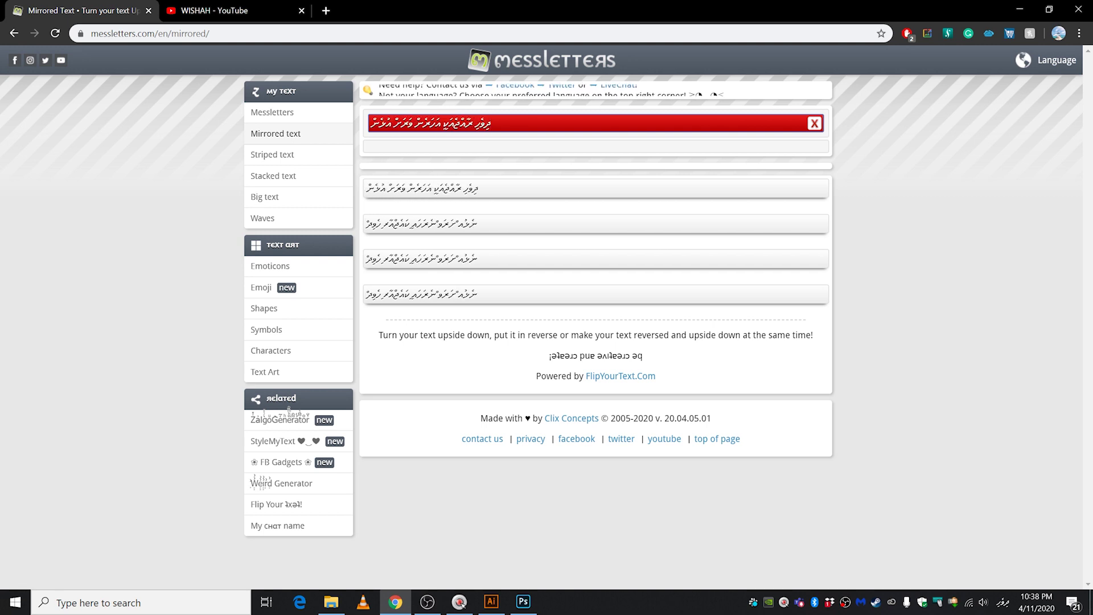
pyautogui.write('ނުން')
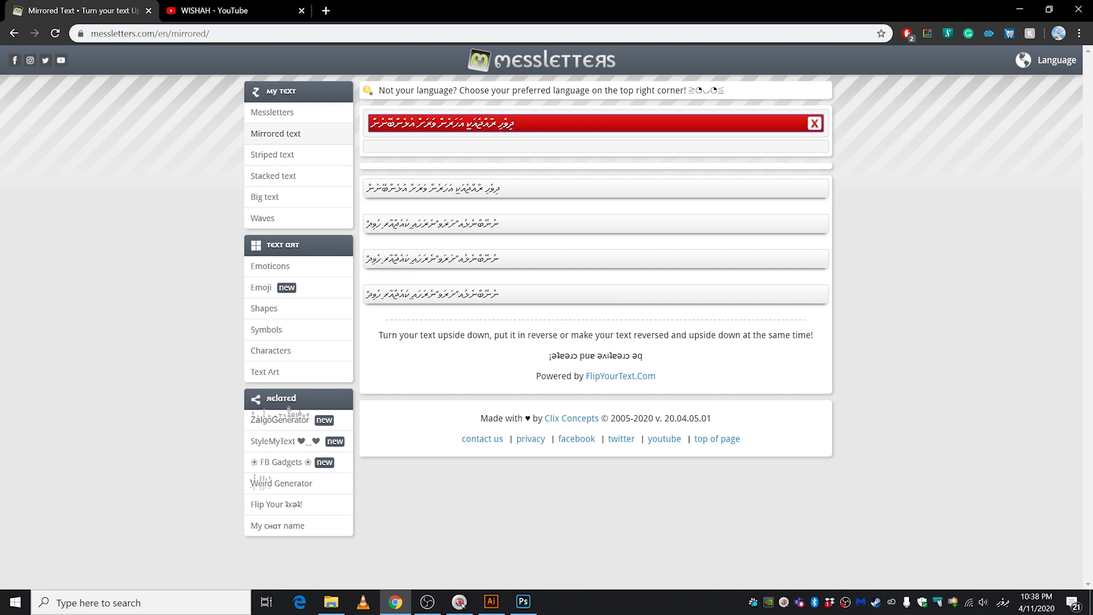
pyautogui.write('ތަކުގެ ވެސް')
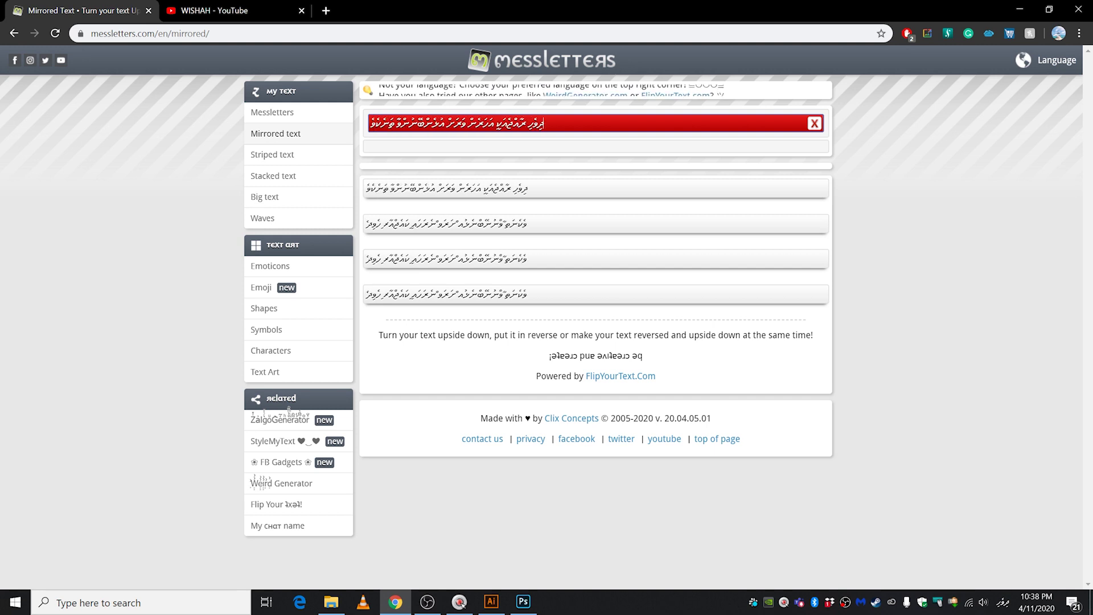
pyautogui.write('.')
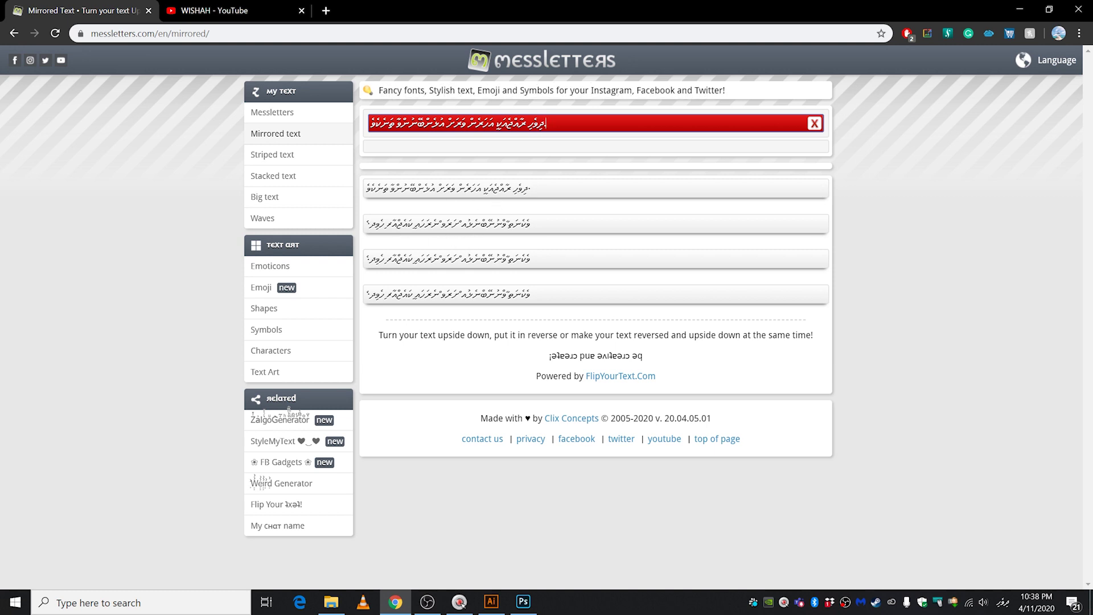
pyautogui.click(448, 224)
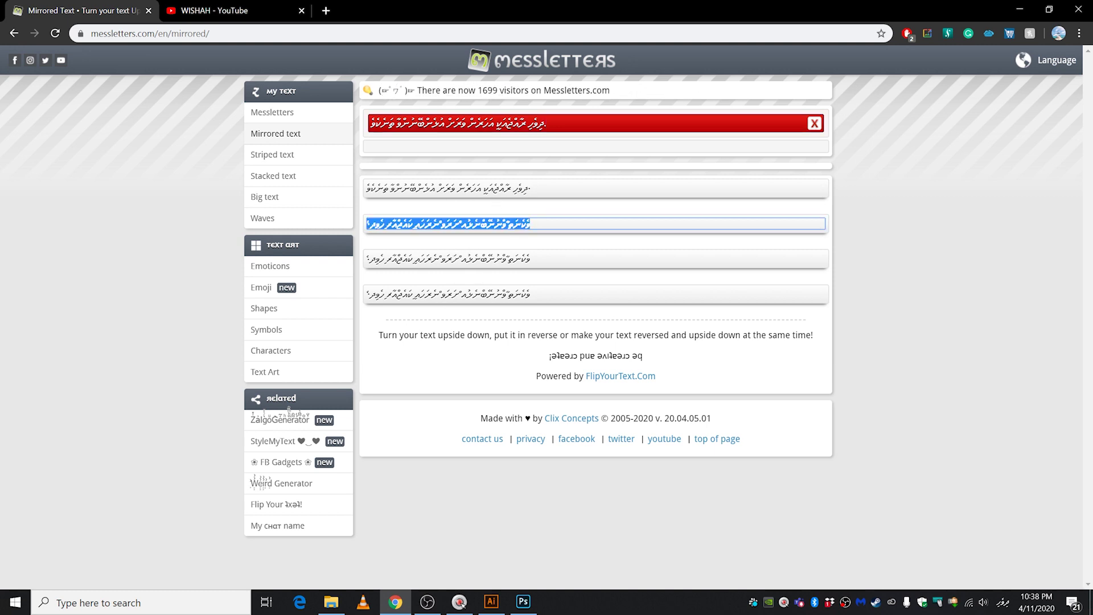
pyautogui.click(449, 258)
pyautogui.click(448, 223)
pyautogui.click(449, 259)
pyautogui.click(446, 228)
pyautogui.click(442, 290)
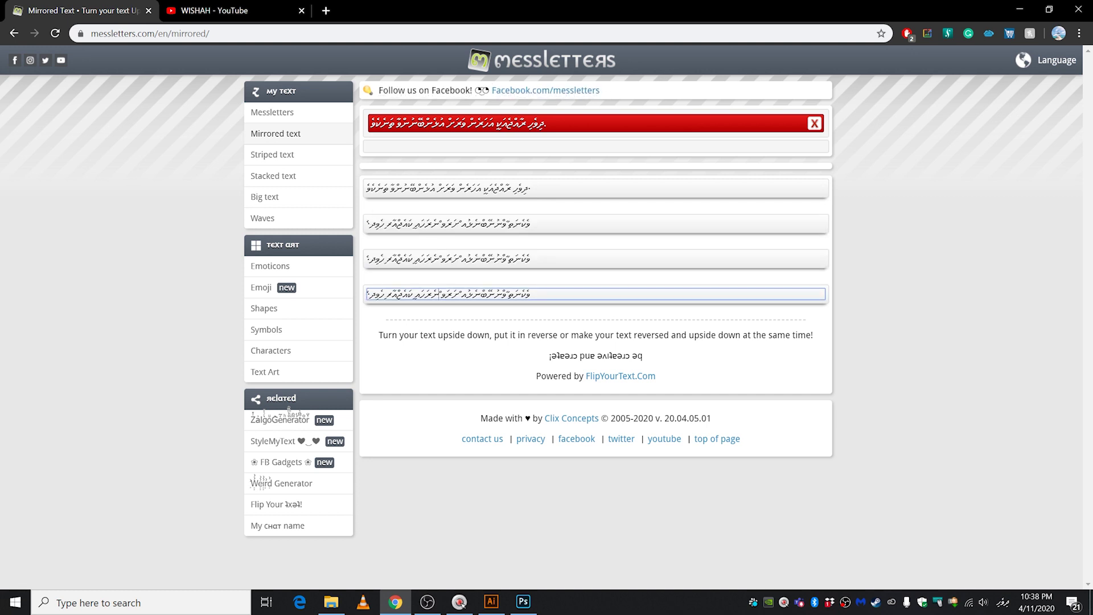
pyautogui.click(449, 258)
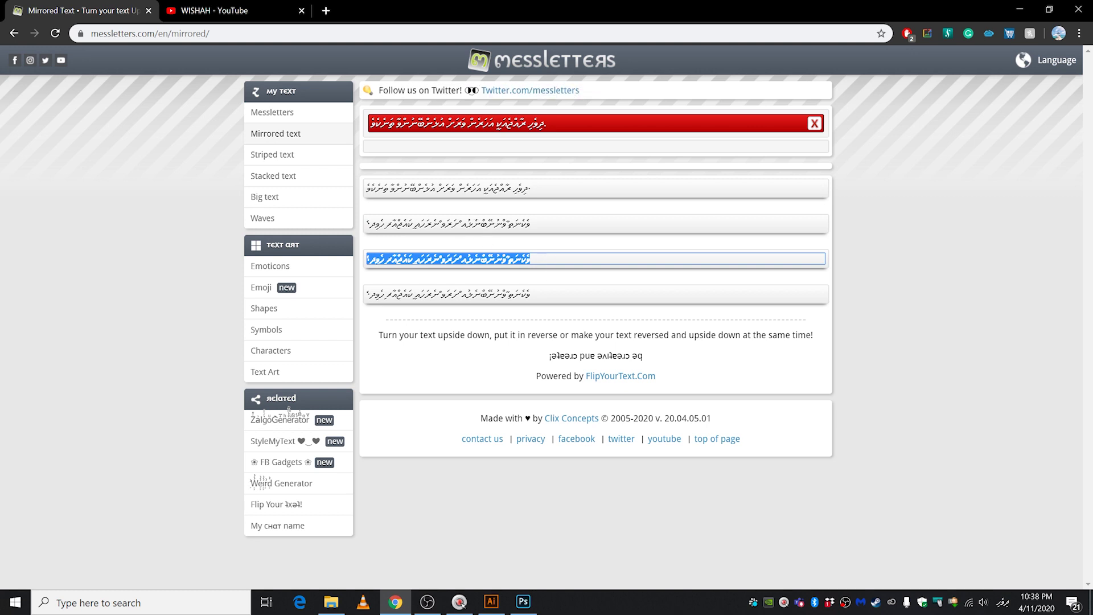
# Copy the third reversed result and switch back to Photoshop.
pyautogui.rightClick(441, 255)
pyautogui.click(474, 297)
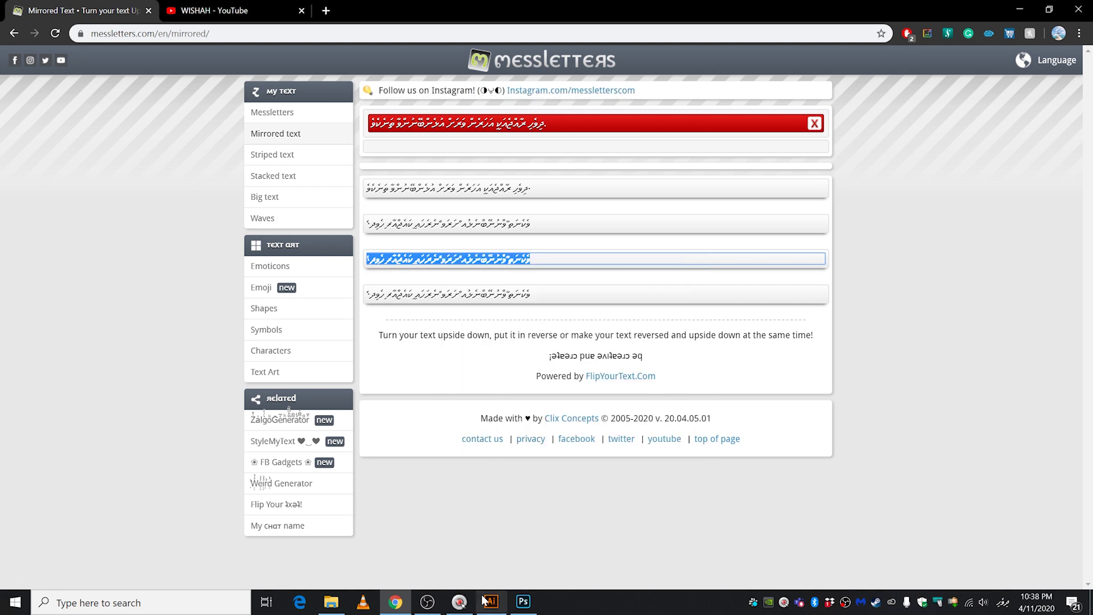
pyautogui.click(523, 601)
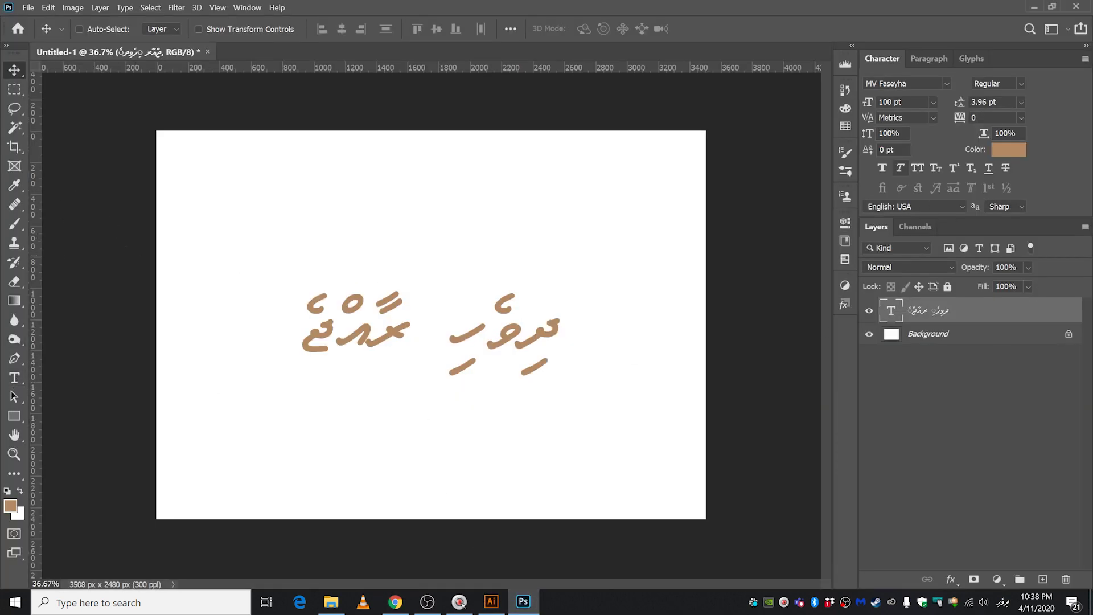
# Set the text size to 48 pt and move the text higher on the canvas.
pyautogui.click(933, 101)
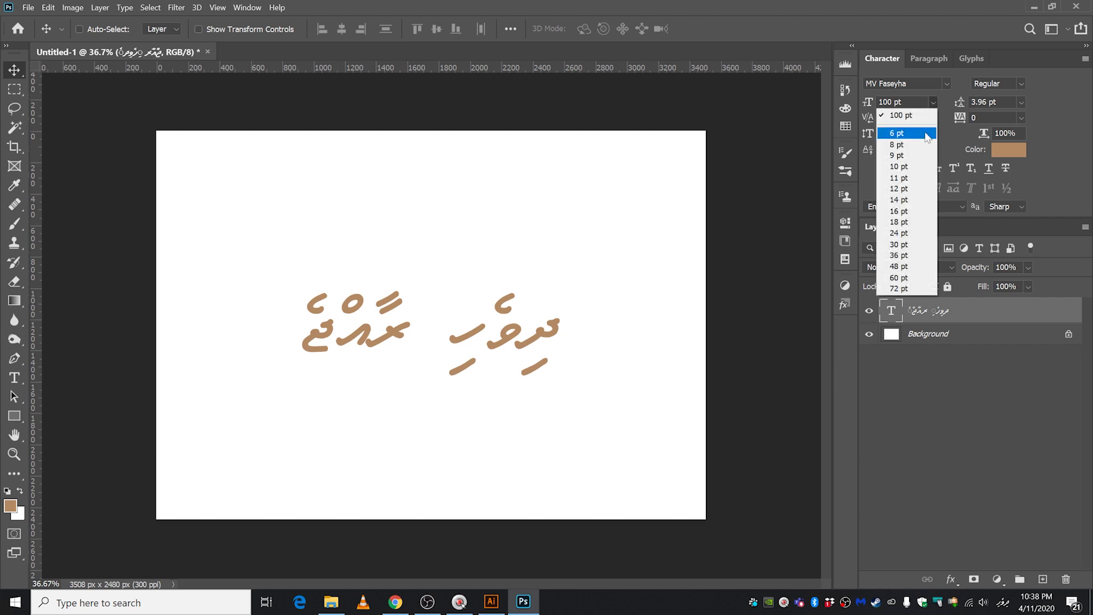
pyautogui.click(899, 277)
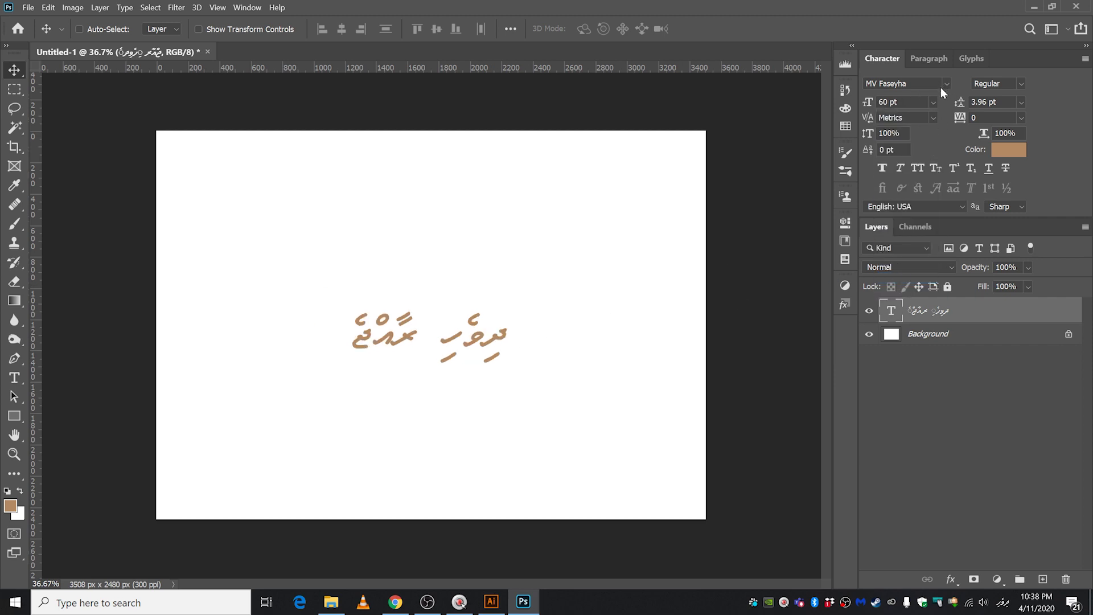
pyautogui.click(934, 102)
pyautogui.click(898, 264)
pyautogui.moveTo(445, 347); pyautogui.dragTo(448, 302)
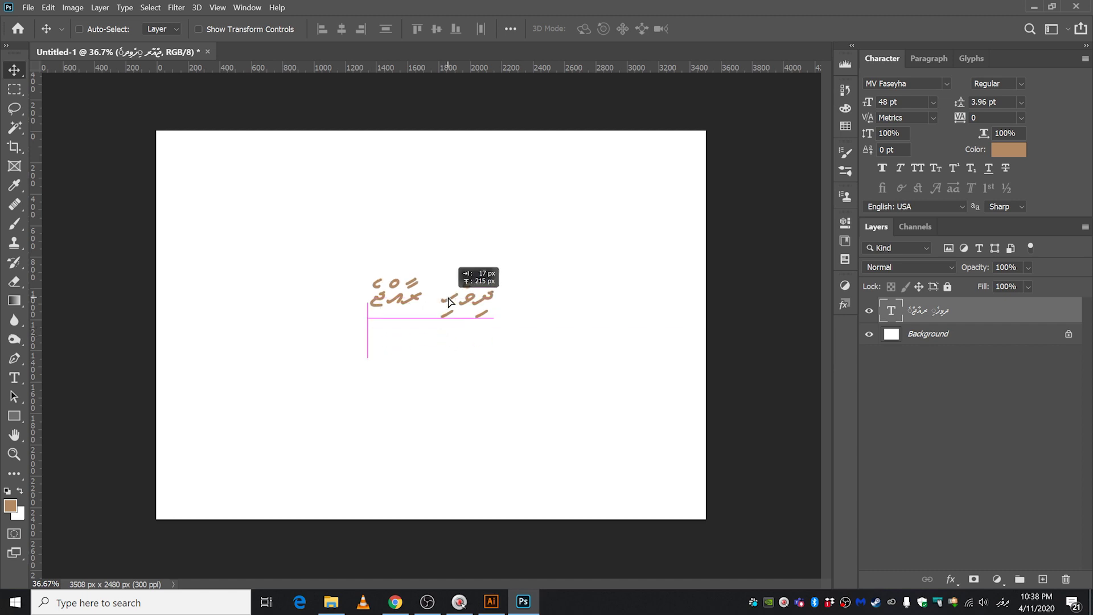
# Paste the copied Thaana sentence over the two words, commit it, and shift the line left.
pyautogui.click(14, 378)
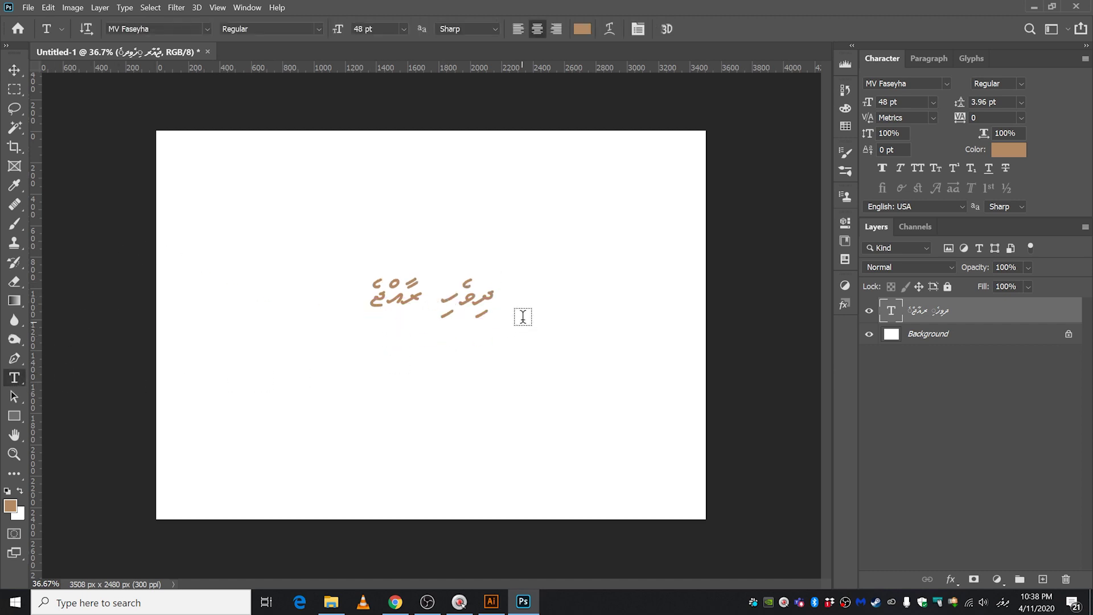
pyautogui.moveTo(493, 299); pyautogui.dragTo(334, 302)
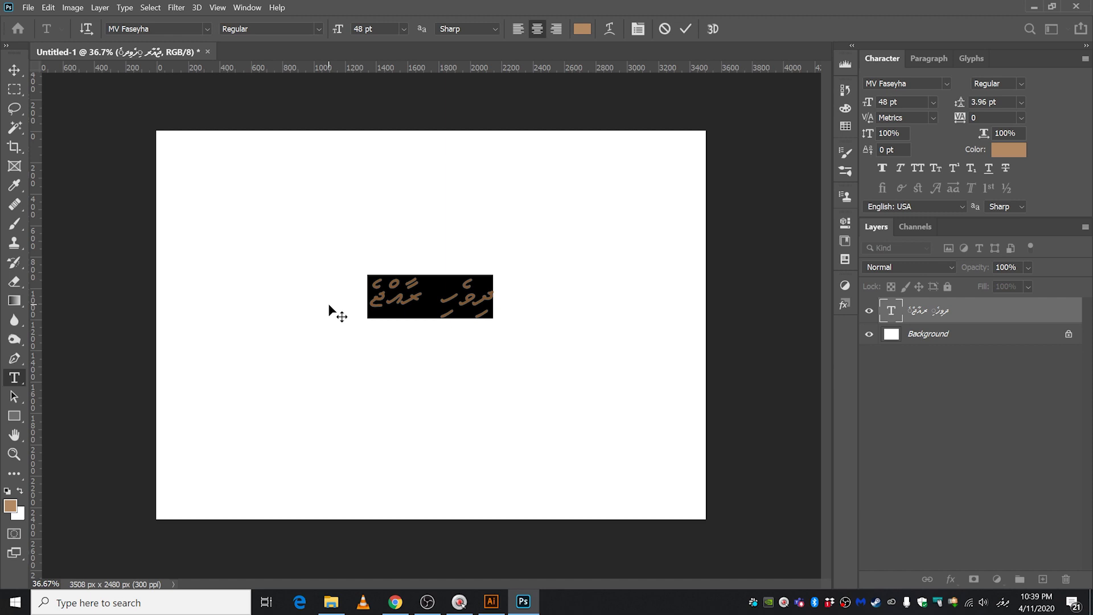
pyautogui.hotkey('ctrl', 'v')
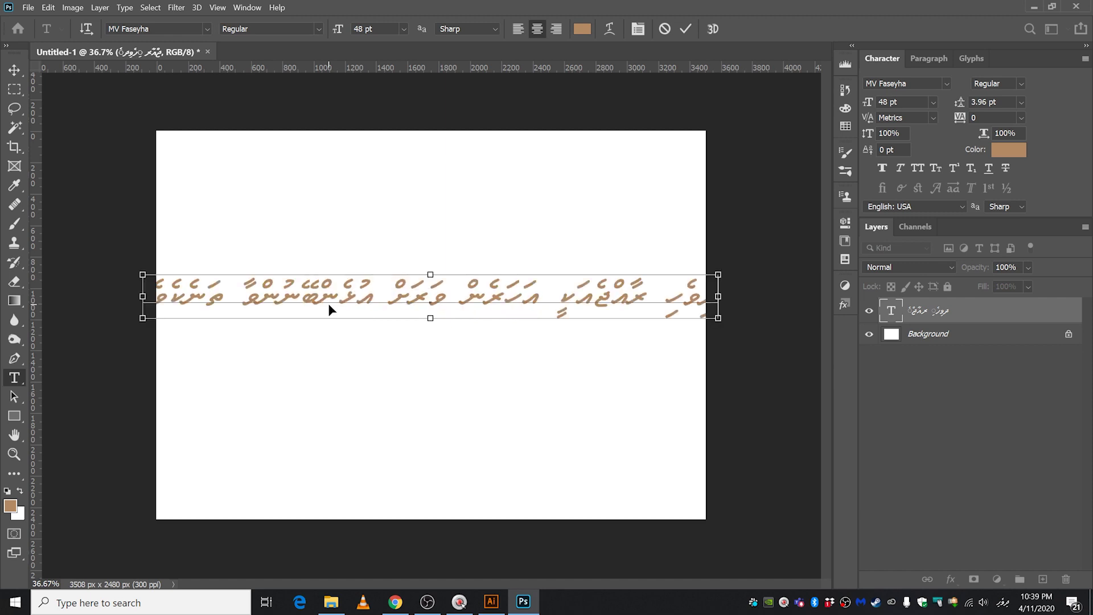
pyautogui.click(14, 69)
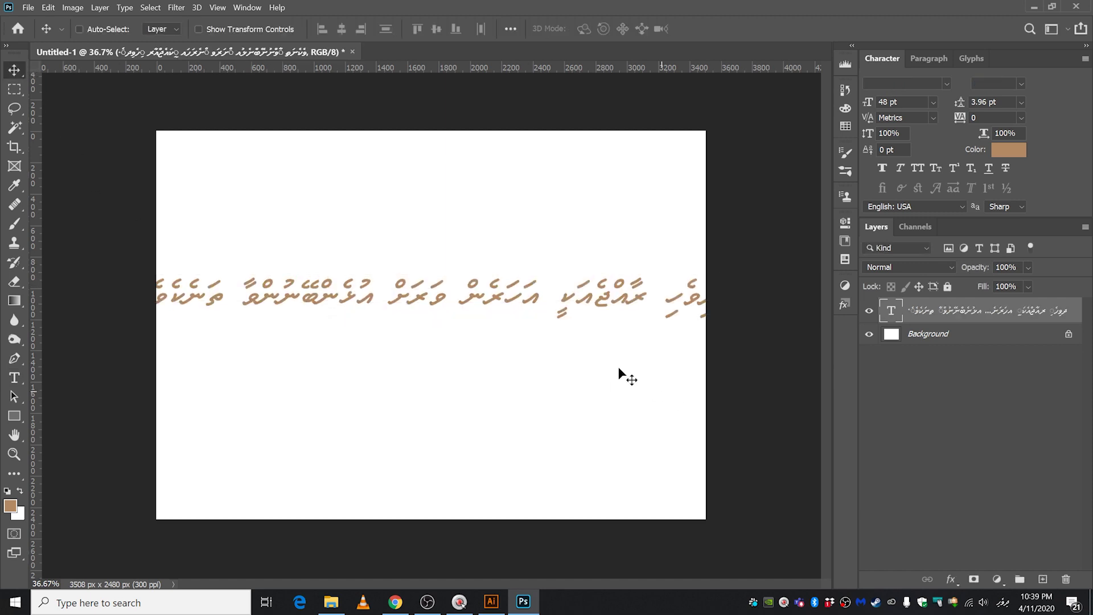
pyautogui.moveTo(440, 298); pyautogui.dragTo(335, 283)
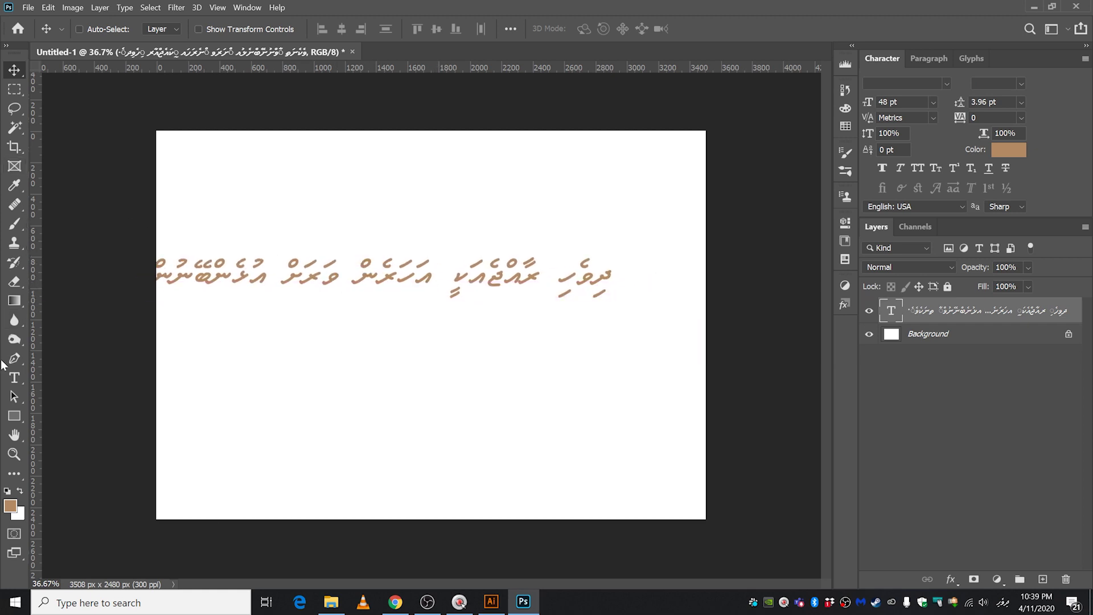
pyautogui.click(15, 377)
# Delete one stray glyph from the Thaana sentence and commit the edit.
pyautogui.click(324, 282)
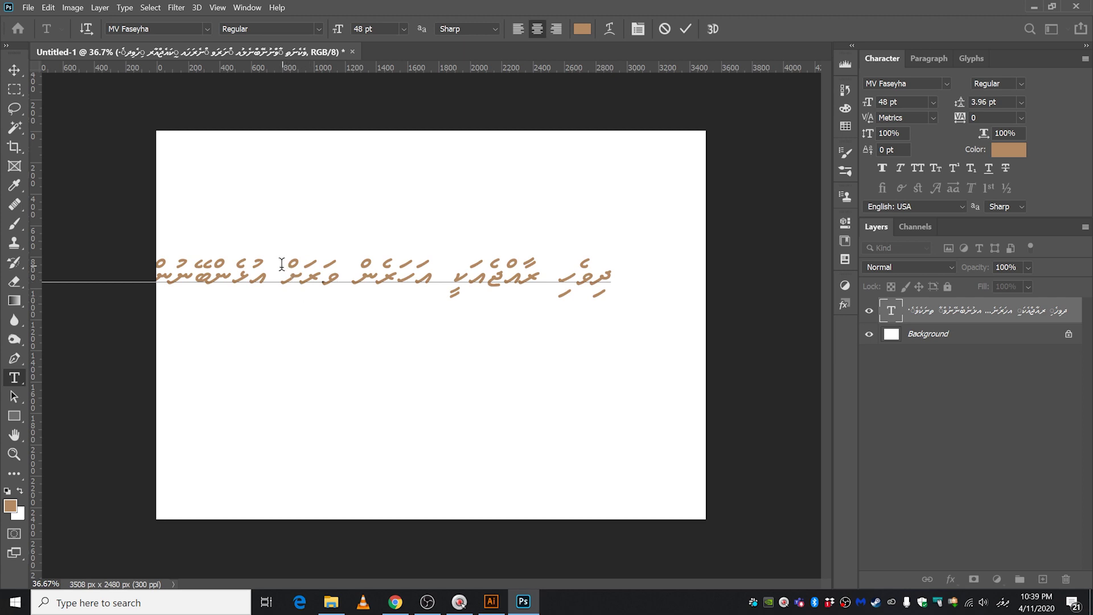
pyautogui.moveTo(275, 273); pyautogui.dragTo(269, 275)
pyautogui.press('BackSpace')
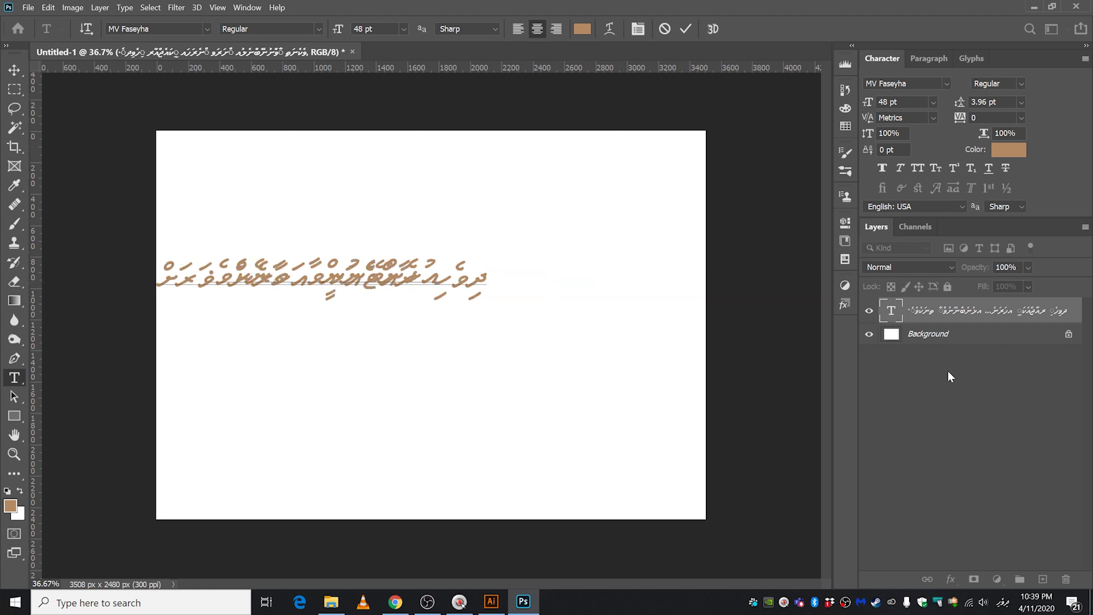
pyautogui.click(948, 335)
# Set the text layer's leading to Auto in the Character panel.
pyautogui.hotkey('alt', ']')
pyautogui.click(1021, 102)
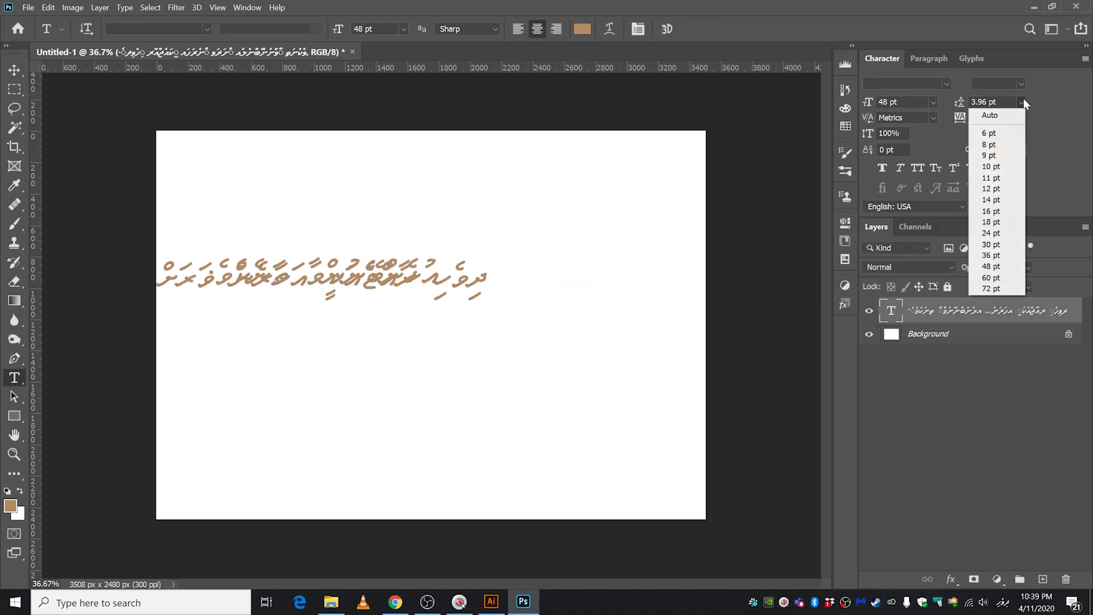
pyautogui.click(990, 116)
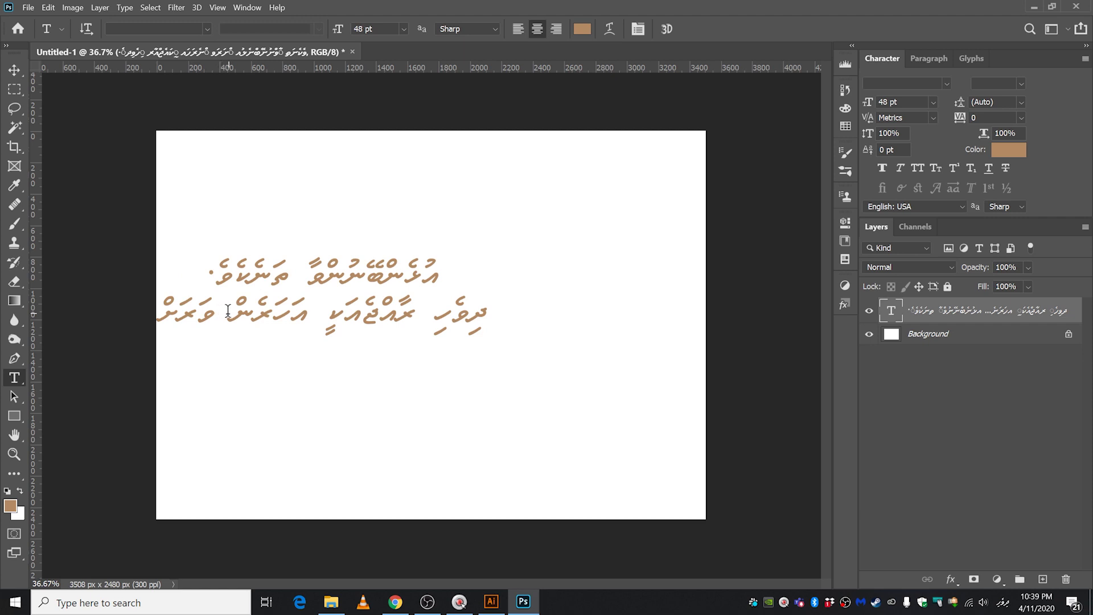
# Replace a character with a line break so the sentence wraps, and commit.
pyautogui.moveTo(218, 310); pyautogui.dragTo(215, 303)
pyautogui.press('Return')
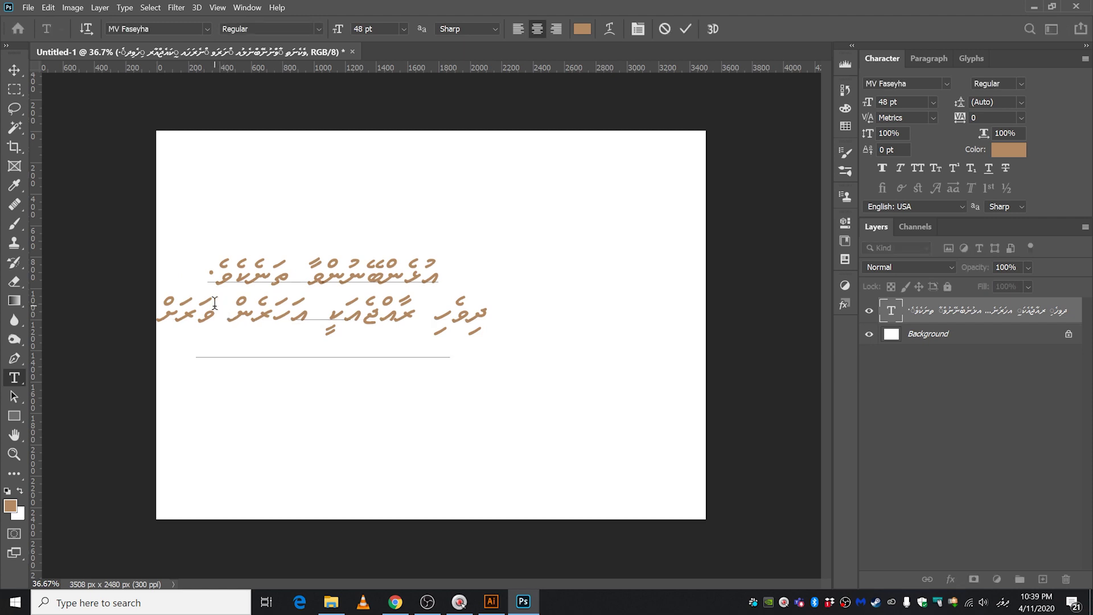
pyautogui.hotkey('ctrl', 'Return')
pyautogui.press('v')
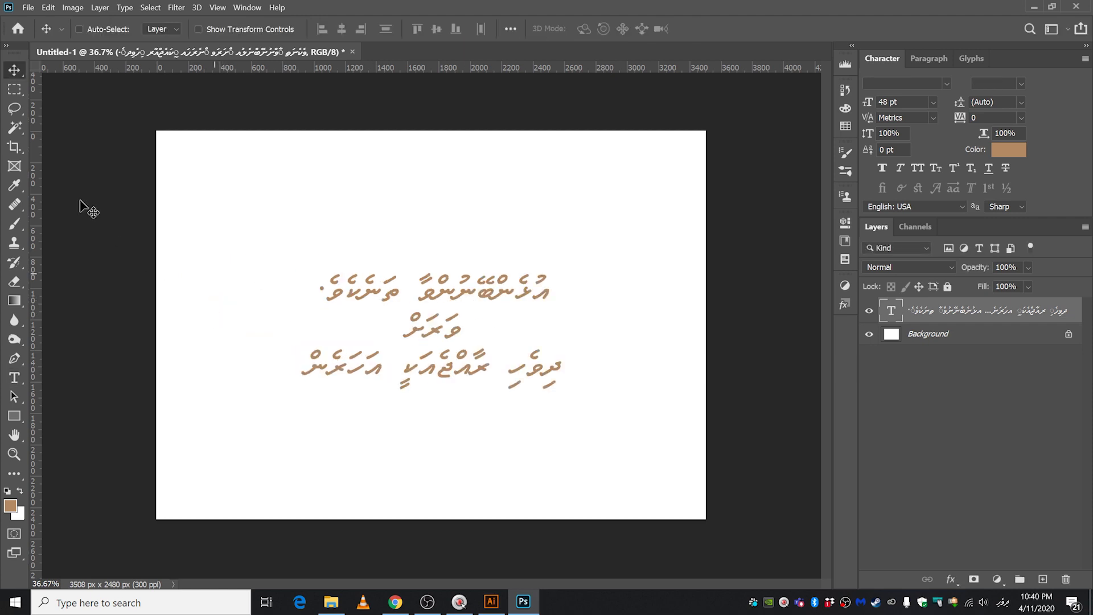
# Edit the Thaana paragraph with the Type tool and select its entire third line.
pyautogui.click(15, 379)
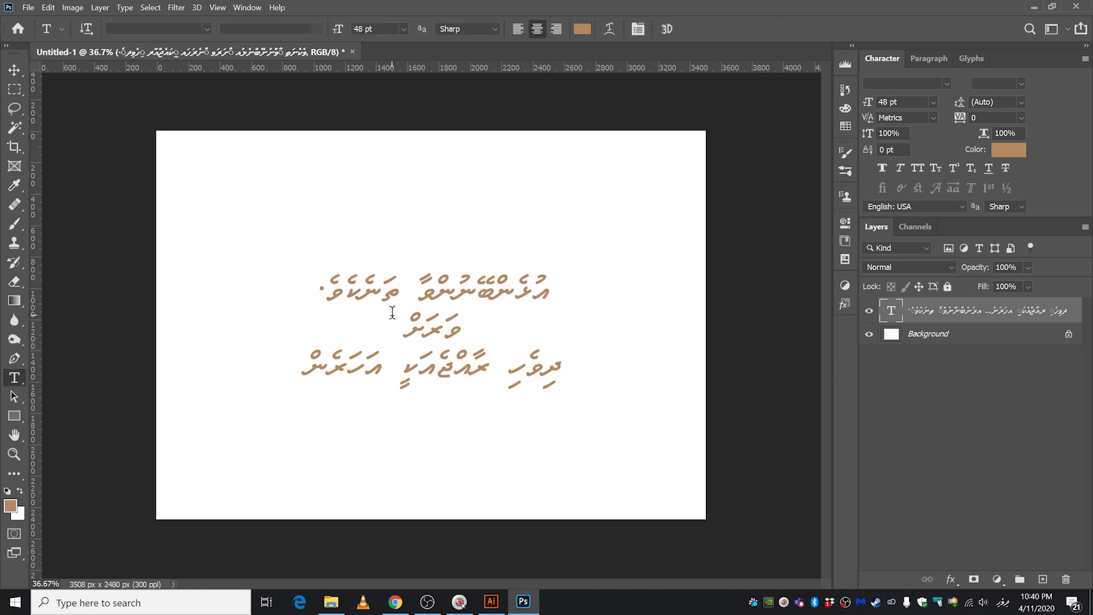
pyautogui.click(452, 376)
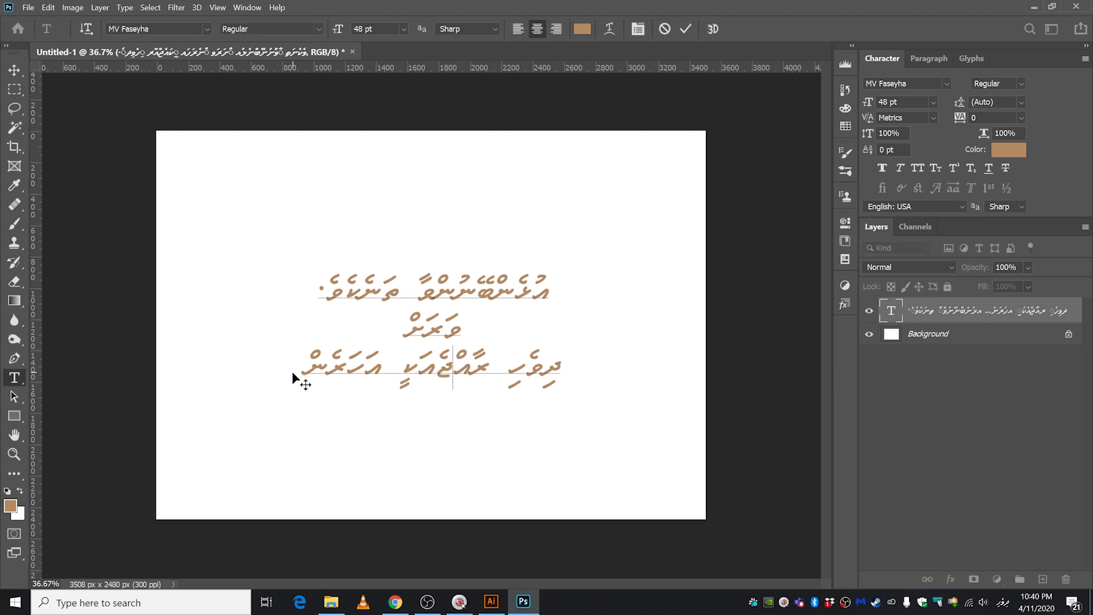
pyautogui.click(445, 370)
pyautogui.click(439, 369)
pyautogui.tripleClick(439, 368)
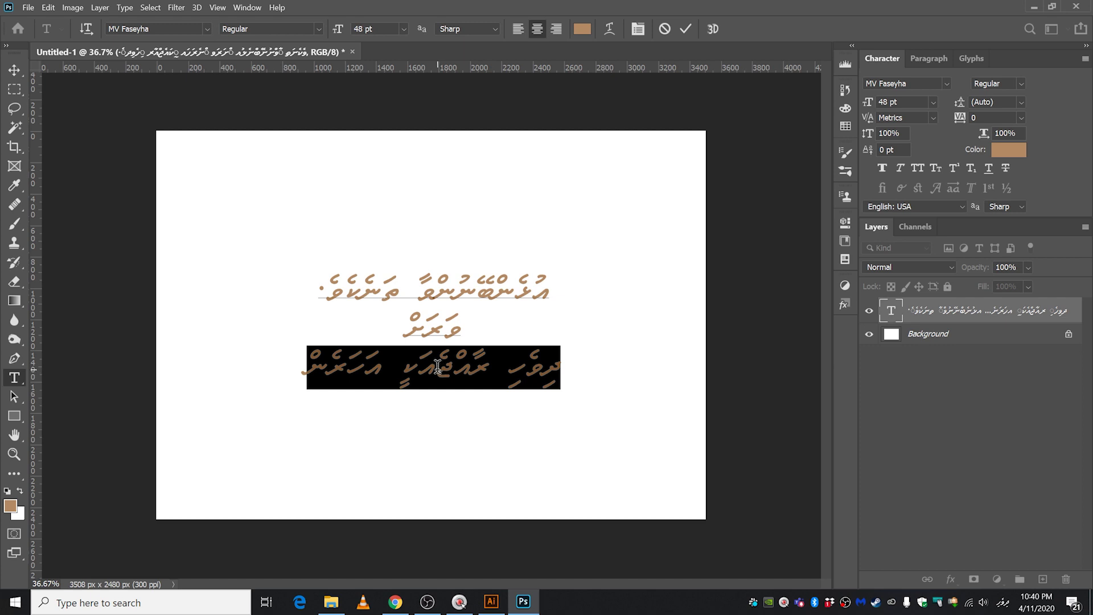
pyautogui.click(563, 366)
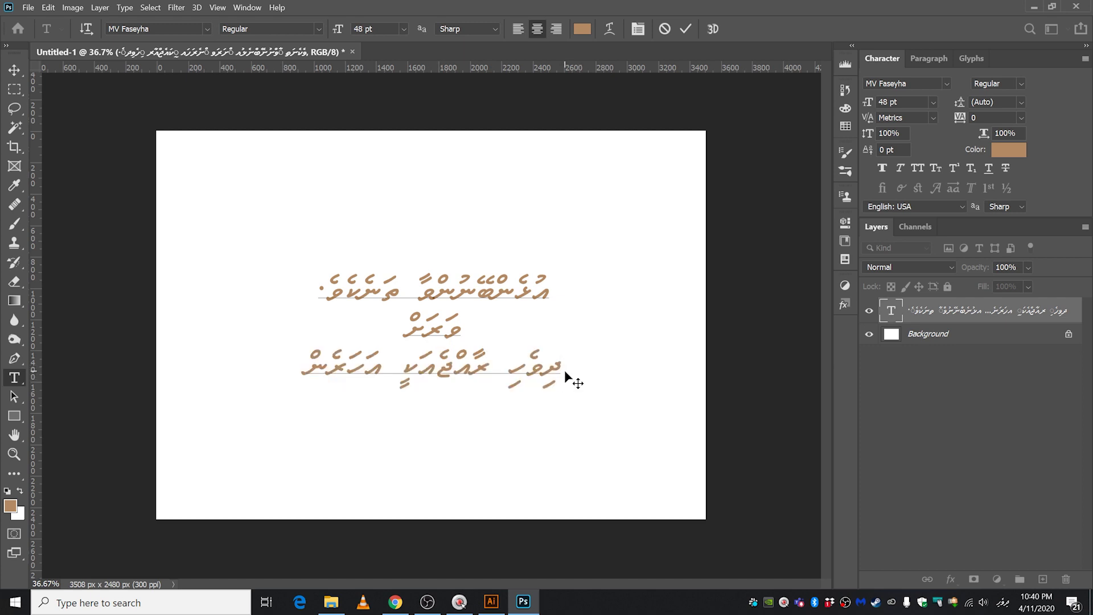
pyautogui.moveTo(563, 370); pyautogui.dragTo(274, 370)
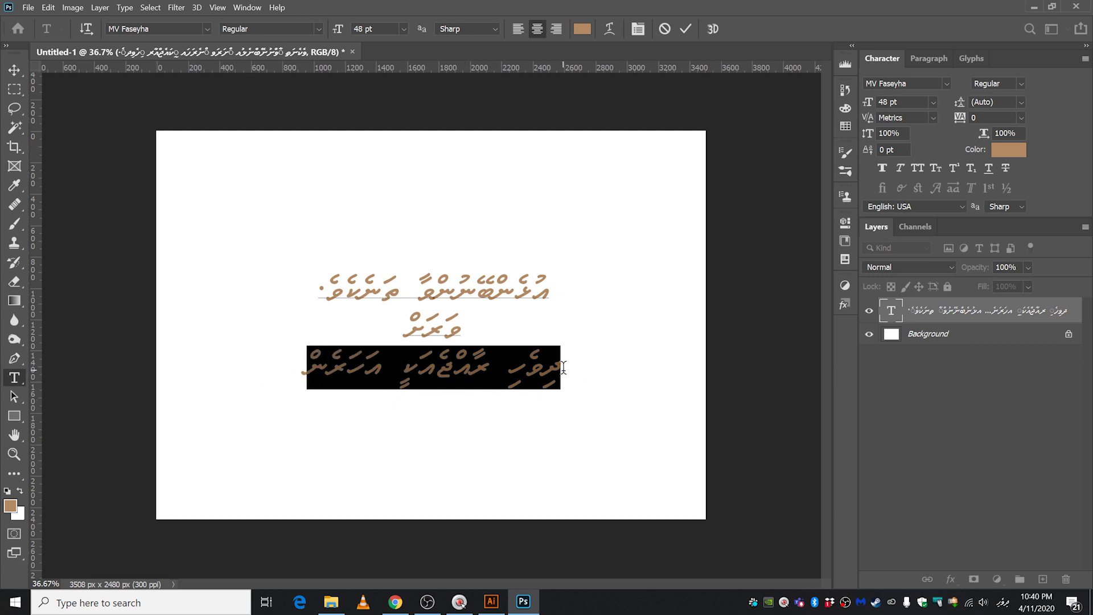
pyautogui.tripleClick(423, 371)
# Cut the third line and paste it onto a new empty first line.
pyautogui.rightClick(424, 373)
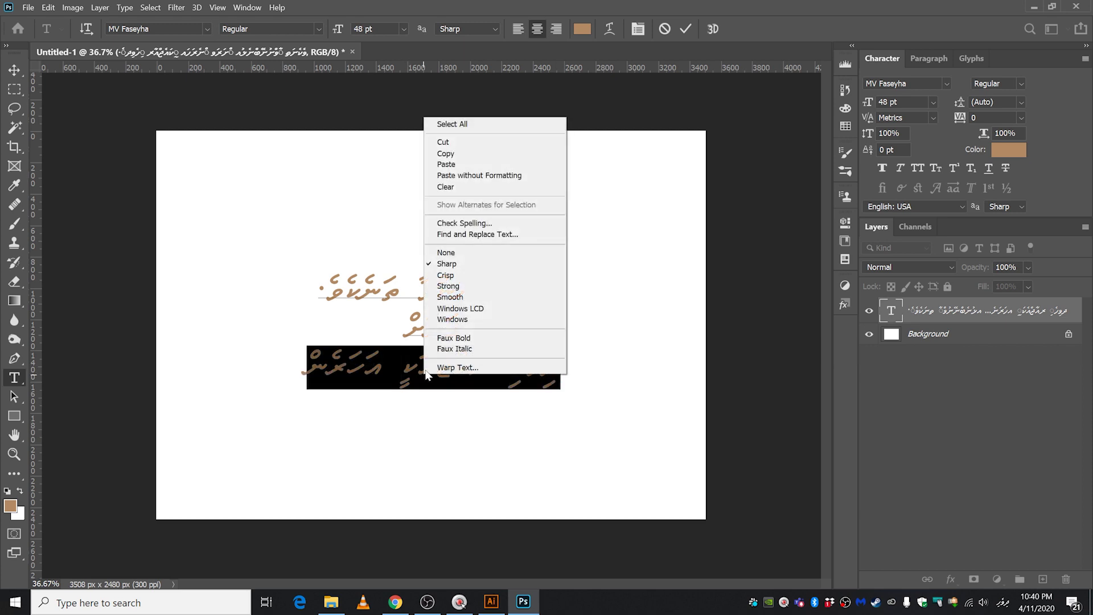
pyautogui.click(452, 143)
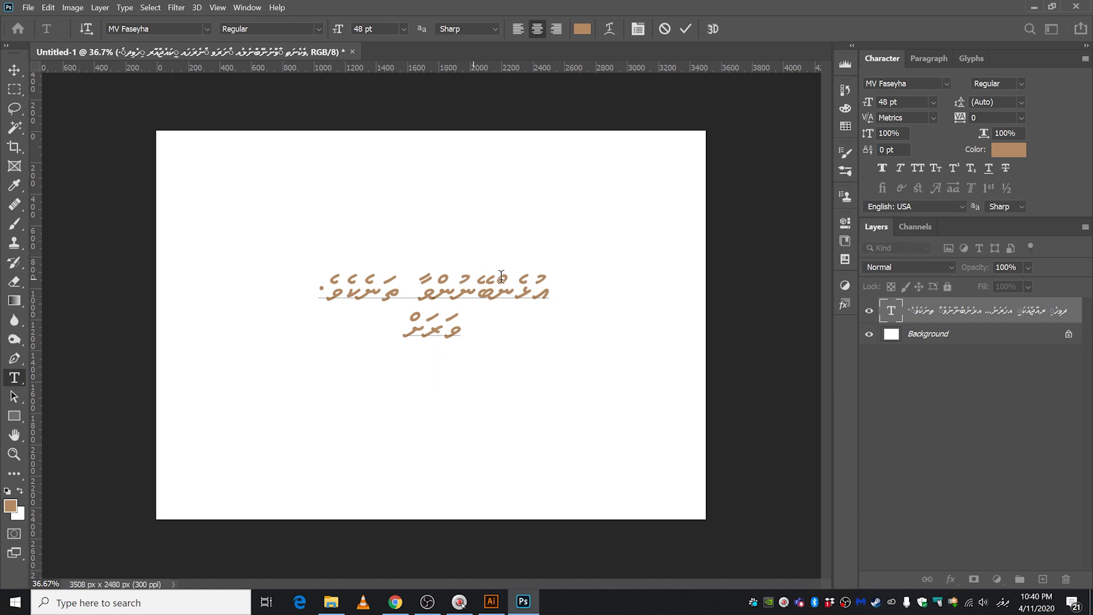
pyautogui.click(530, 278)
pyautogui.press('Return')
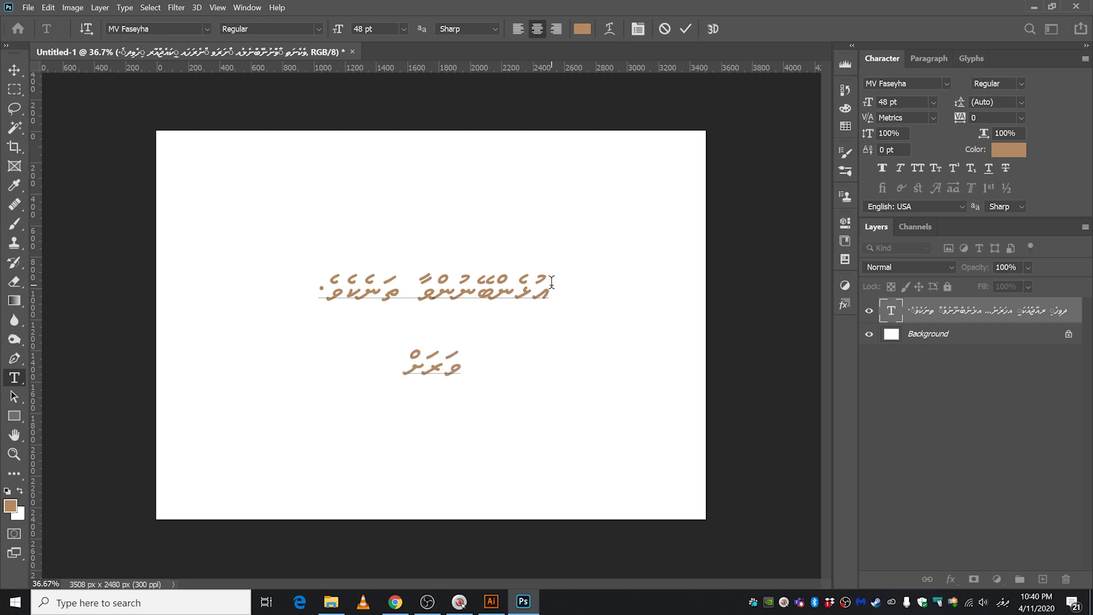
pyautogui.press('BackSpace')
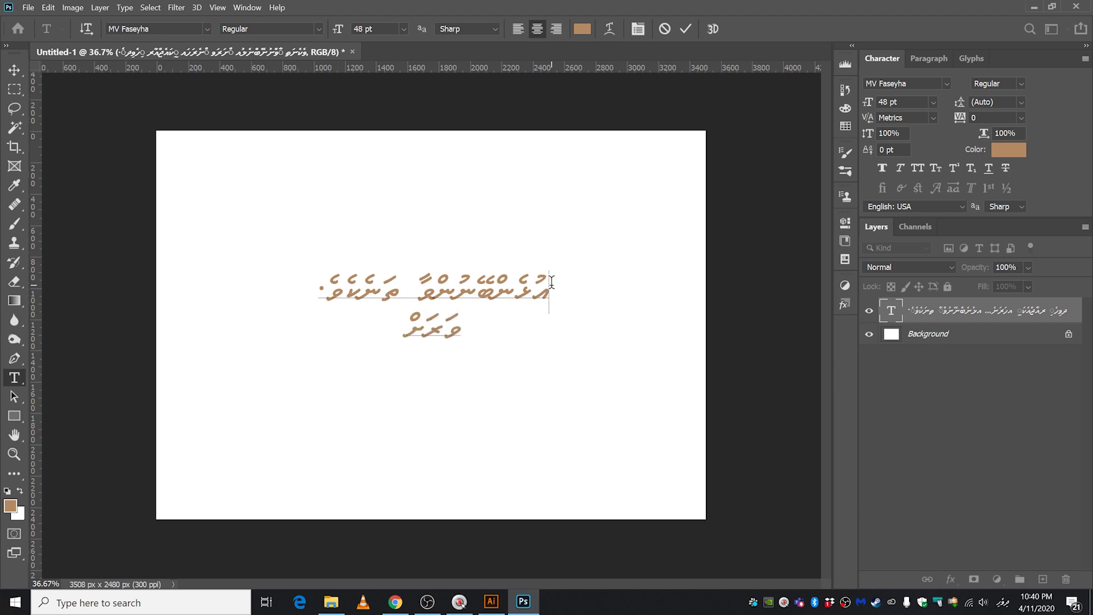
pyautogui.click(318, 283)
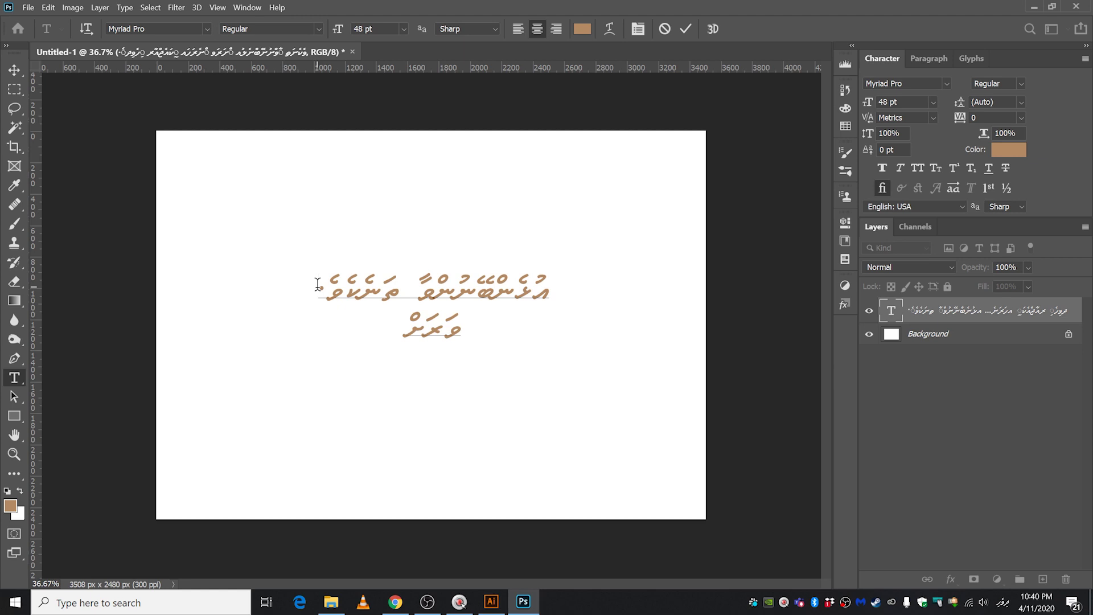
pyautogui.press('Return')
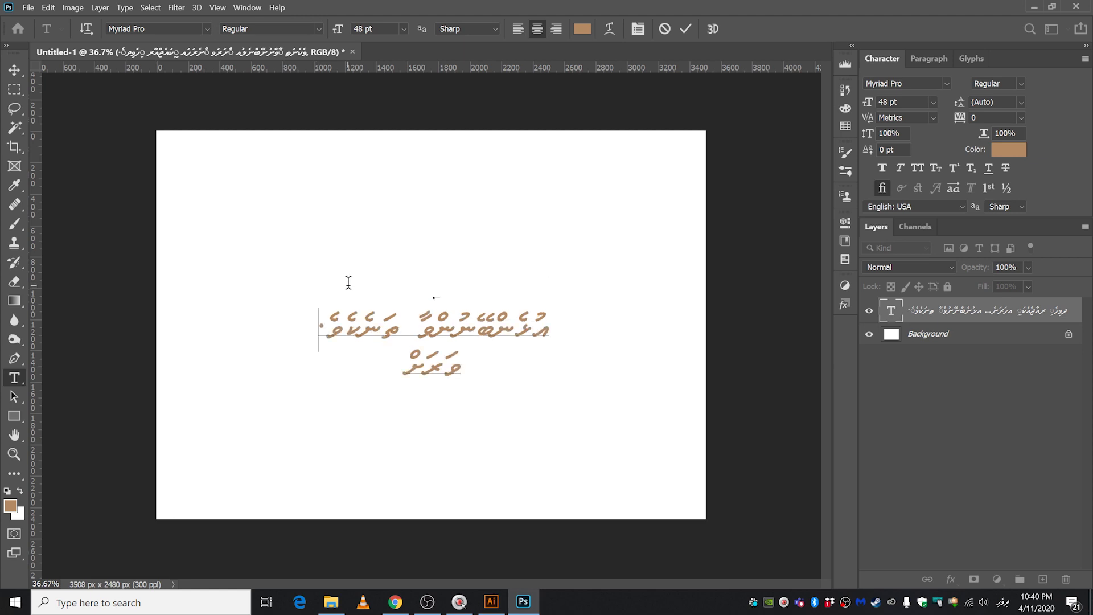
pyautogui.rightClick(438, 290)
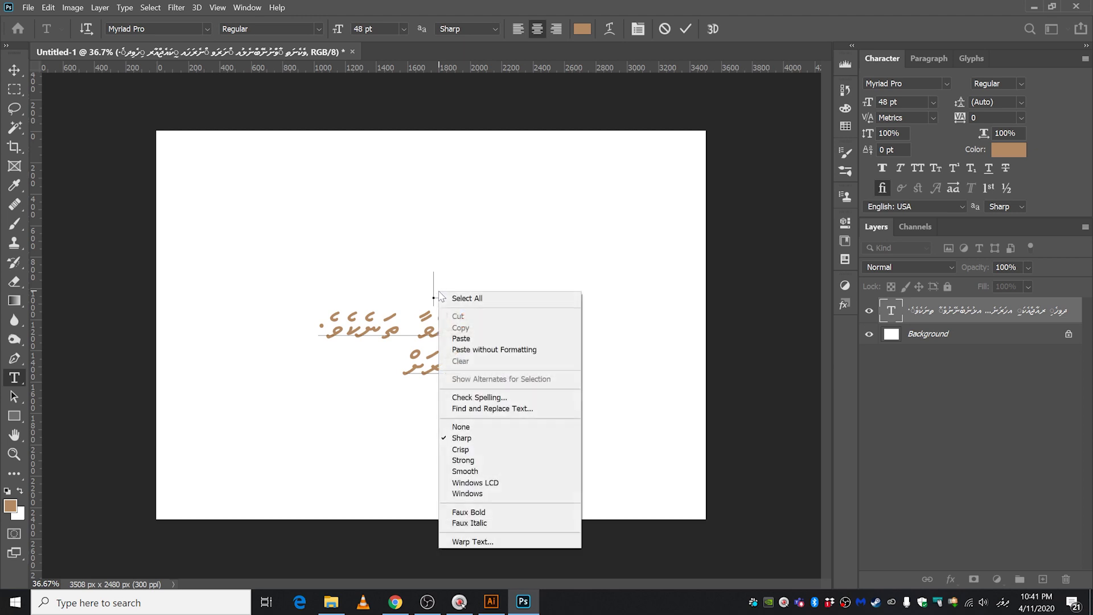
pyautogui.click(465, 340)
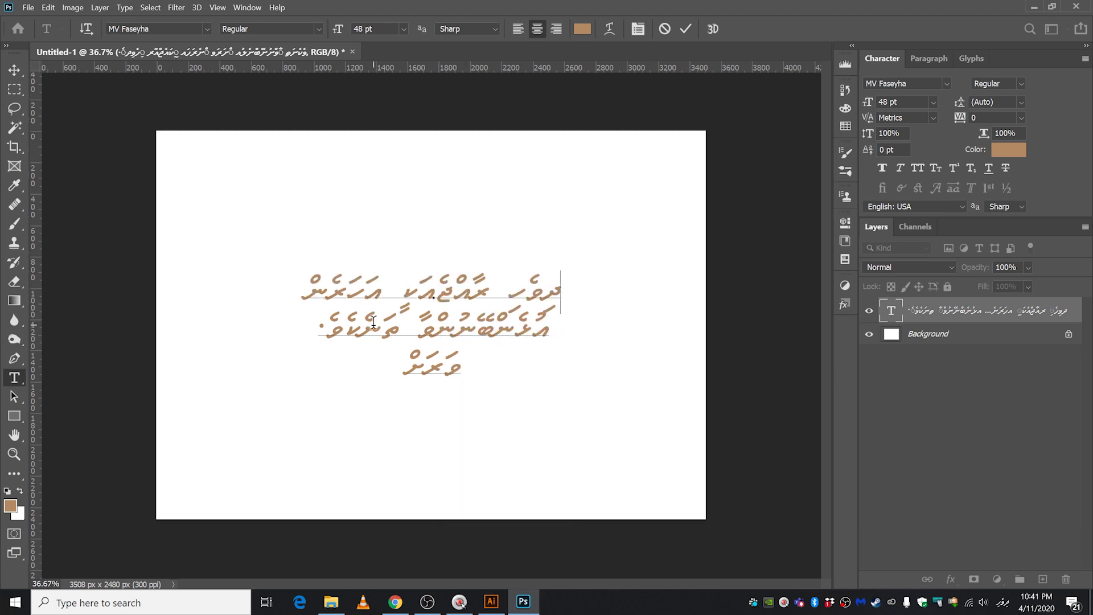
# Cut the short word and paste it onto a new middle line, then commit.
pyautogui.doubleClick(432, 369)
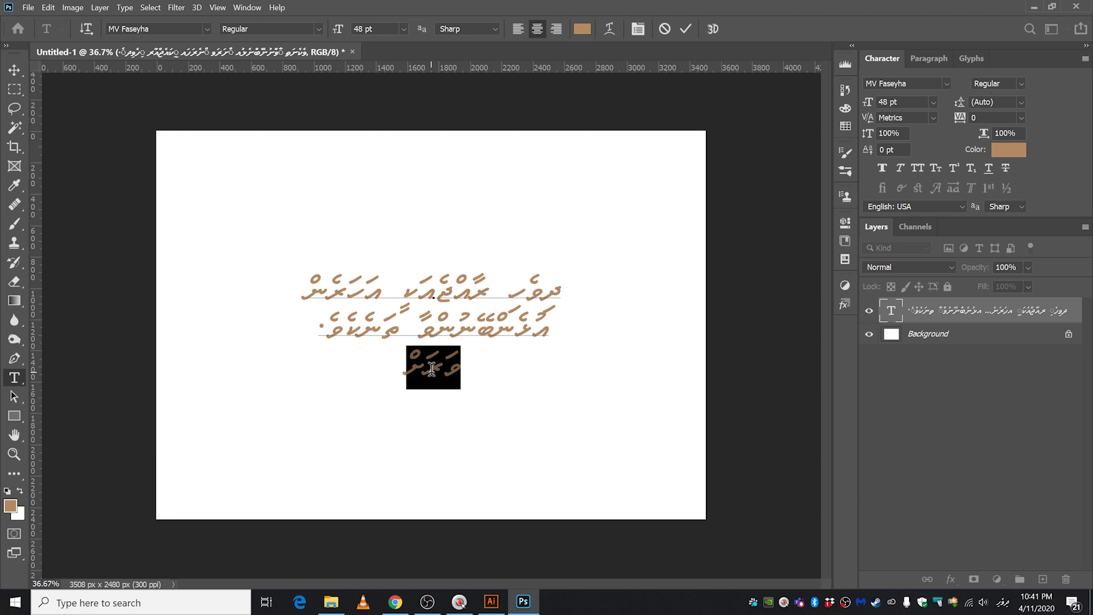
pyautogui.rightClick(431, 369)
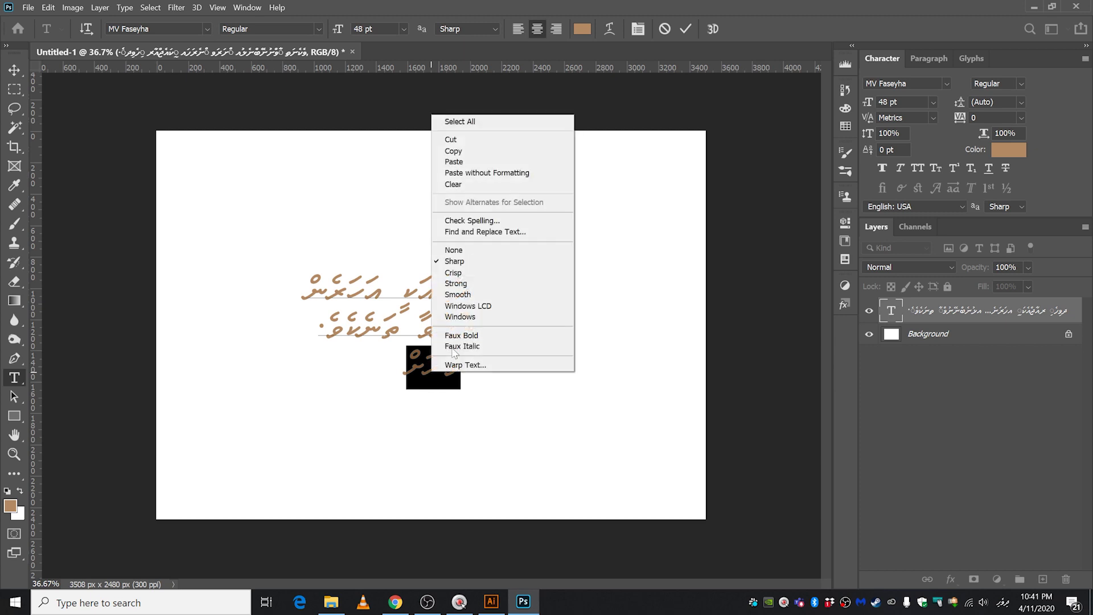
pyautogui.click(456, 140)
pyautogui.press('BackSpace')
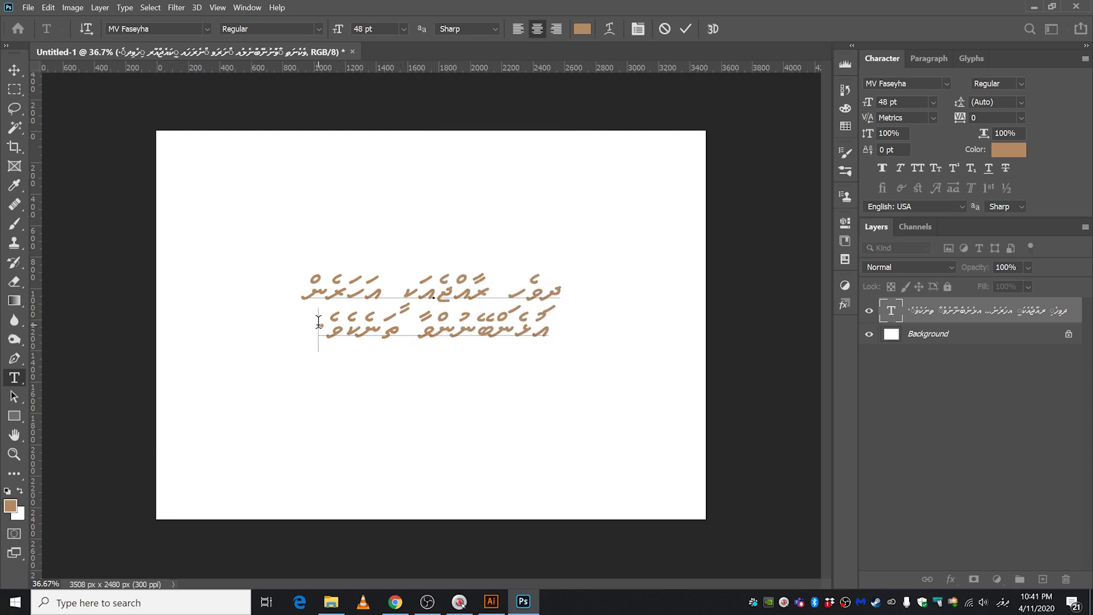
pyautogui.press('Return')
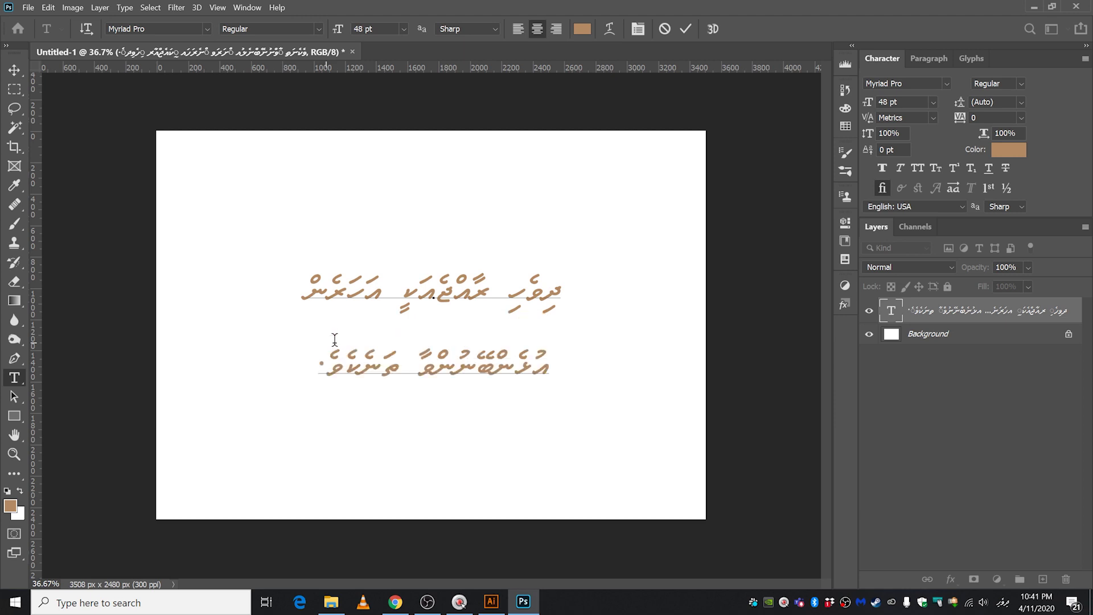
pyautogui.rightClick(441, 330)
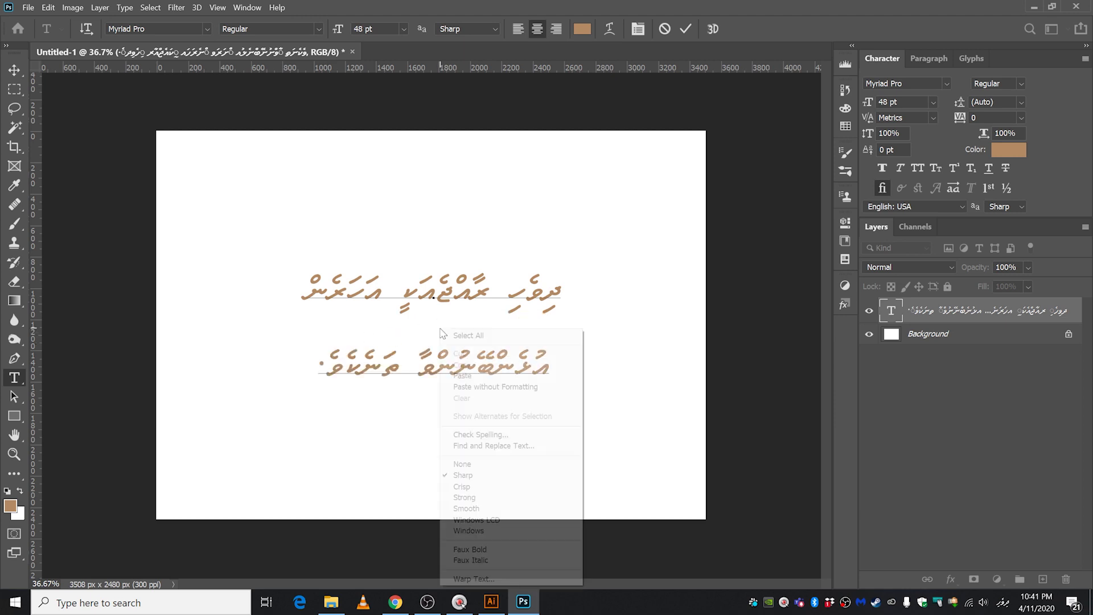
pyautogui.click(469, 376)
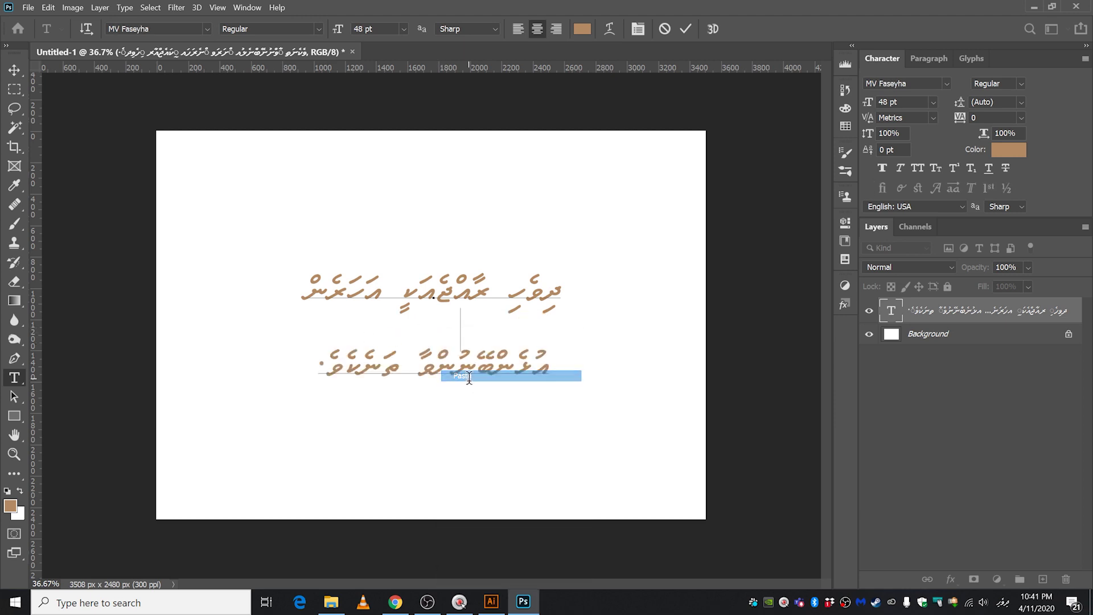
pyautogui.click(19, 72)
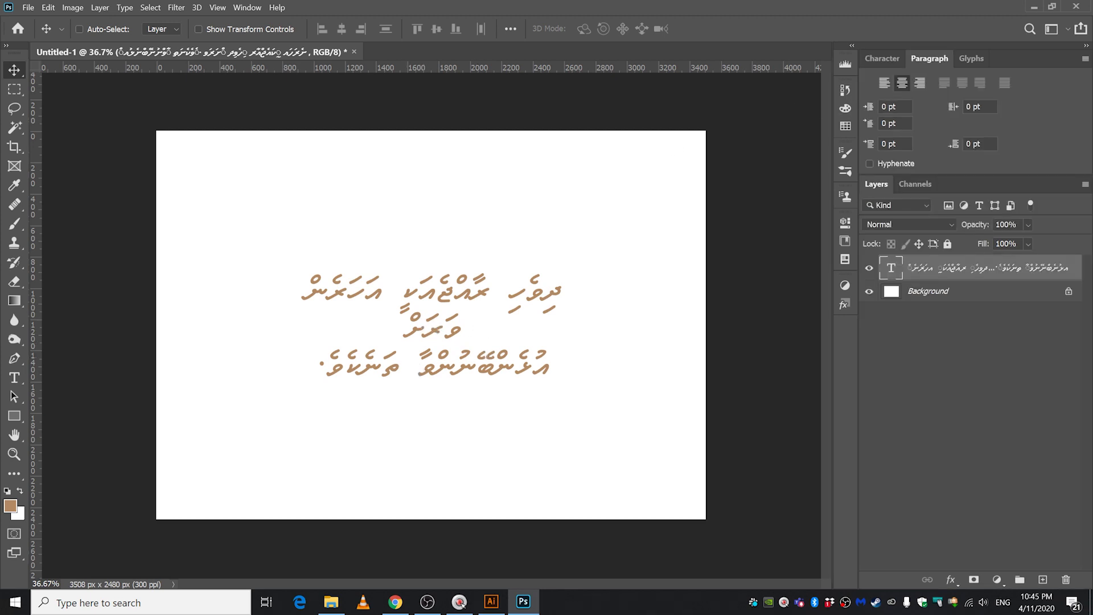
# Replace the paragraph with the Thaana phrase 'ރެވިދނުހަރު' and move it down to the page centre.
pyautogui.doubleClick(450, 297)
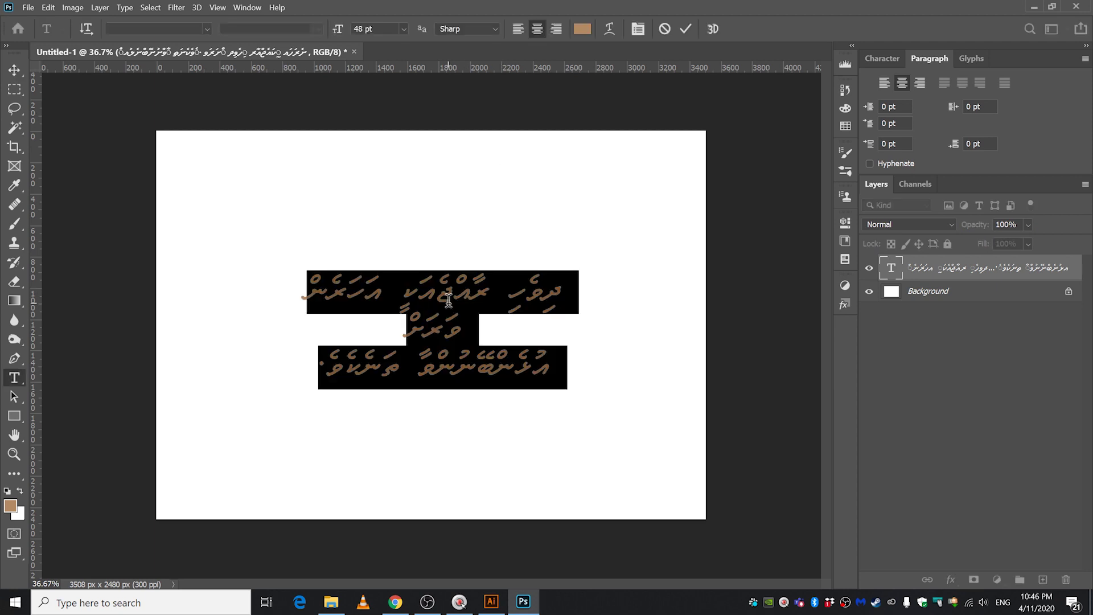
pyautogui.write('ރެވިދި')
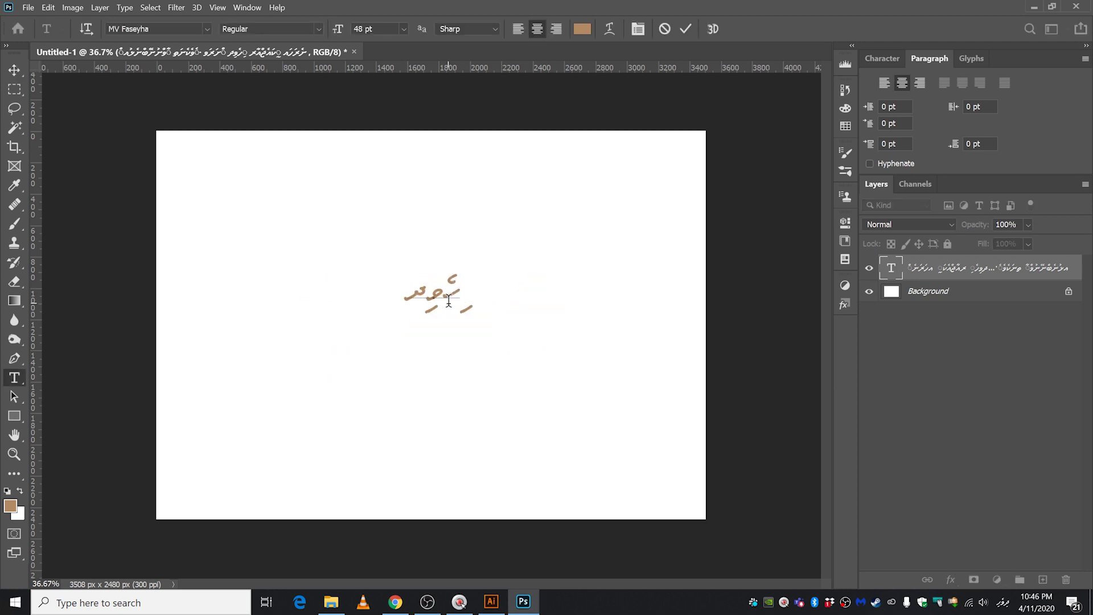
pyautogui.write('ނު')
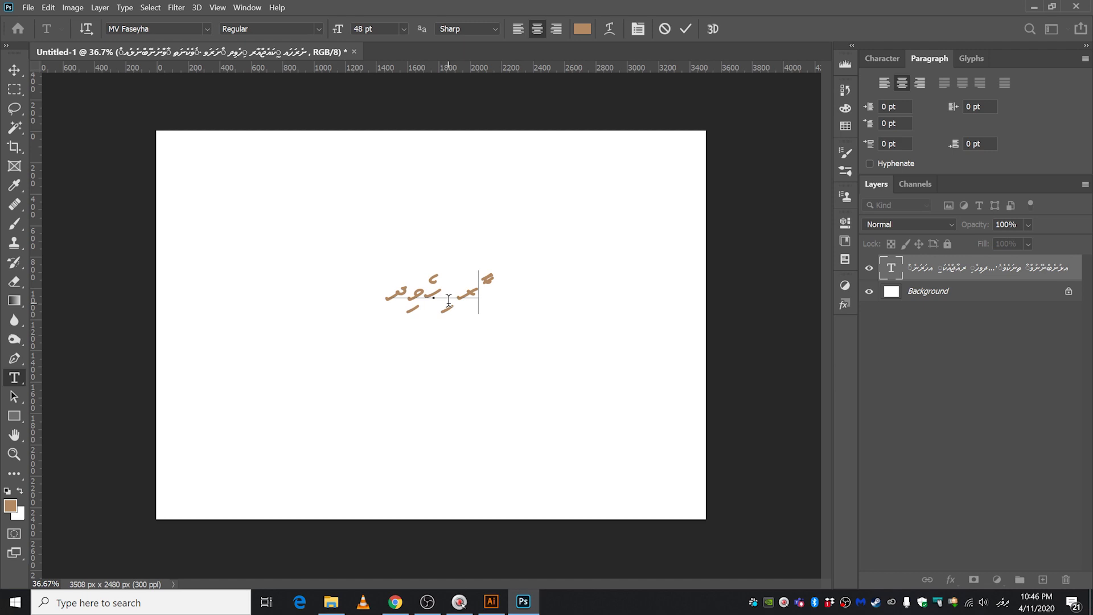
pyautogui.write('ހަރު')
pyautogui.click(12, 72)
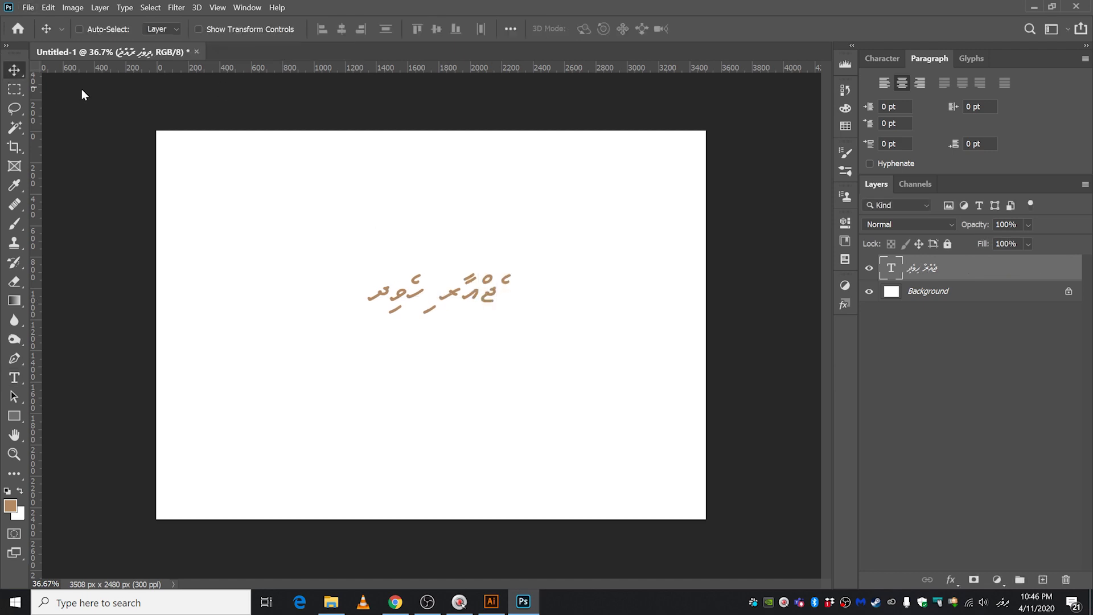
pyautogui.moveTo(480, 299); pyautogui.dragTo(480, 330)
pyautogui.click(1085, 59)
pyautogui.click(955, 30)
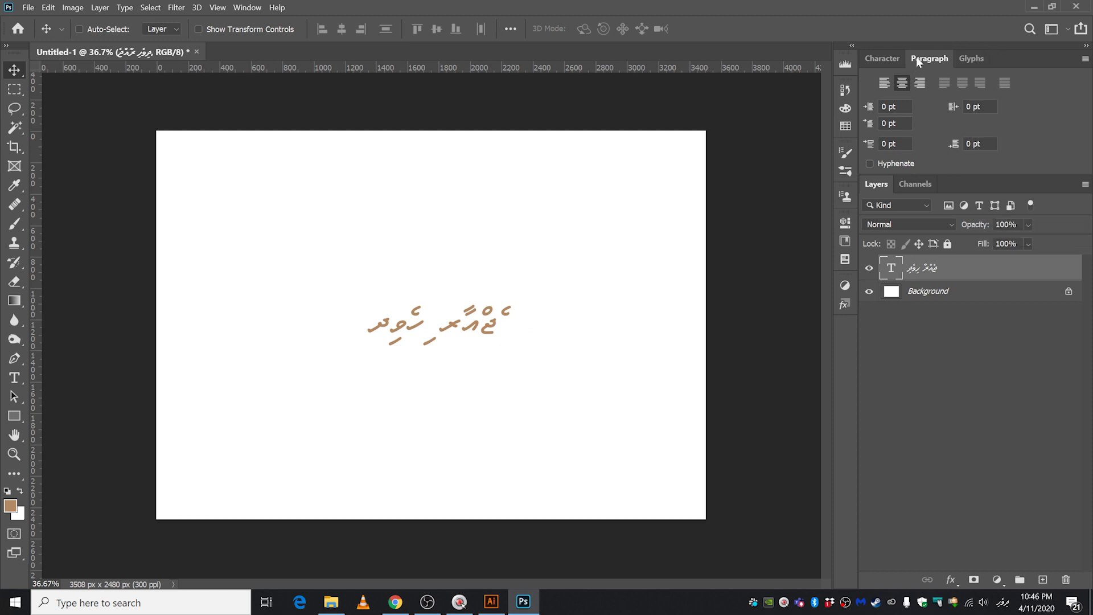
pyautogui.click(1086, 59)
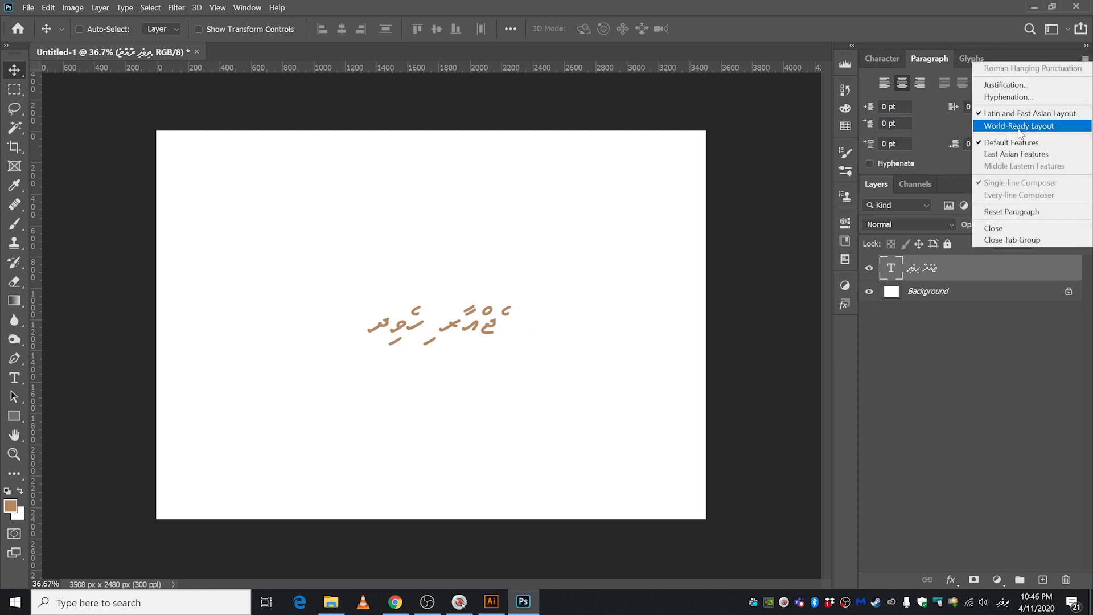
# Enable World-Ready Layout and retype the text as 'divehisq.' on the Thaana keyboard.
pyautogui.click(1033, 127)
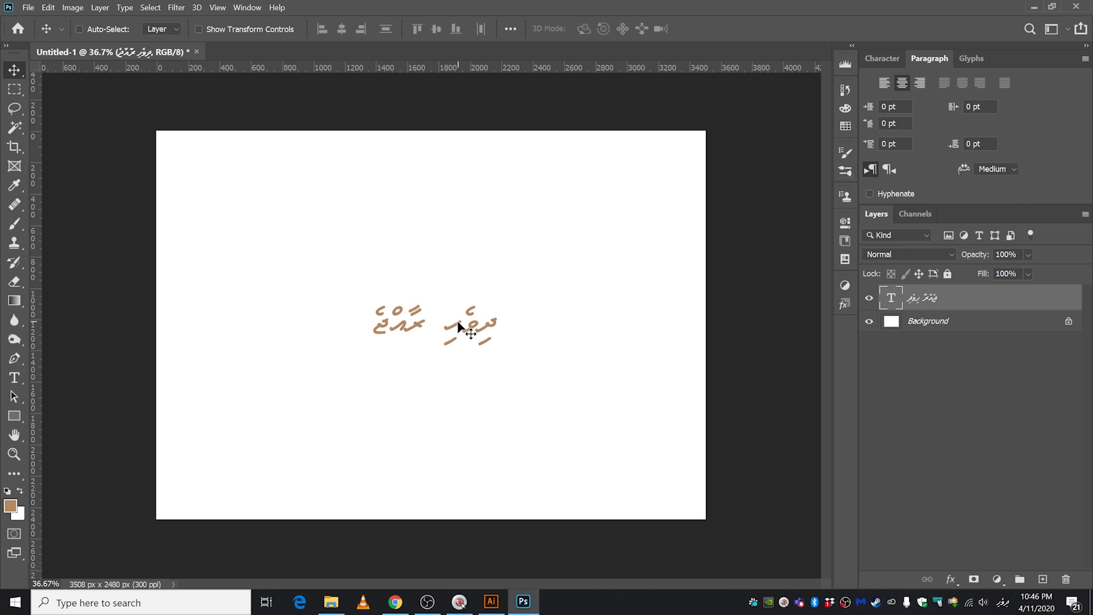
pyautogui.doubleClick(449, 340)
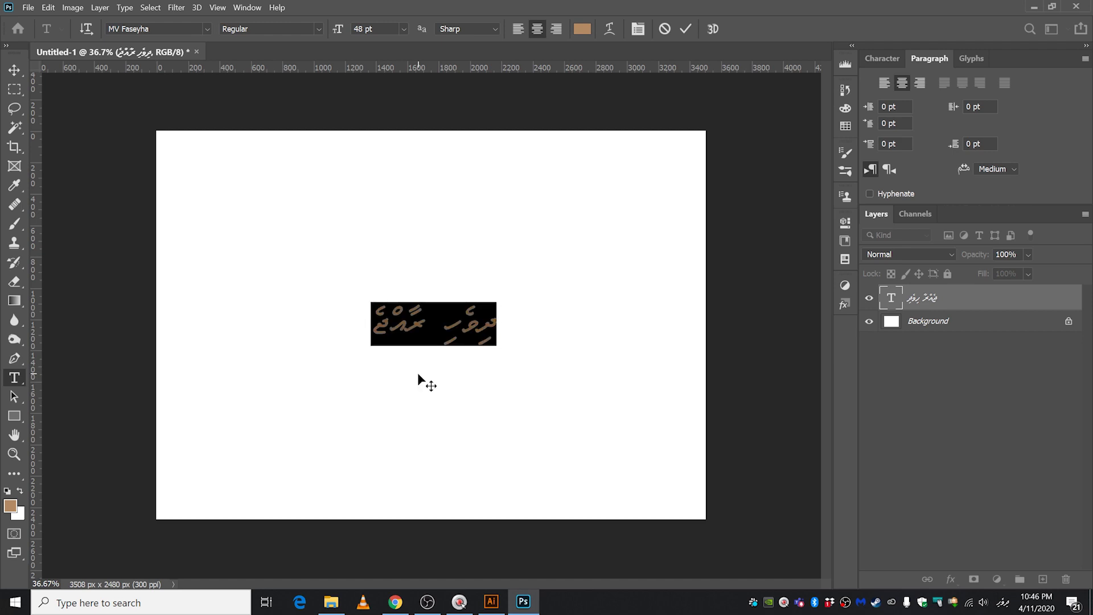
pyautogui.write('divehis')
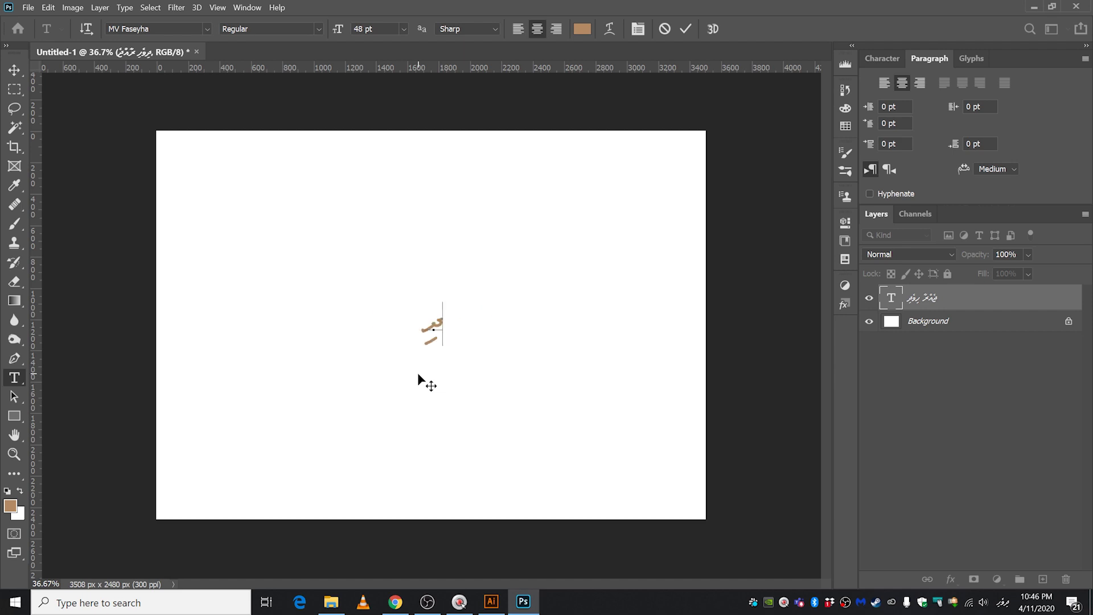
pyautogui.write('q')
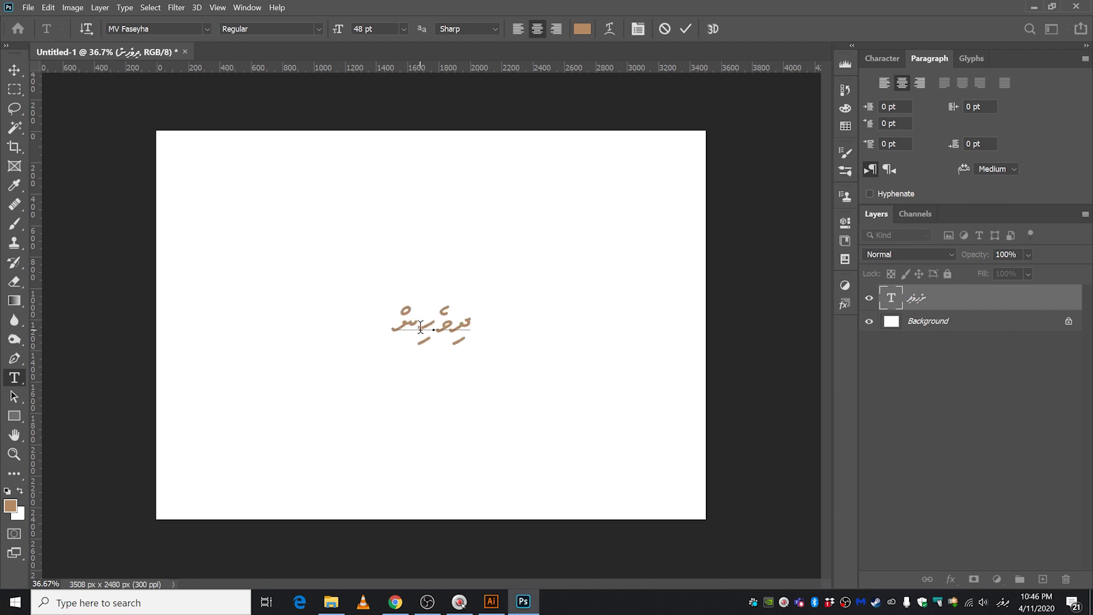
pyautogui.write('.')
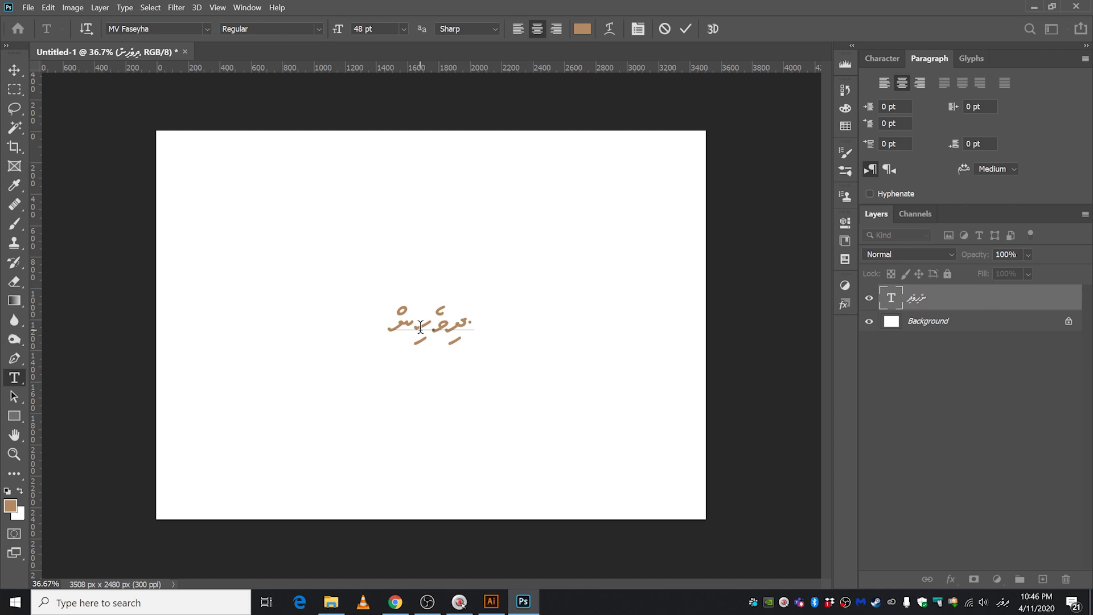
# Trim the extra characters so the single Thaana word ends with a full stop, then commit.
pyautogui.press('BackSpace')
pyautogui.moveTo(472, 326); pyautogui.dragTo(471, 342)
pyautogui.press('BackSpace')
pyautogui.write('. ކި')
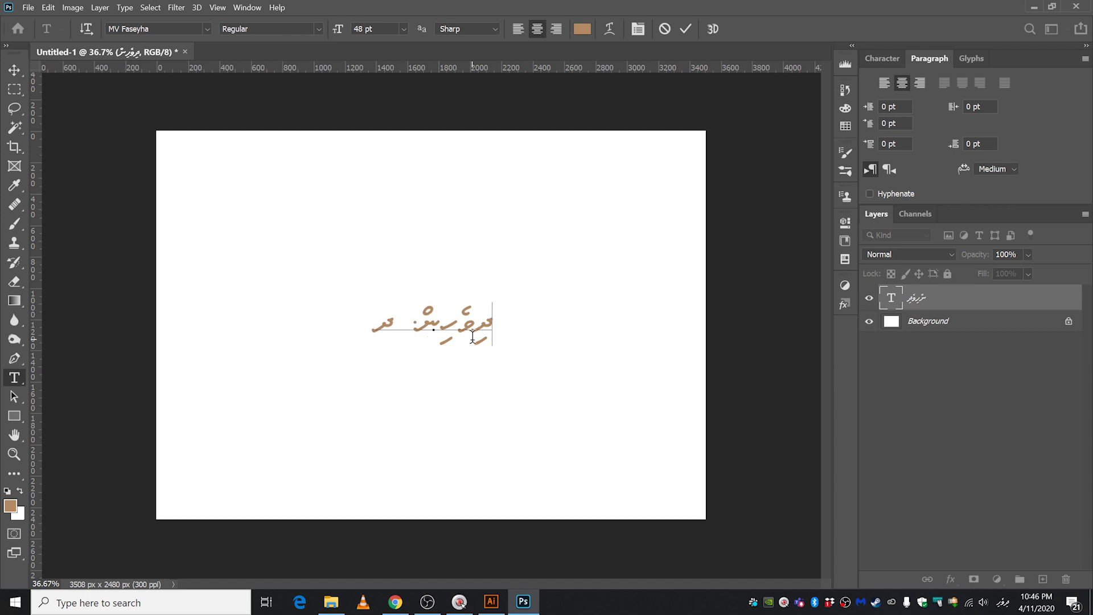
pyautogui.write('ޮ')
pyautogui.press('BackSpace')
pyautogui.press('BackSpace')
pyautogui.press('BackSpace')
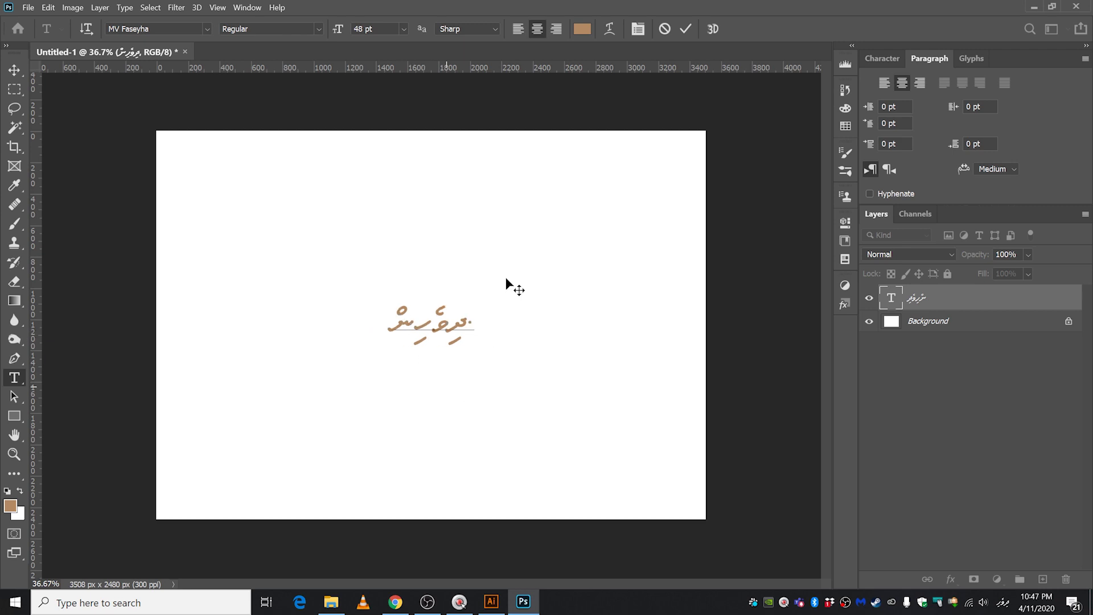
pyautogui.click(15, 69)
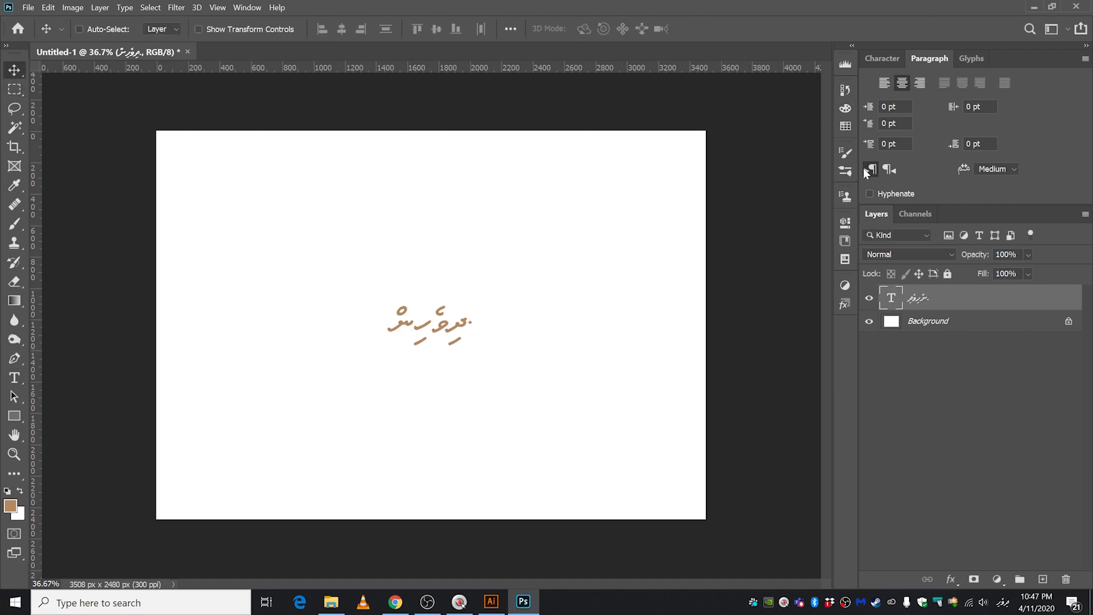
# Turn on Middle Eastern Features from the Paragraph panel menu.
pyautogui.click(884, 170)
pyautogui.click(1085, 59)
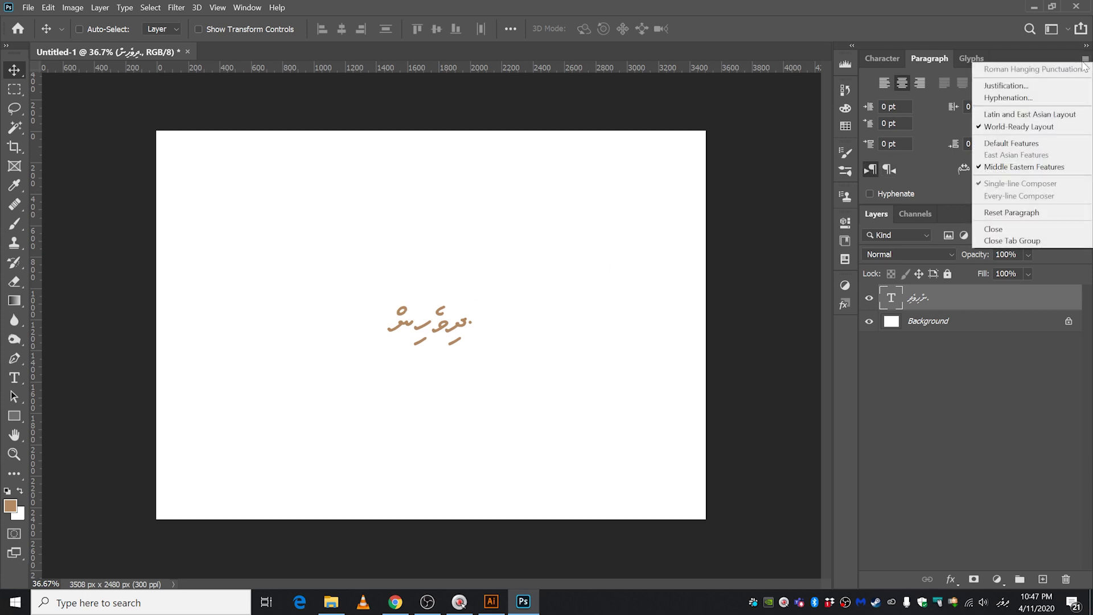
pyautogui.click(1019, 143)
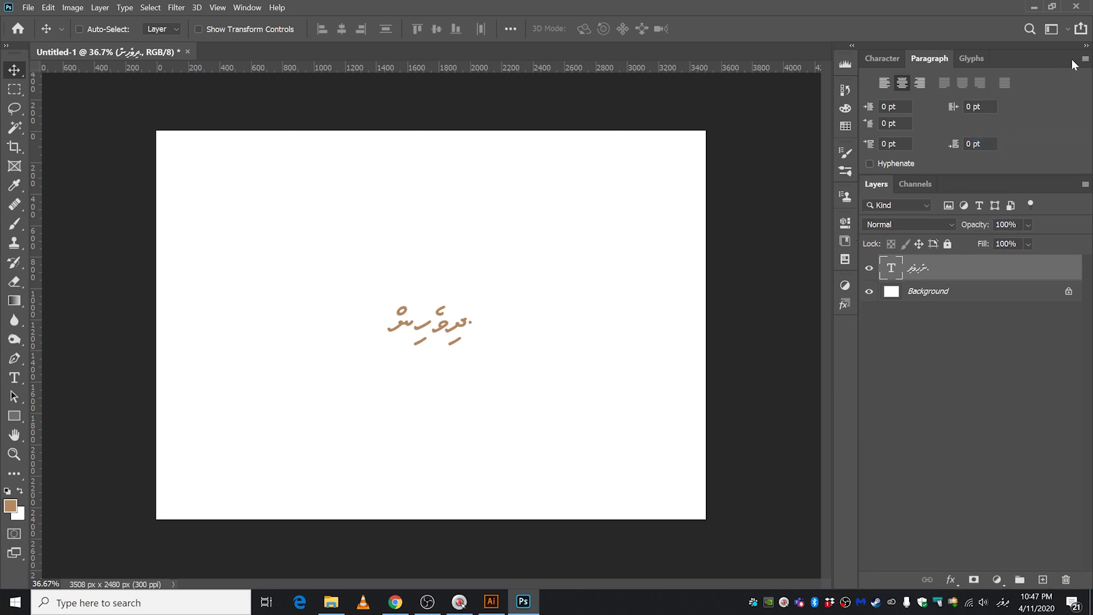
pyautogui.click(1086, 59)
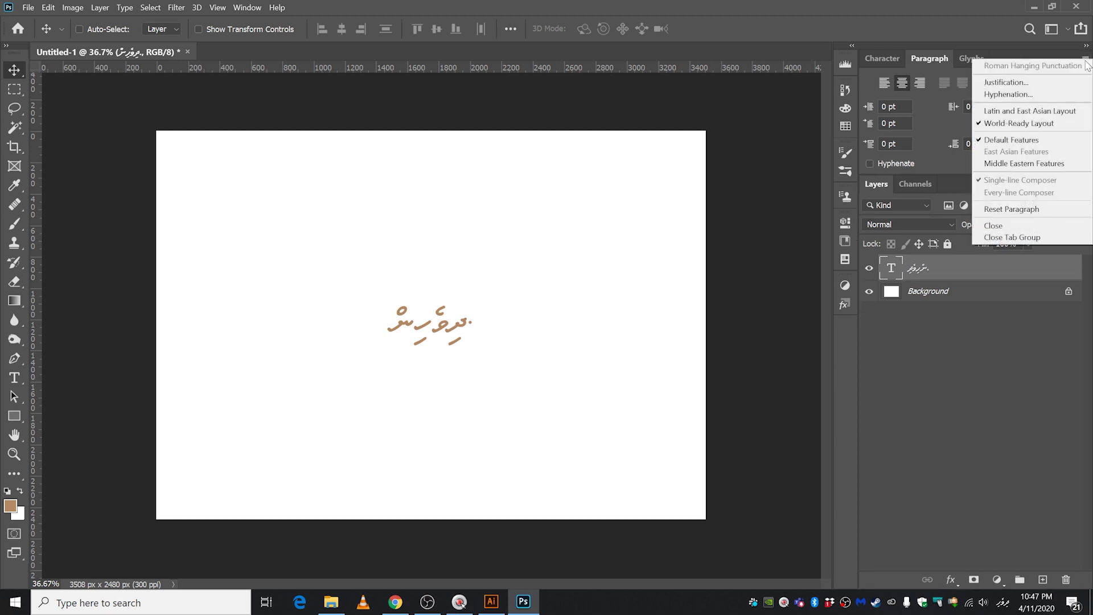
pyautogui.click(1086, 59)
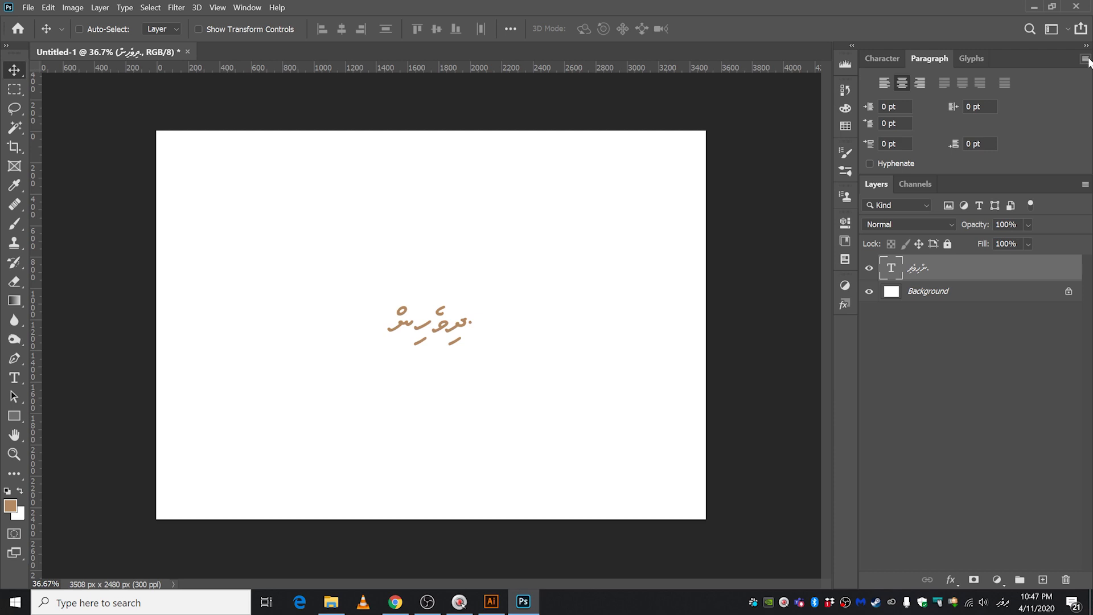
pyautogui.click(1087, 60)
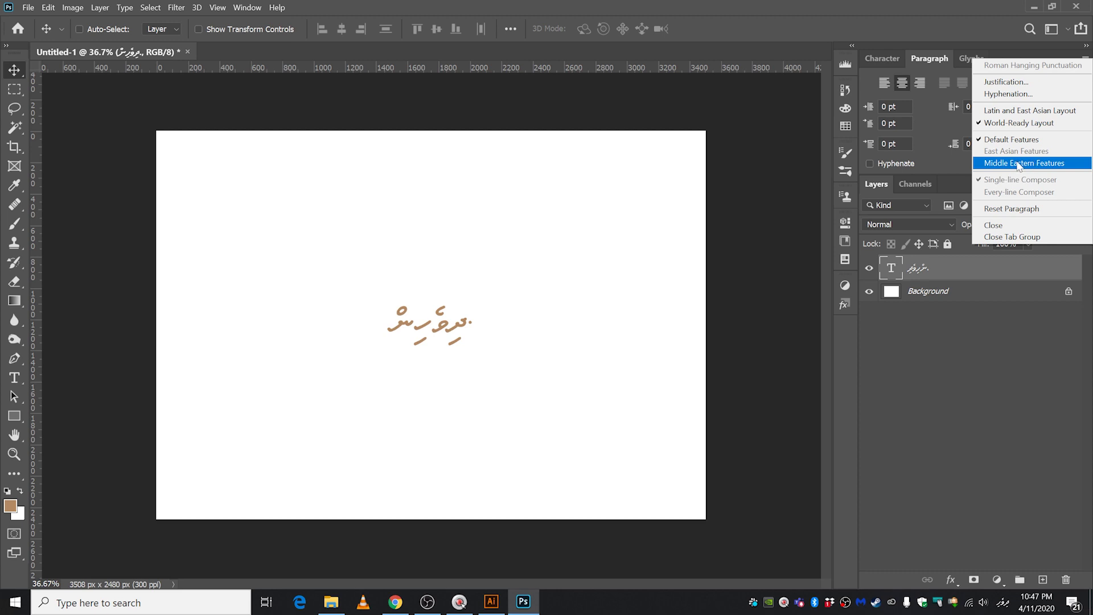
pyautogui.click(1018, 164)
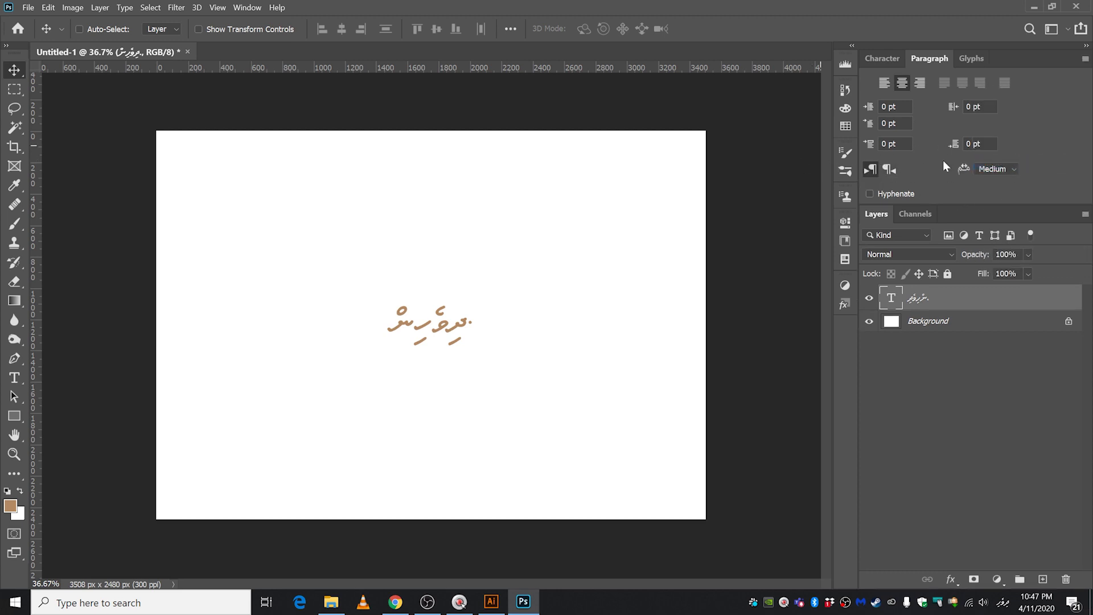
# Set the Thaana paragraph direction to right-to-left, then bring up Illustrator's paragraph menu.
pyautogui.click(870, 170)
pyautogui.click(891, 171)
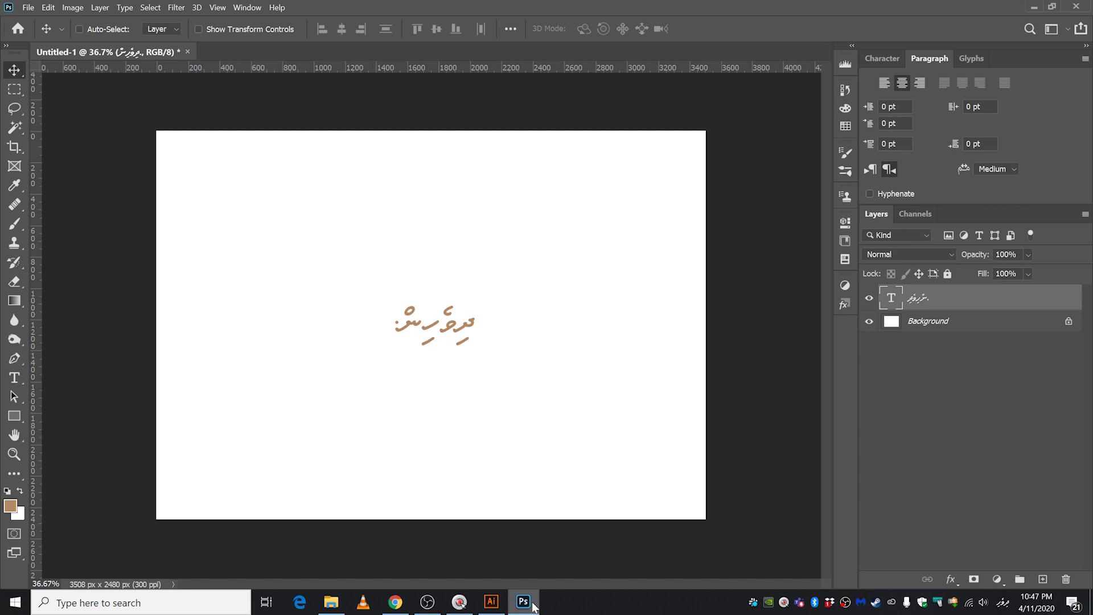
pyautogui.click(491, 601)
pyautogui.click(1084, 186)
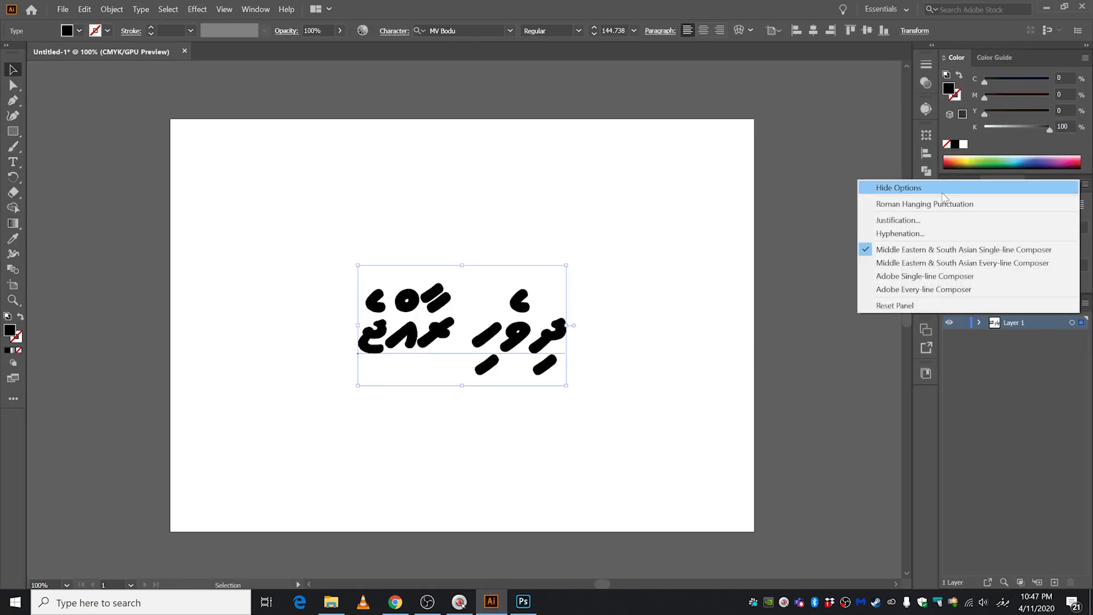
# In Illustrator, Alt-drag a copy of the Thaana text, empty it, and place it beside the original.
pyautogui.click(613, 330)
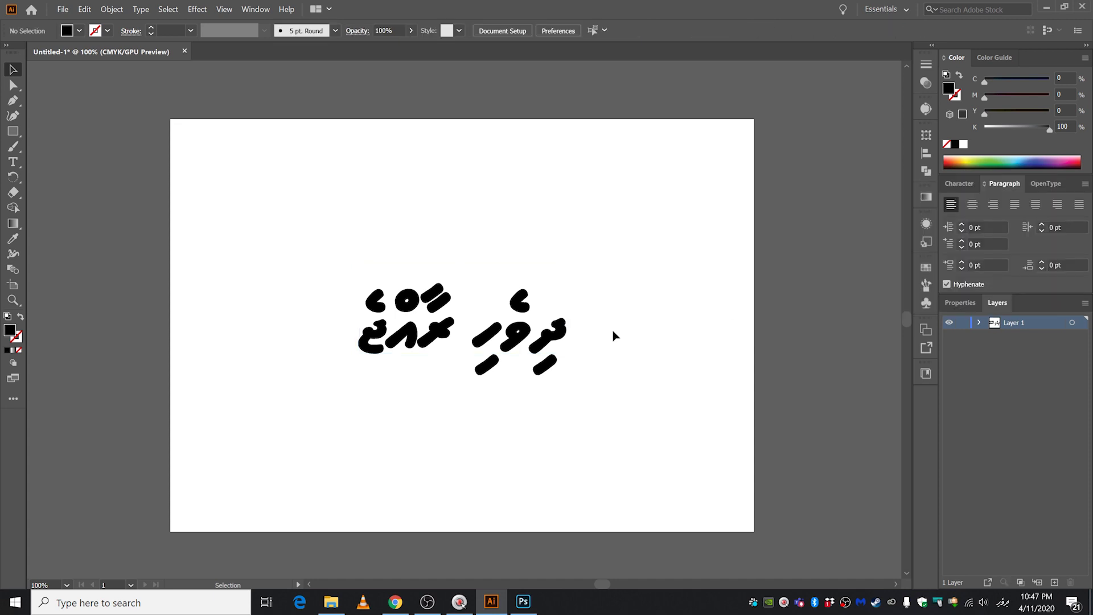
pyautogui.click(441, 339)
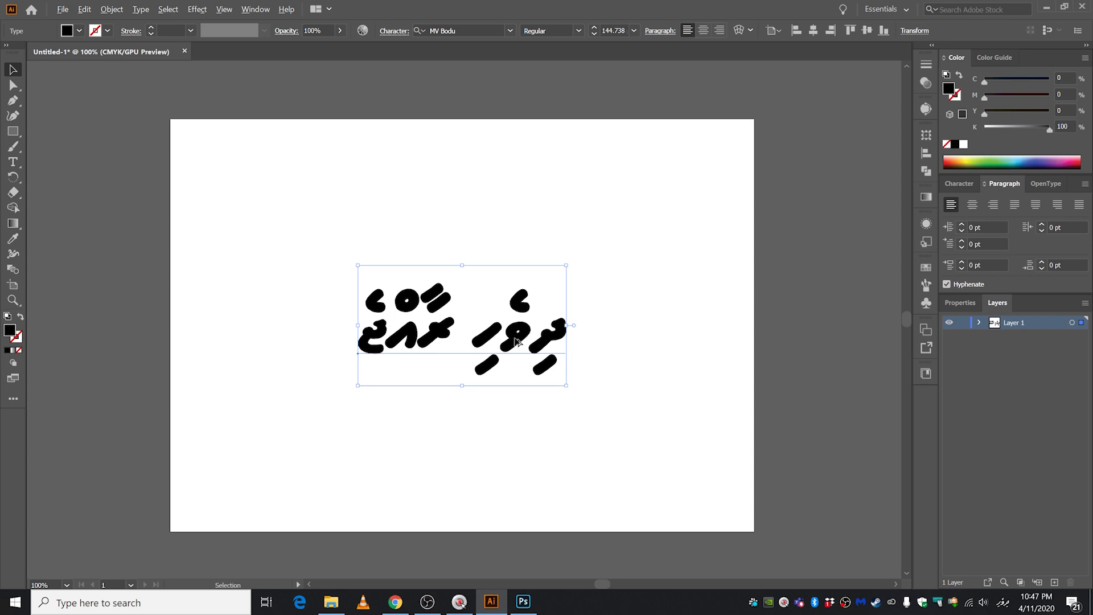
pyautogui.moveTo(513, 342); pyautogui.dragTo(295, 344)
pyautogui.doubleClick(295, 343)
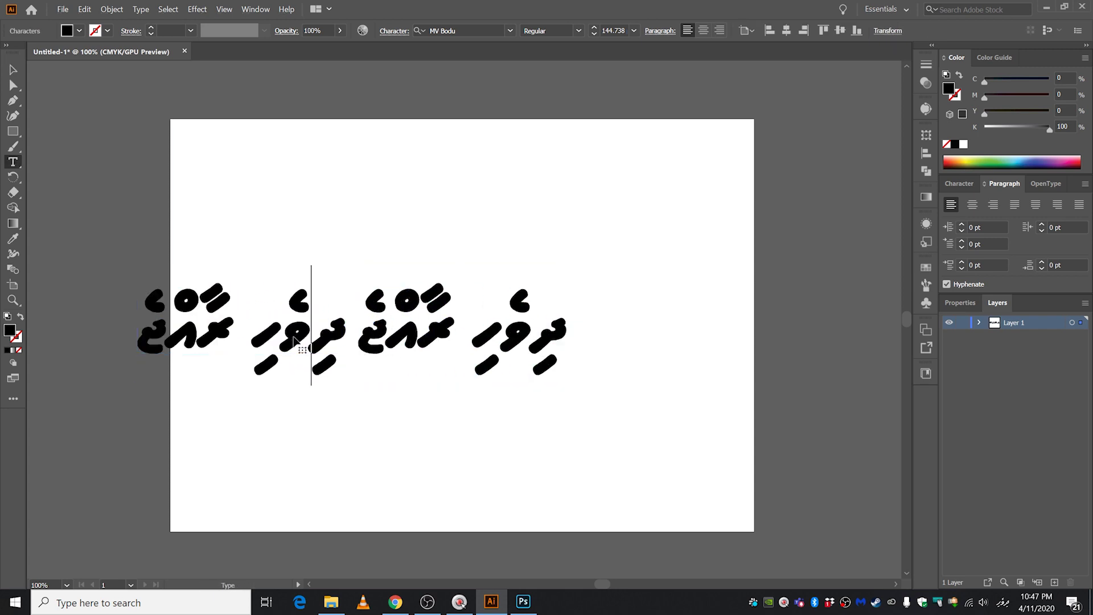
pyautogui.hotkey('ctrl', 'a')
pyautogui.press('BackSpace')
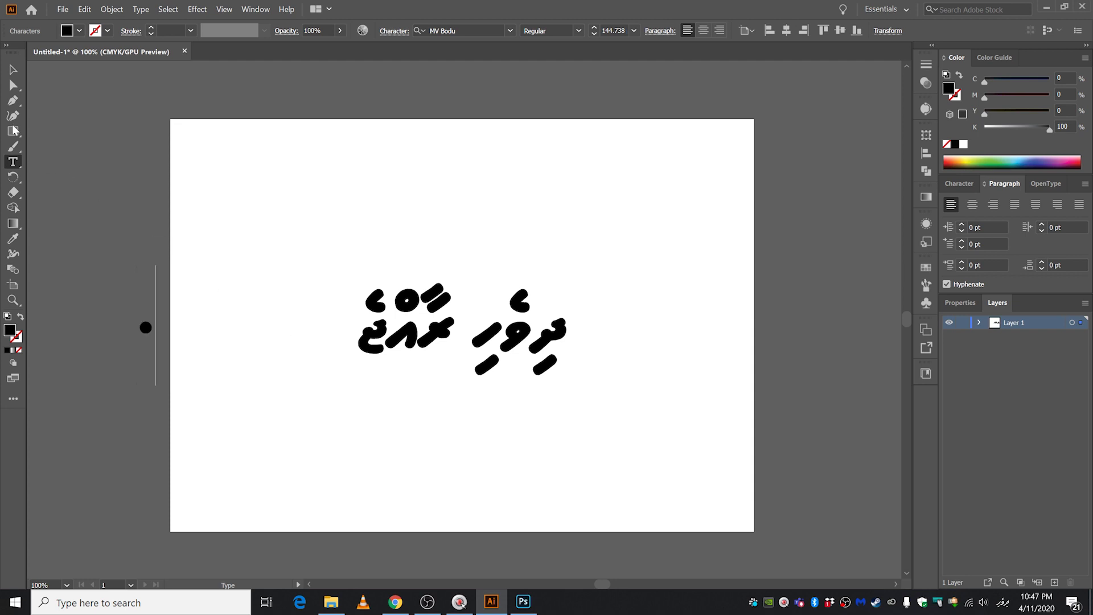
pyautogui.click(13, 69)
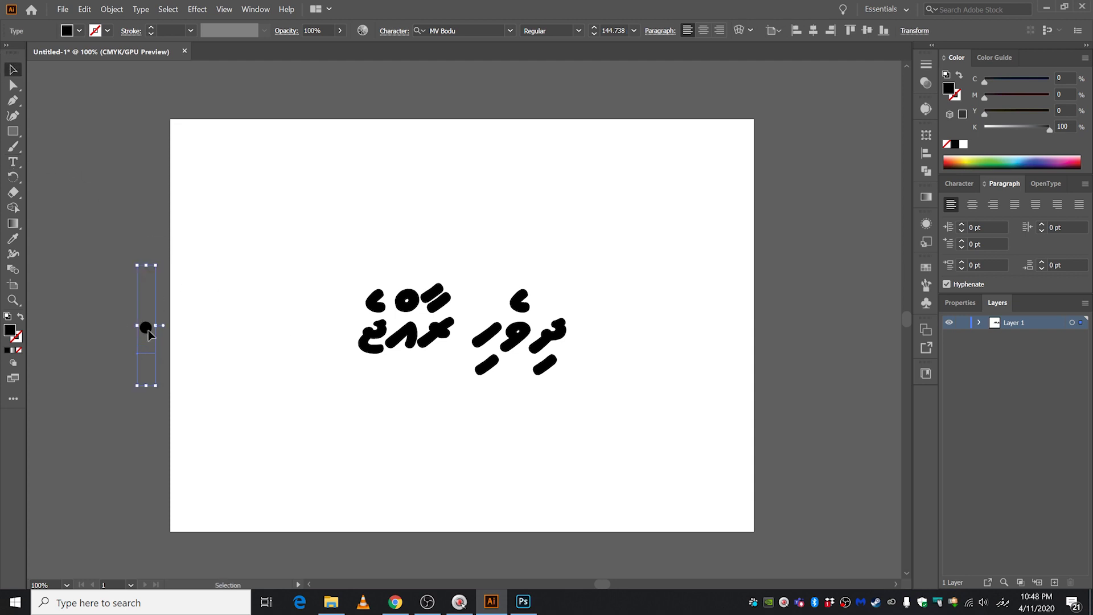
pyautogui.moveTo(147, 328); pyautogui.dragTo(345, 337)
# Deselect everything in Illustrator and return to Photoshop.
pyautogui.click(483, 298)
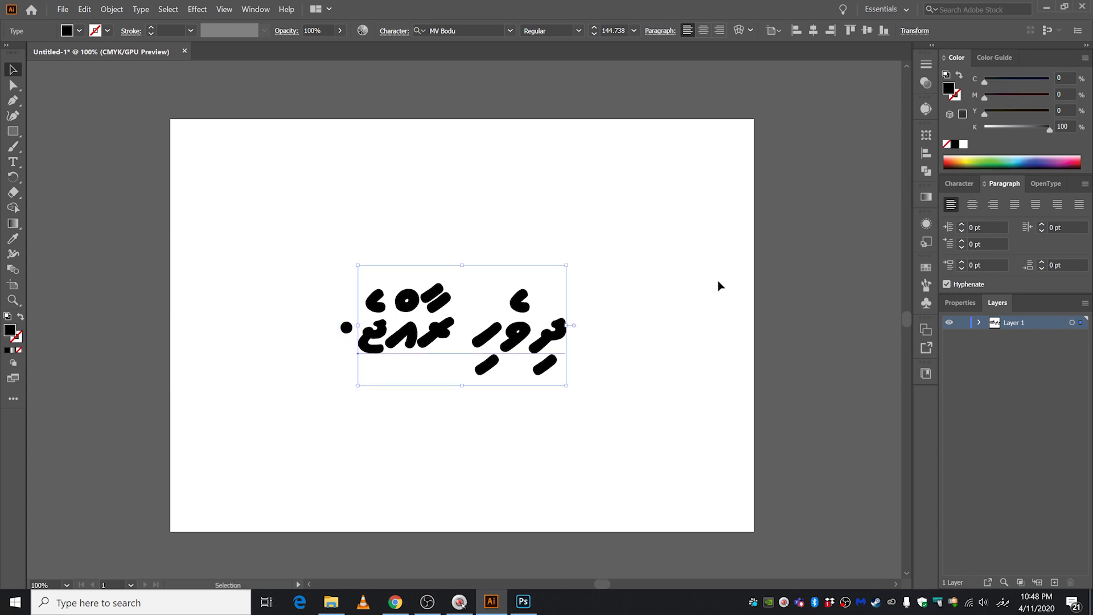
pyautogui.click(696, 280)
pyautogui.hotkey('alt', 'Tab')
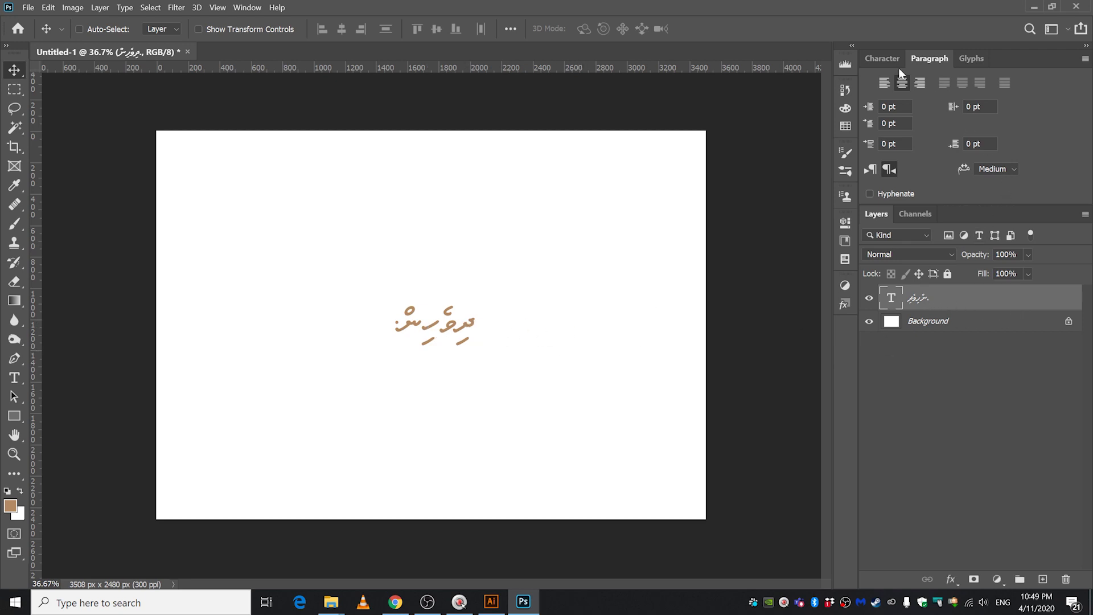
# In the Character panel, choose the MV Bodu font and enter a 100 pt size.
pyautogui.click(882, 59)
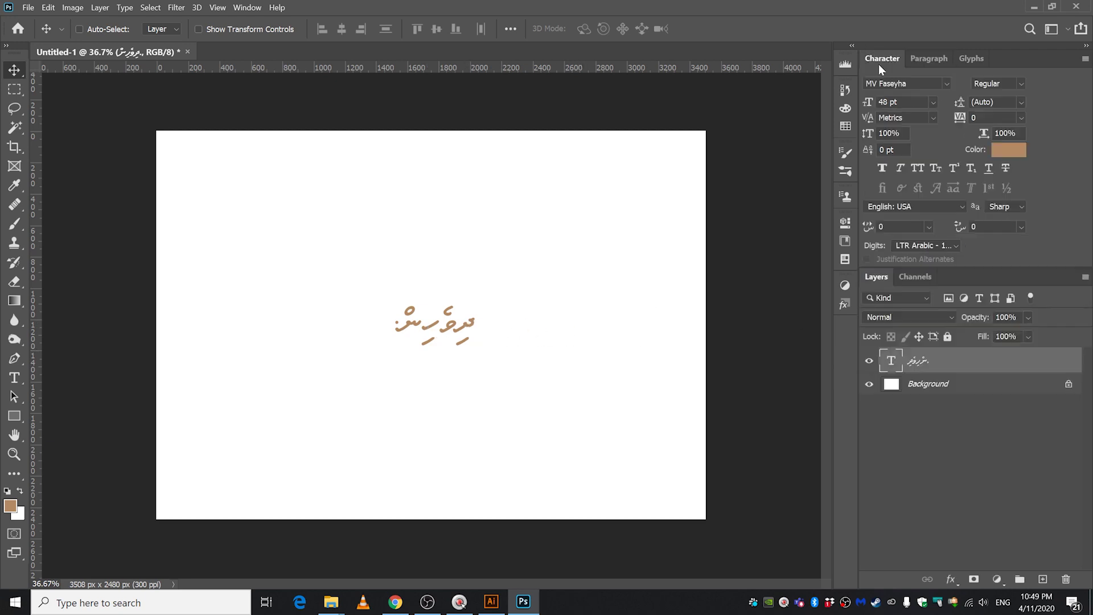
pyautogui.click(948, 83)
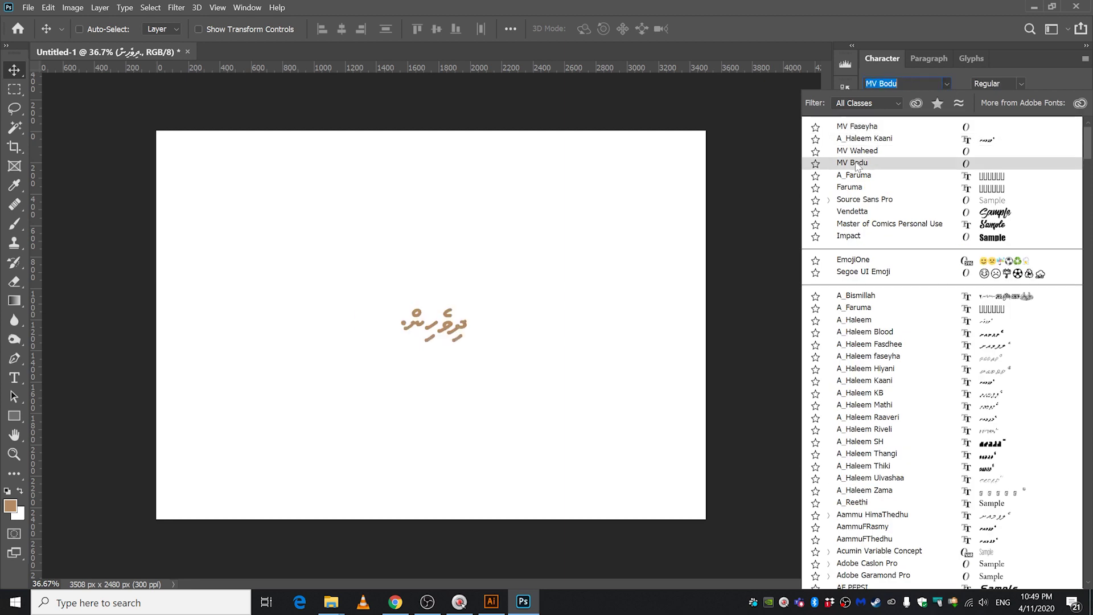
pyautogui.click(853, 162)
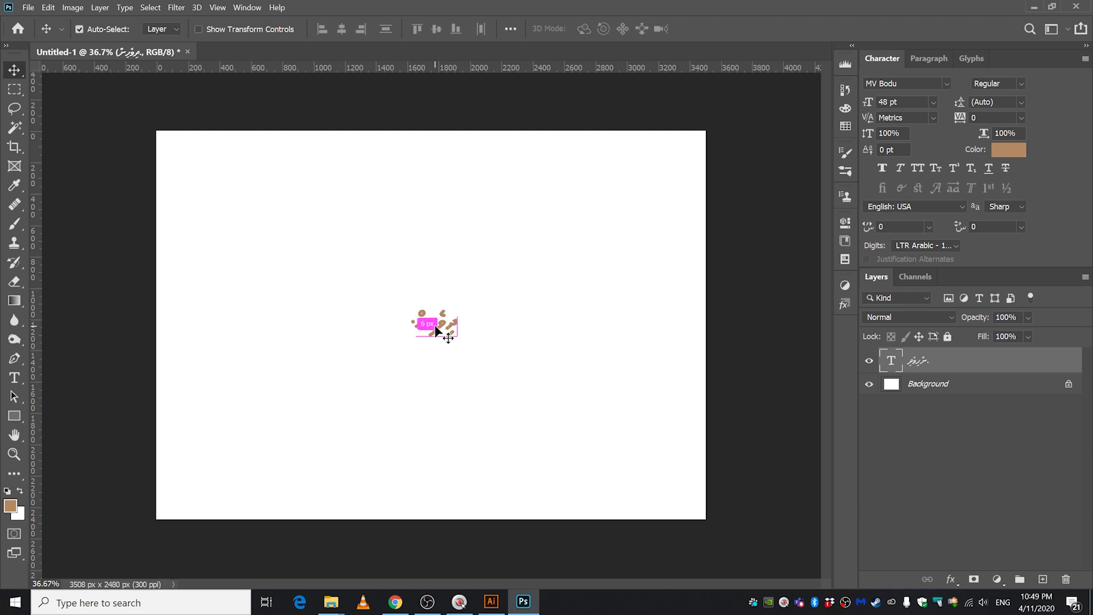
pyautogui.hotkey('ctrl', 't')
pyautogui.press('Return')
pyautogui.click(932, 102)
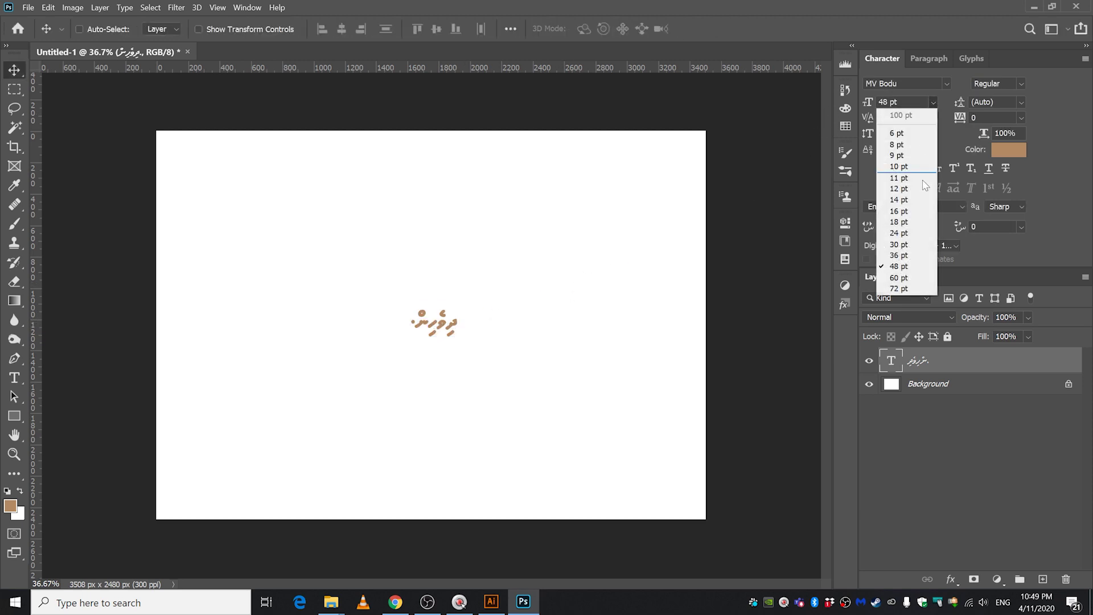
pyautogui.click(907, 287)
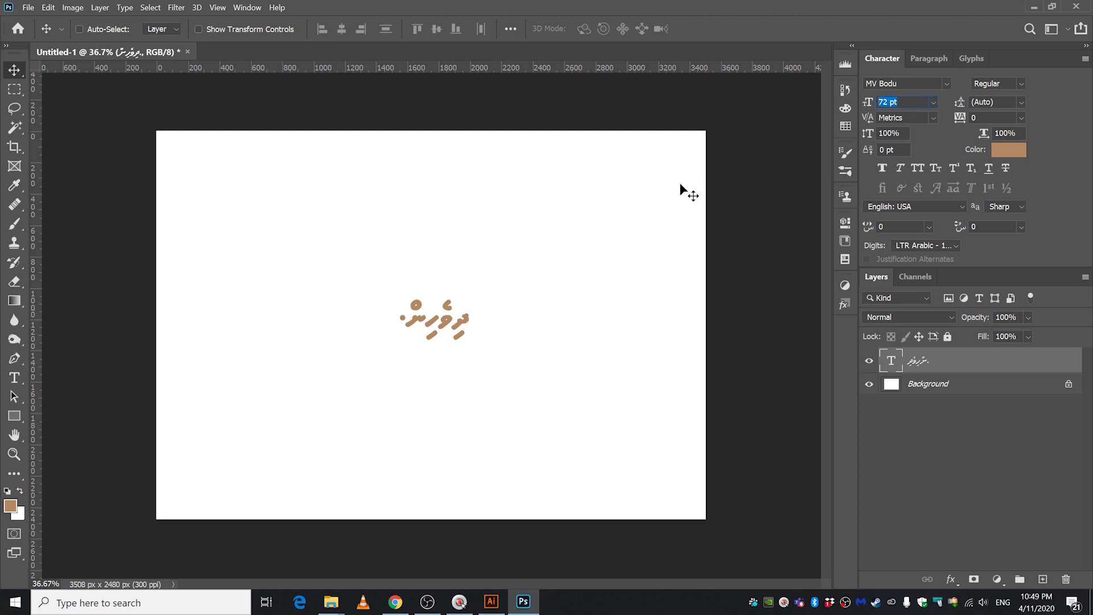
pyautogui.write('100')
pyautogui.press('Return')
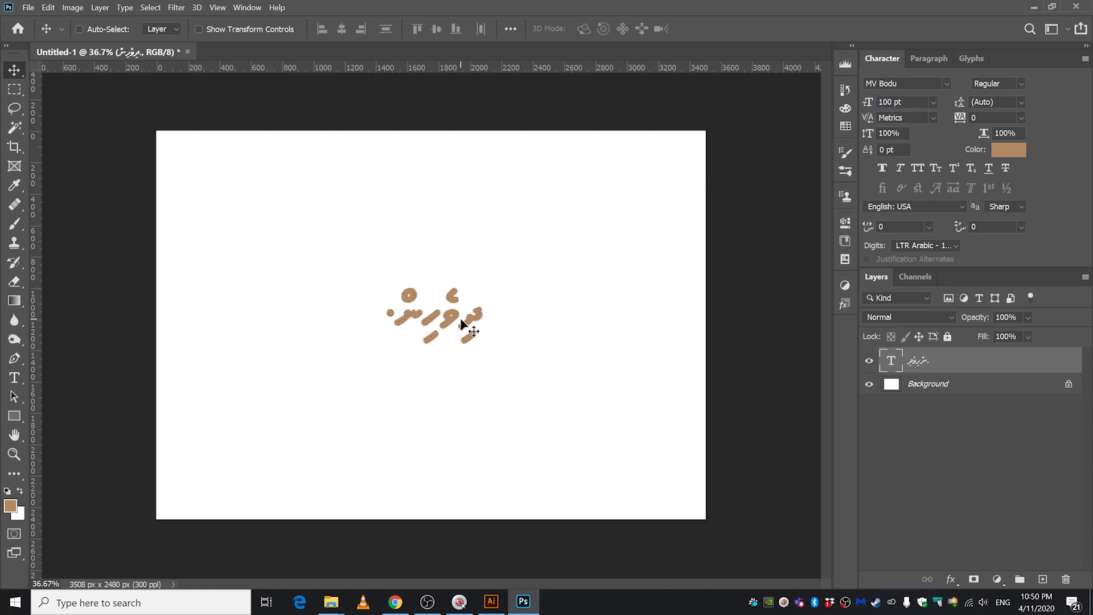
# Free-transform the Thaana word to about 162% and nudge it slightly left near the centre.
pyautogui.hotkey('ctrl', 't')
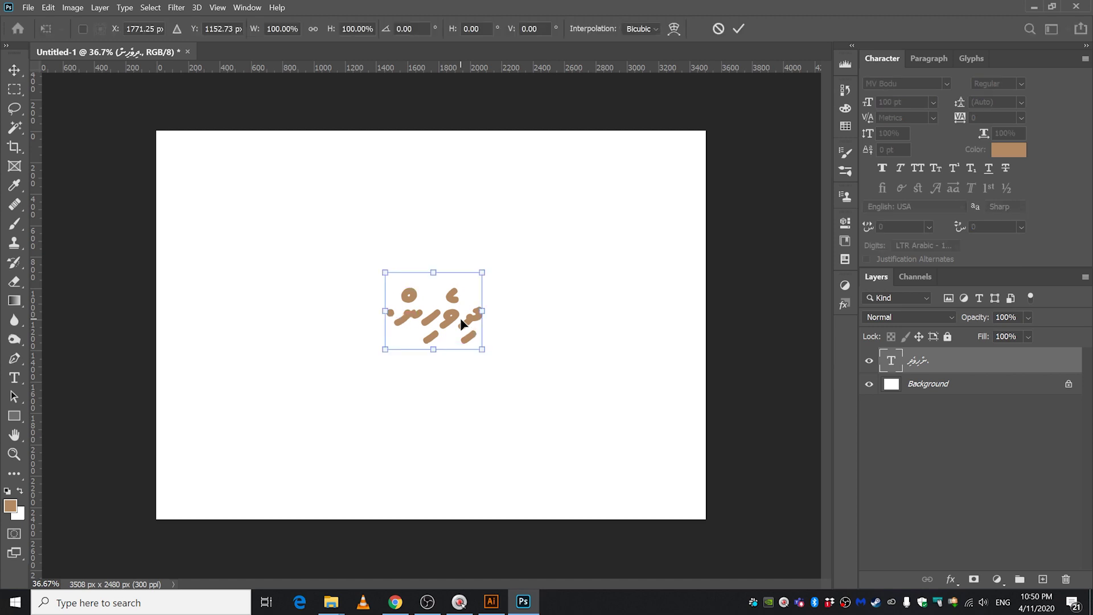
pyautogui.moveTo(482, 349); pyautogui.dragTo(536, 393)
pyautogui.moveTo(385, 272); pyautogui.dragTo(371, 262)
pyautogui.moveTo(480, 342); pyautogui.dragTo(456, 336)
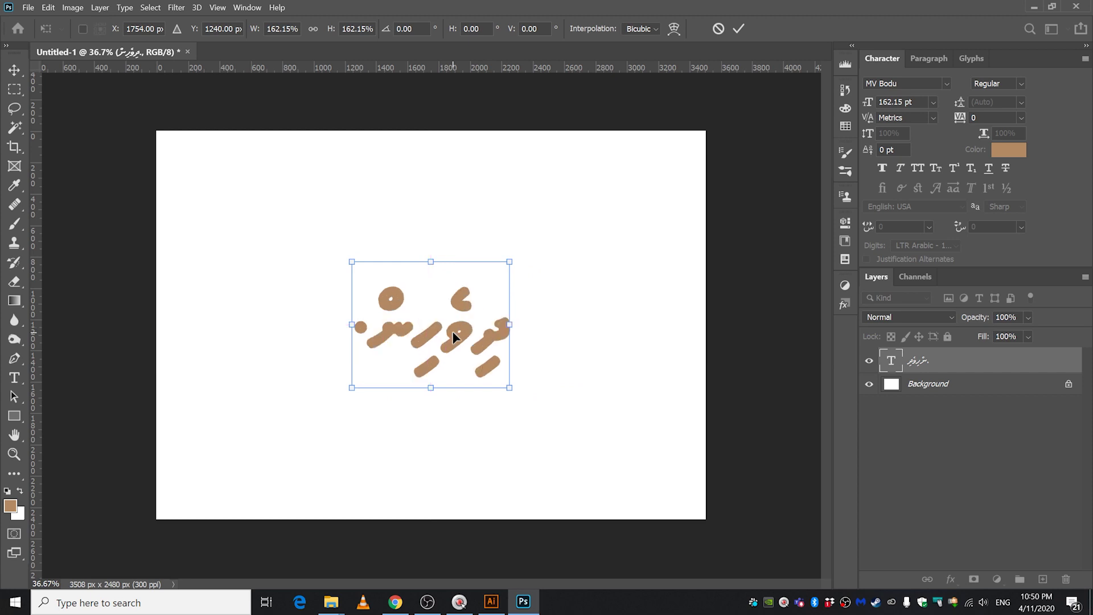
pyautogui.press('Return')
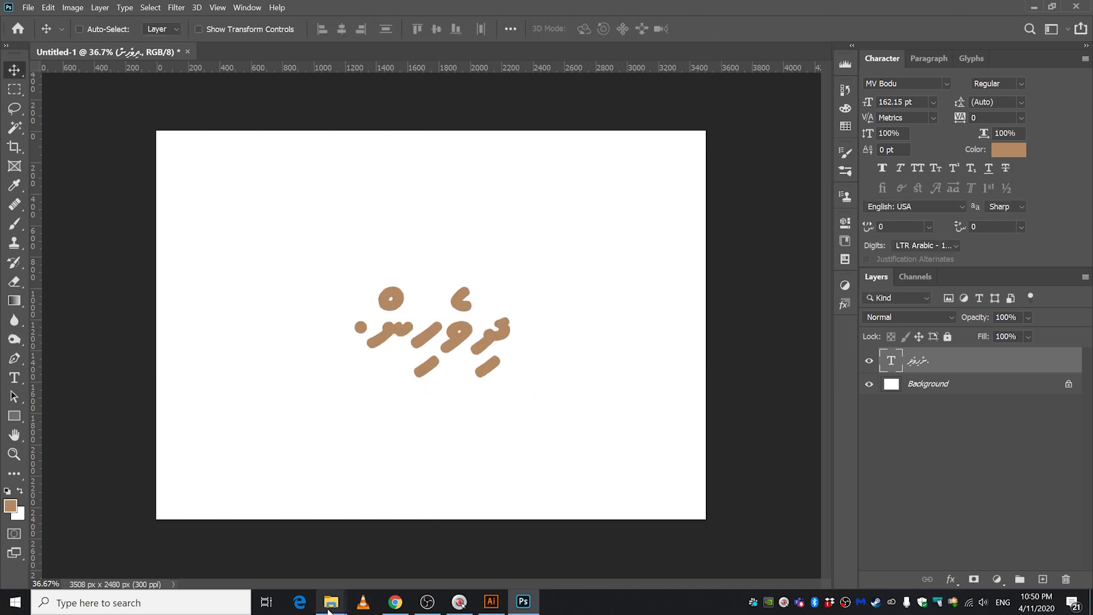
# Drag the Maldives flag photo in from the Desktop folder, scale it to about 126%, and position it over the text.
pyautogui.moveTo(331, 602)
pyautogui.click(383, 564)
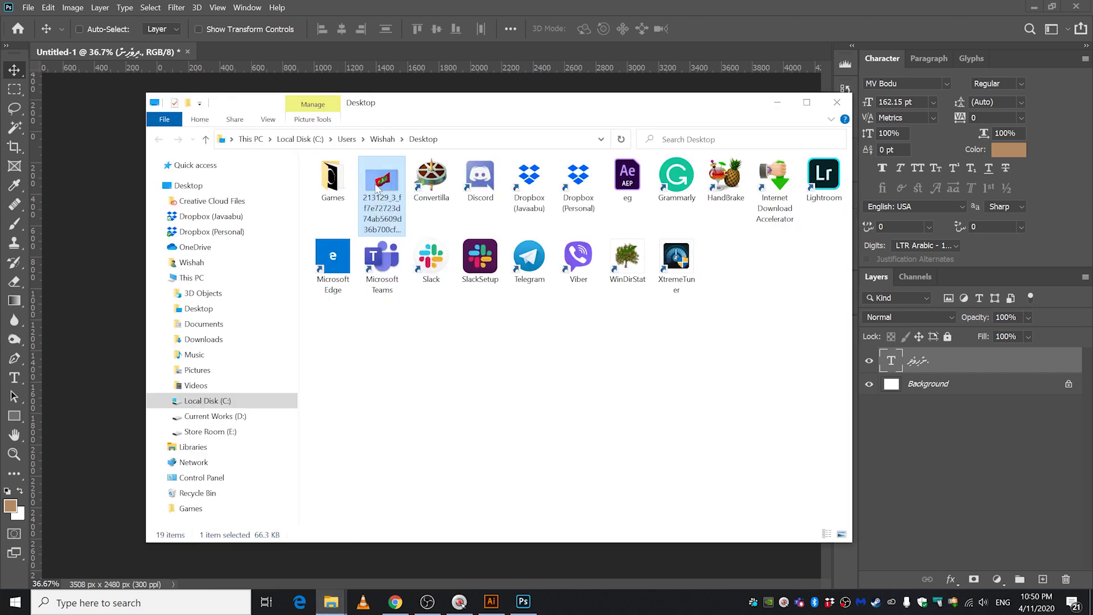
pyautogui.click(112, 320)
pyautogui.moveTo(110, 317); pyautogui.dragTo(462, 369)
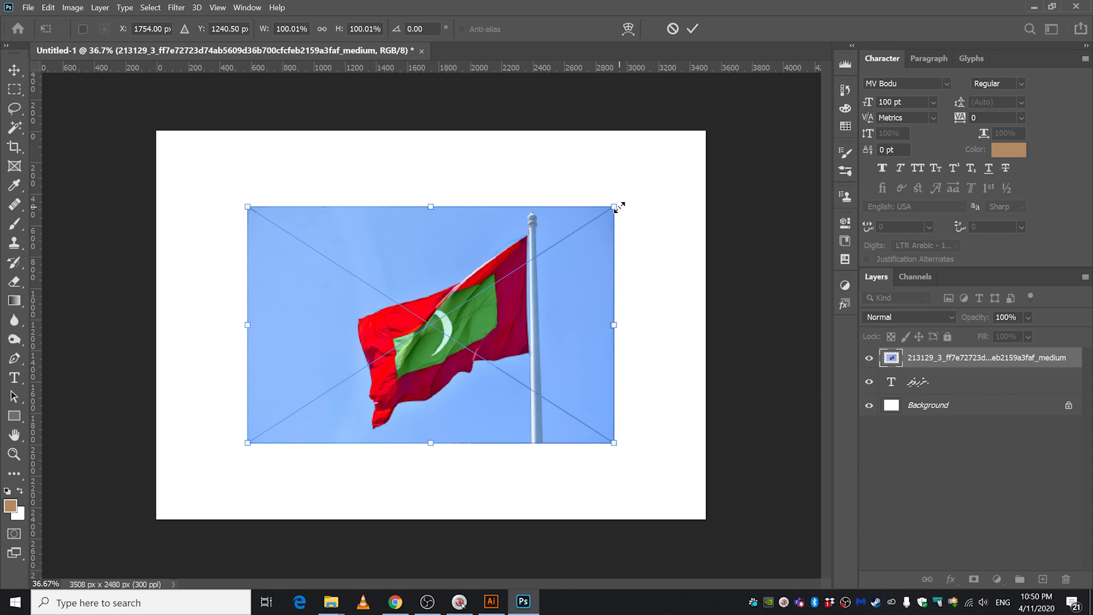
pyautogui.moveTo(615, 203); pyautogui.dragTo(662, 177)
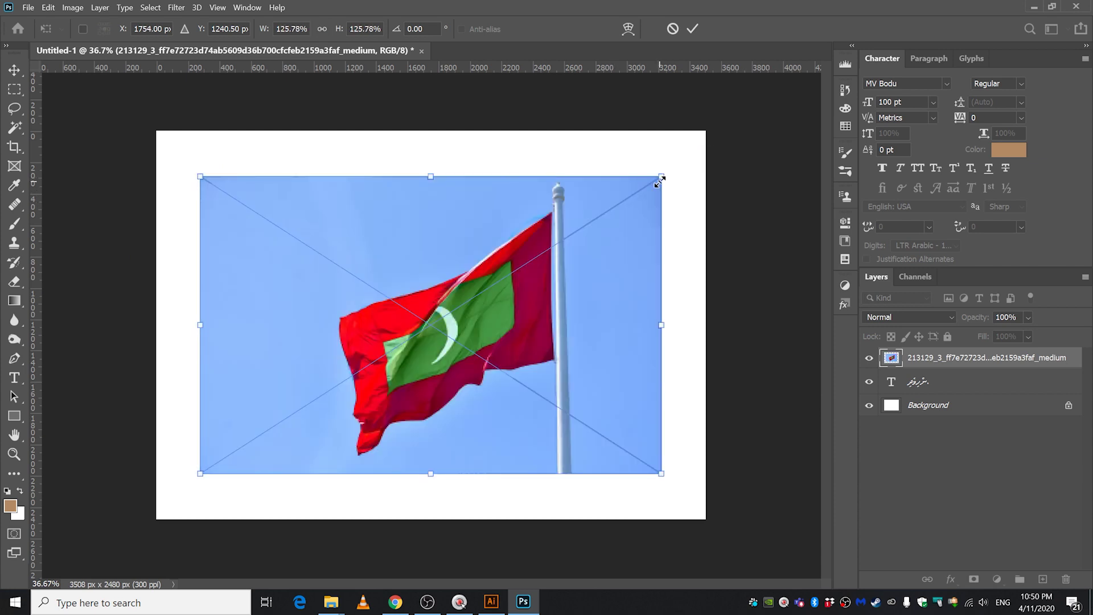
pyautogui.press('Return')
pyautogui.moveTo(493, 369)
pyautogui.mouseDown()
pyautogui.moveTo(470, 346)
pyautogui.moveTo(477, 358)
pyautogui.mouseUp()
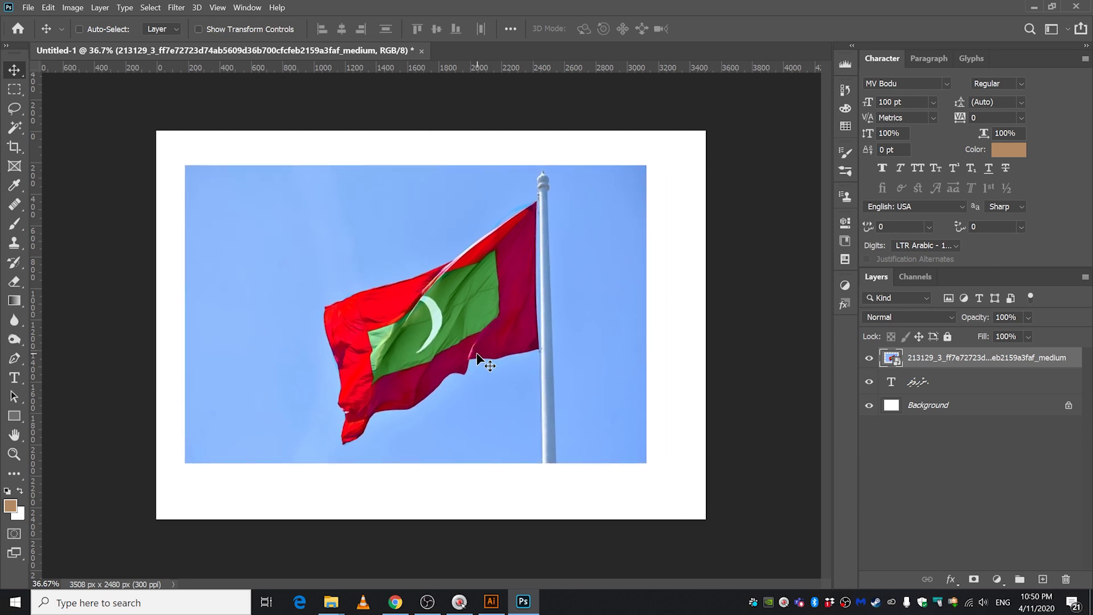
# Alt-click between the flag and text layers to clip the flag to the Thaana text.
pyautogui.click(911, 385)
pyautogui.click(930, 364)
pyautogui.click(921, 384)
pyautogui.click(924, 364)
pyautogui.moveTo(926, 363); pyautogui.dragTo(927, 365)
pyautogui.keyDown('alt'); pyautogui.click(927, 364); pyautogui.keyUp('alt')
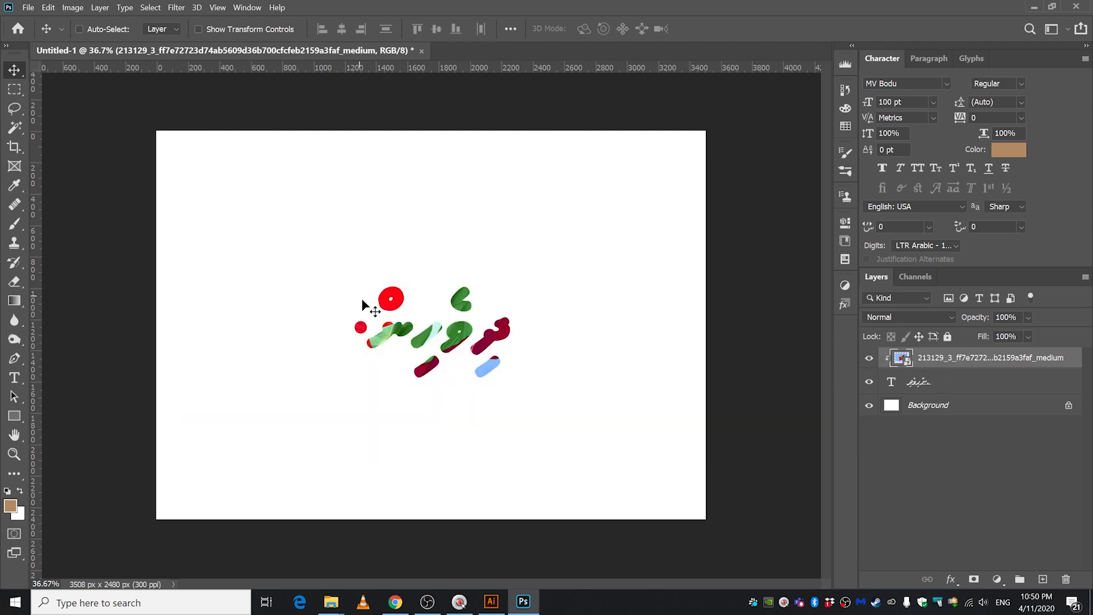
# Scale the clipped flag photo to about 166.64%, shift it up-right behind the letters, and commit.
pyautogui.moveTo(449, 338); pyautogui.dragTo(446, 367)
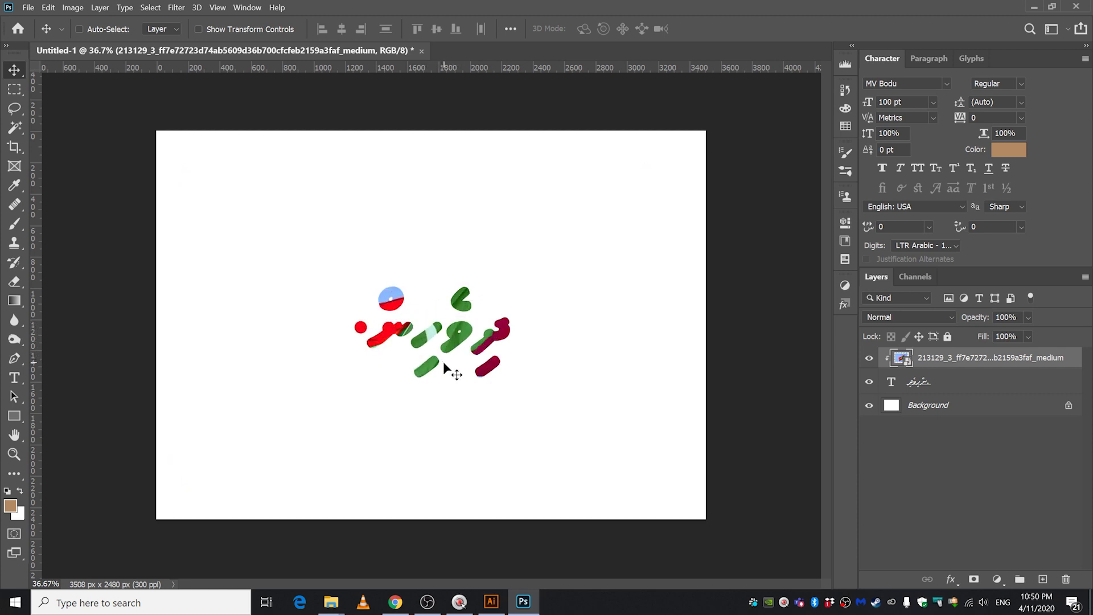
pyautogui.hotkey('ctrl', 't')
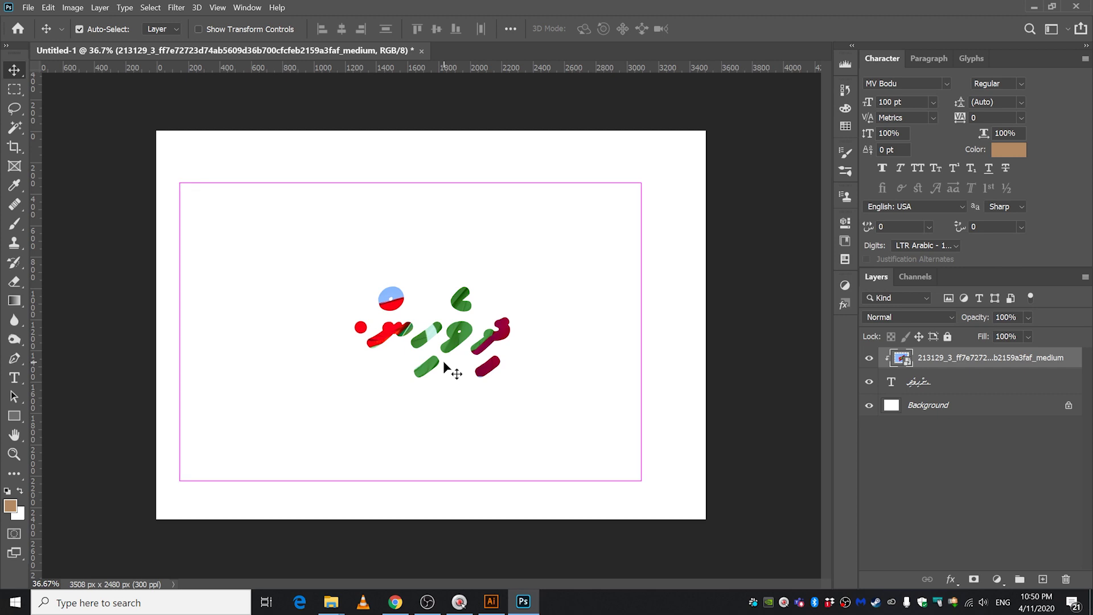
pyautogui.moveTo(641, 183); pyautogui.dragTo(736, 121)
pyautogui.moveTo(177, 478); pyautogui.dragTo(132, 528)
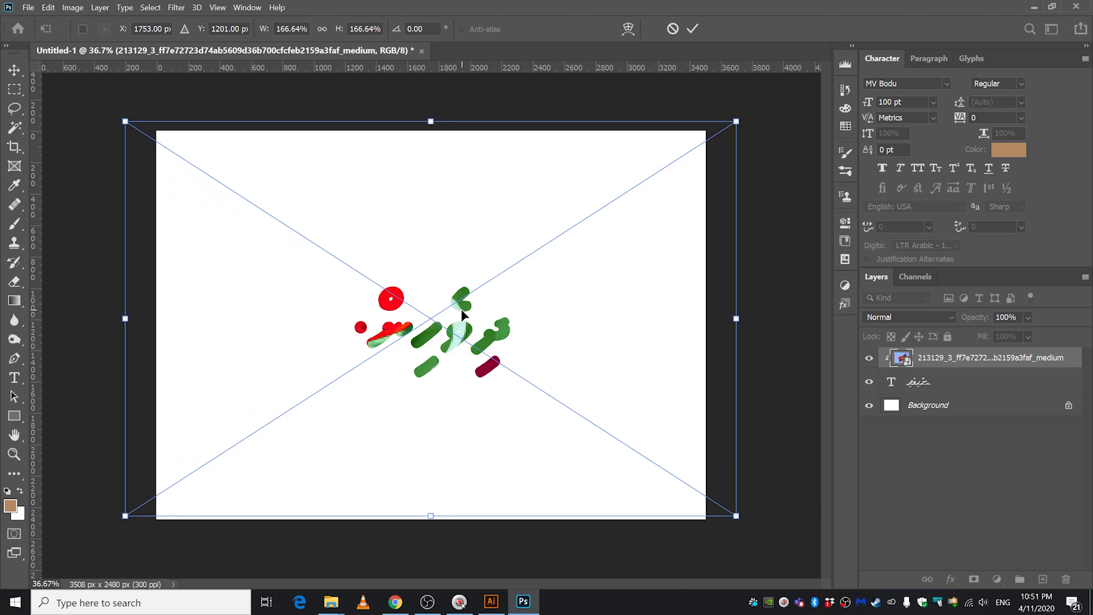
pyautogui.moveTo(460, 324)
pyautogui.mouseDown()
pyautogui.moveTo(472, 281)
pyautogui.moveTo(464, 317)
pyautogui.mouseUp()
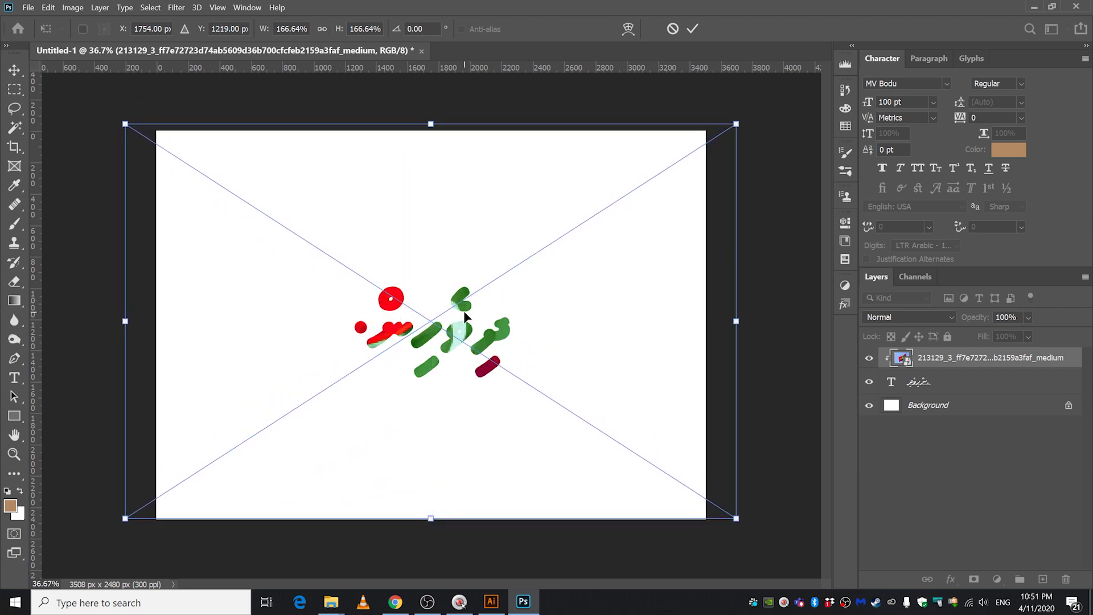
pyautogui.press('Return')
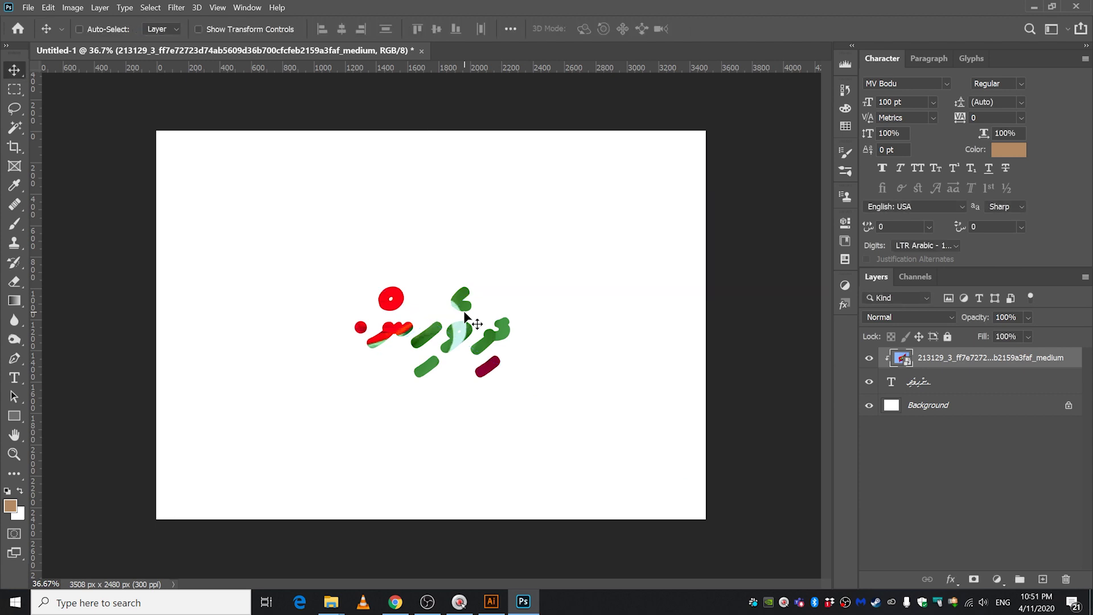
pyautogui.click(934, 381)
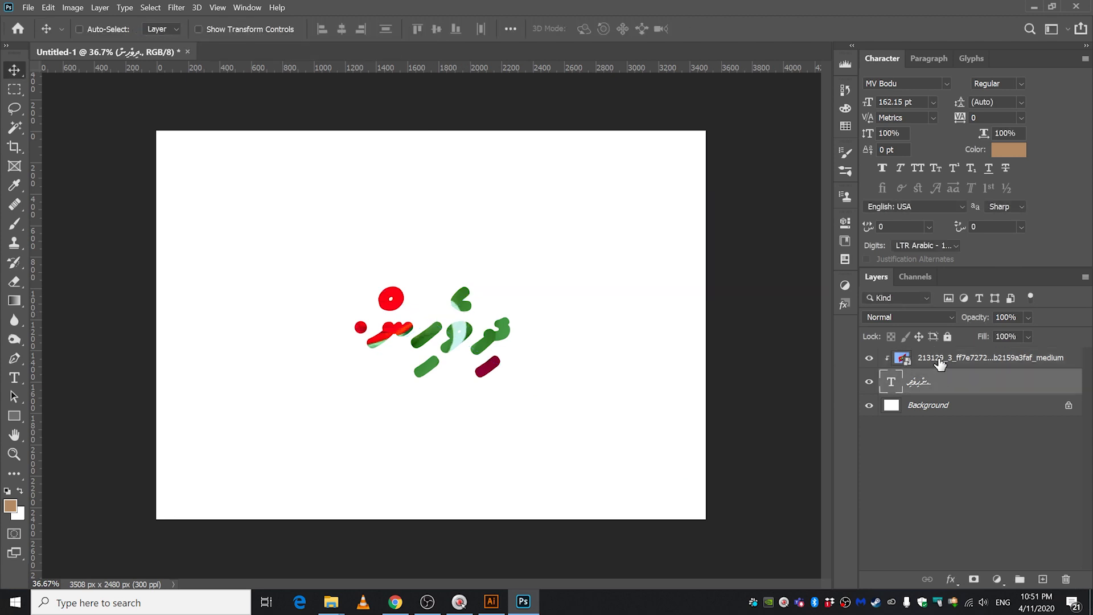
# Move the Thaana text and flag photo layers up 43 px together.
pyautogui.keyDown('shift'); pyautogui.click(939, 365); pyautogui.keyUp('shift')
pyautogui.moveTo(414, 362); pyautogui.dragTo(413, 354)
pyautogui.click(934, 380)
# Add a new Layer 1 above the Background and pick the Basics black-to-white gradient.
pyautogui.click(938, 408)
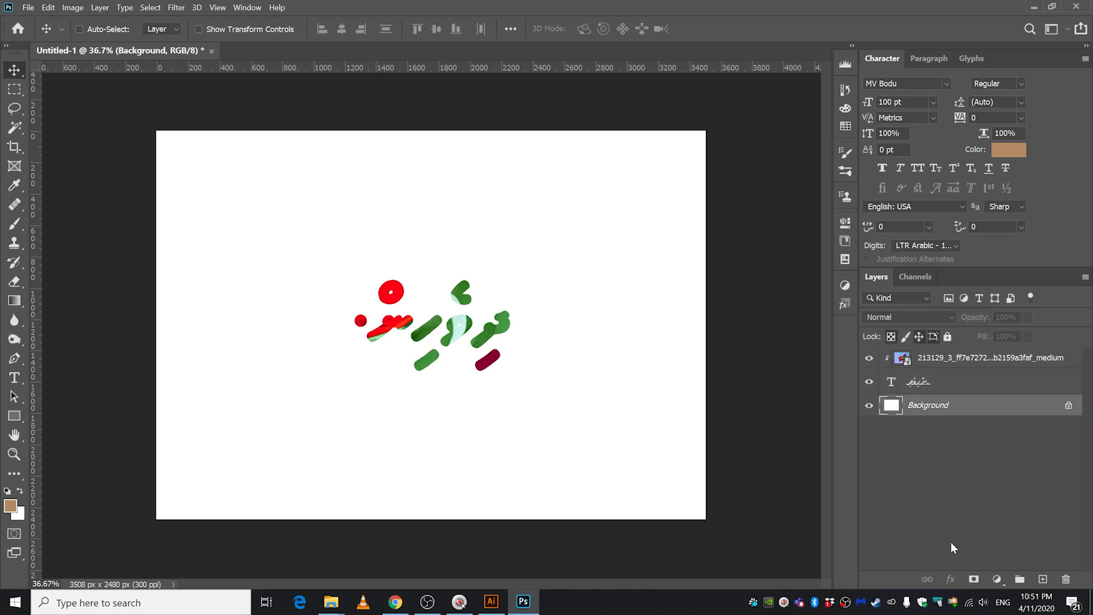
pyautogui.click(1043, 579)
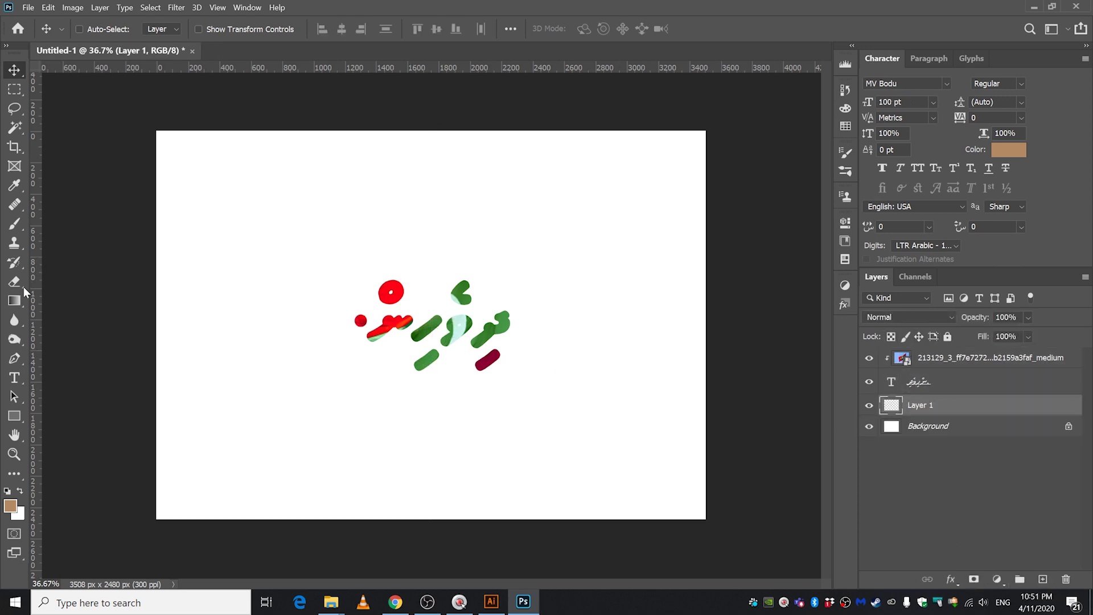
pyautogui.click(15, 302)
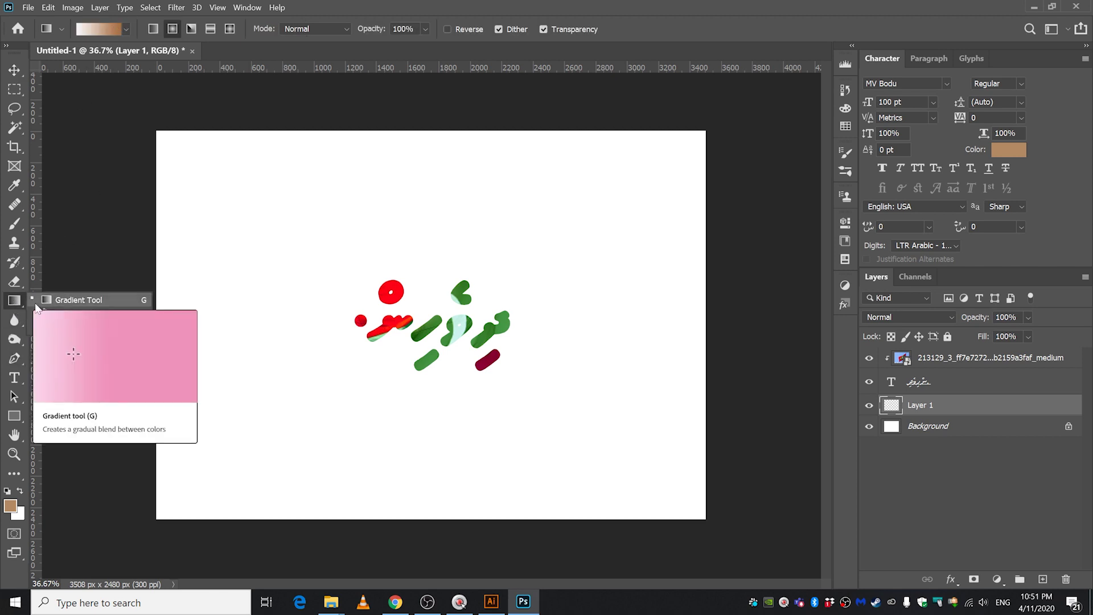
pyautogui.click(105, 29)
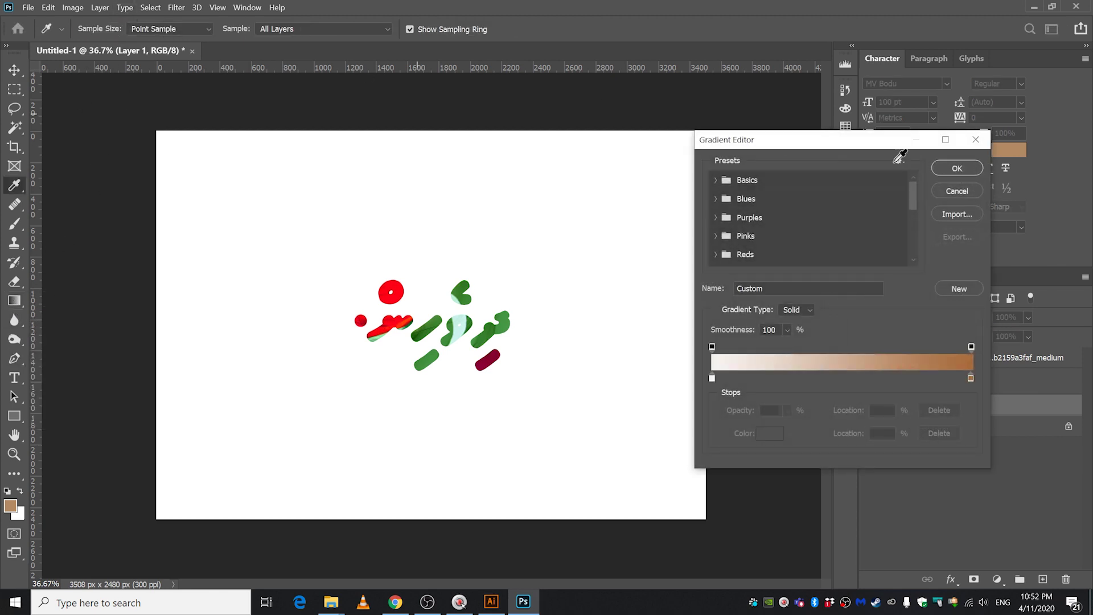
pyautogui.click(956, 194)
pyautogui.click(122, 30)
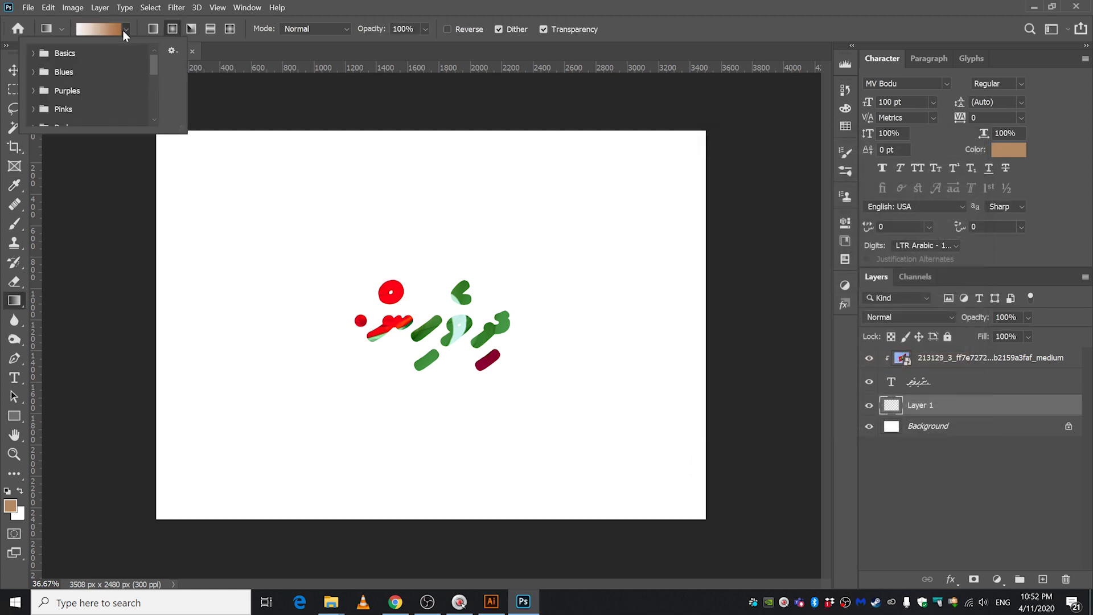
pyautogui.moveTo(153, 60)
pyautogui.mouseDown()
pyautogui.moveTo(150, 74)
pyautogui.moveTo(149, 56)
pyautogui.mouseUp()
pyautogui.click(32, 53)
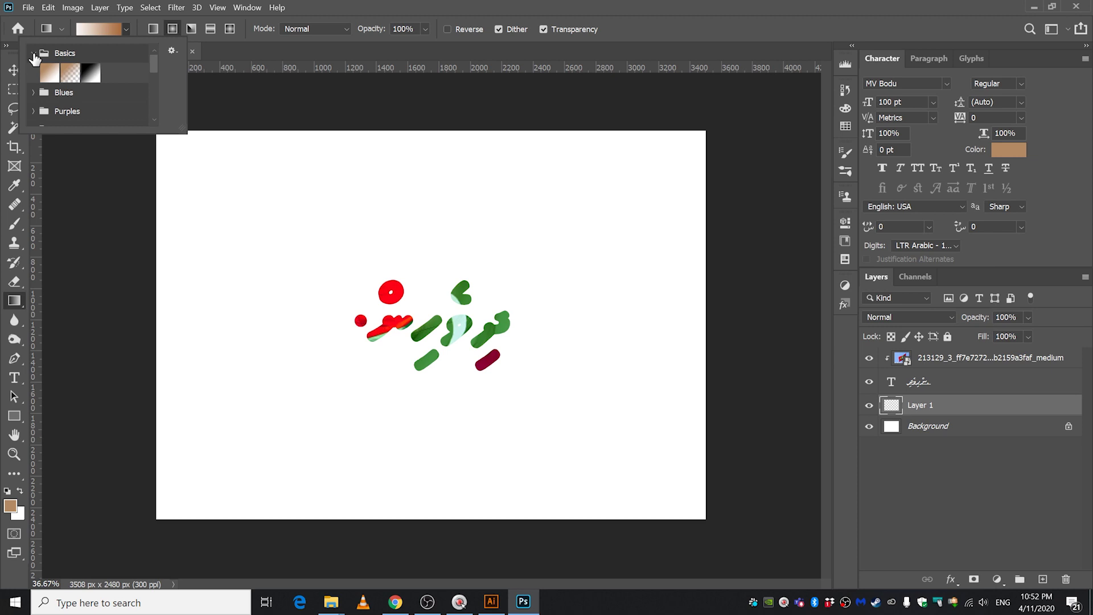
pyautogui.click(93, 74)
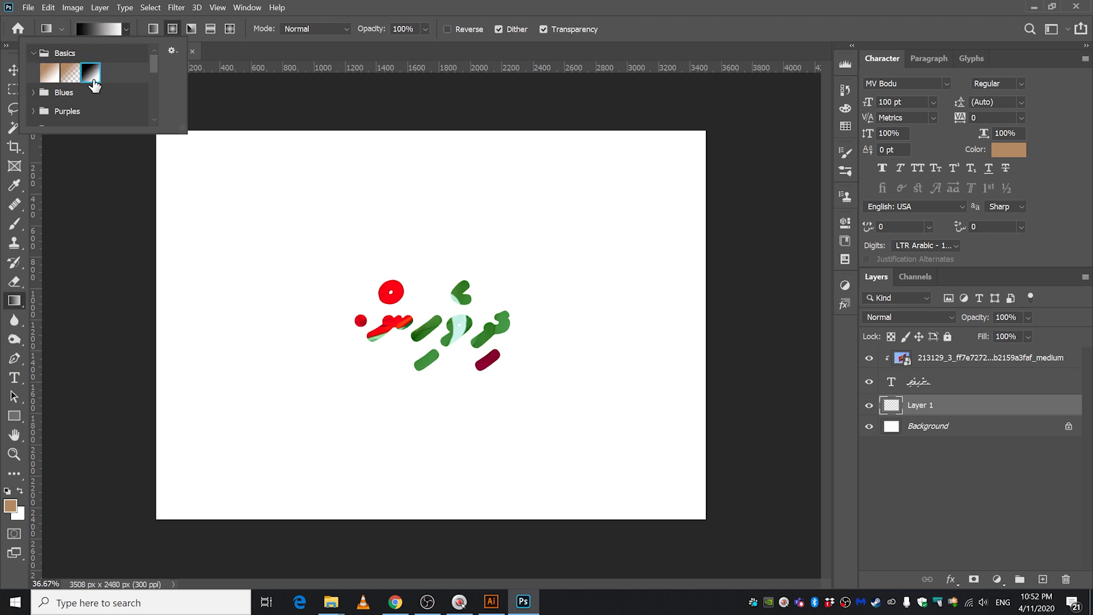
pyautogui.click(404, 86)
# Fill Layer 1 with a reversed, white-centred radial gradient drawn from the canvas centre.
pyautogui.scroll(-3, 440, 317)
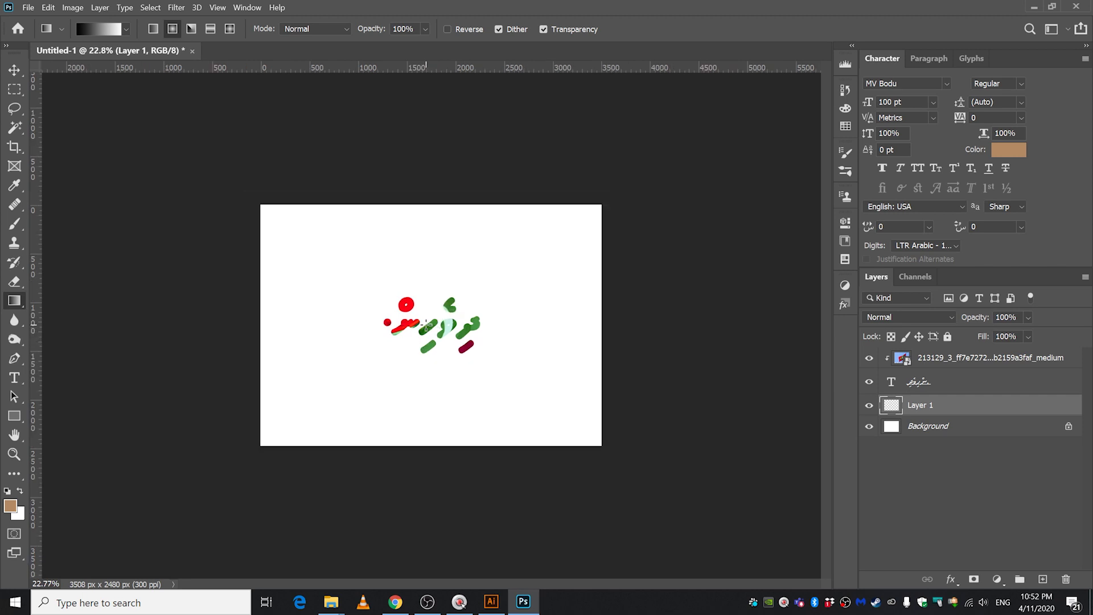
pyautogui.moveTo(425, 323); pyautogui.dragTo(191, 447)
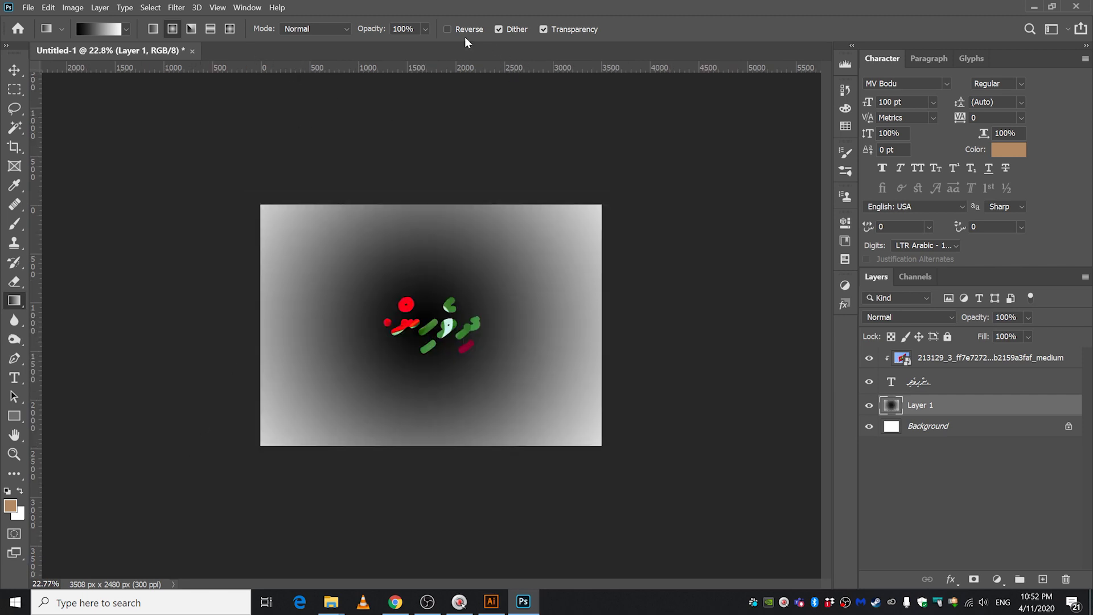
pyautogui.hotkey('ctrl', 'z')
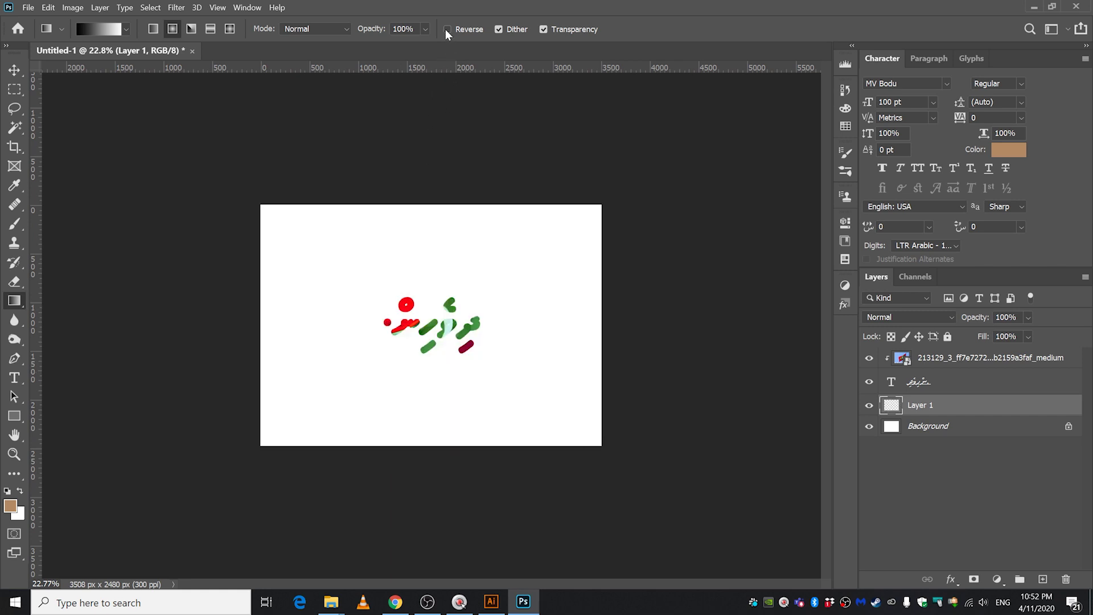
pyautogui.click(447, 29)
pyautogui.moveTo(429, 320); pyautogui.dragTo(188, 452)
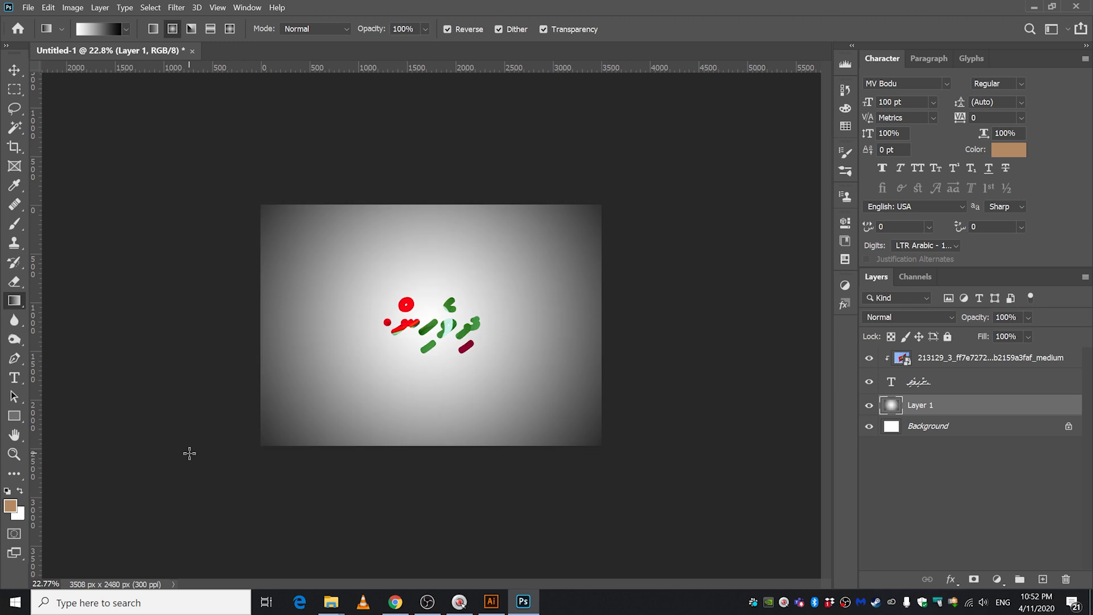
pyautogui.hotkey('ctrl', 'z')
pyautogui.moveTo(427, 330); pyautogui.dragTo(88, 522)
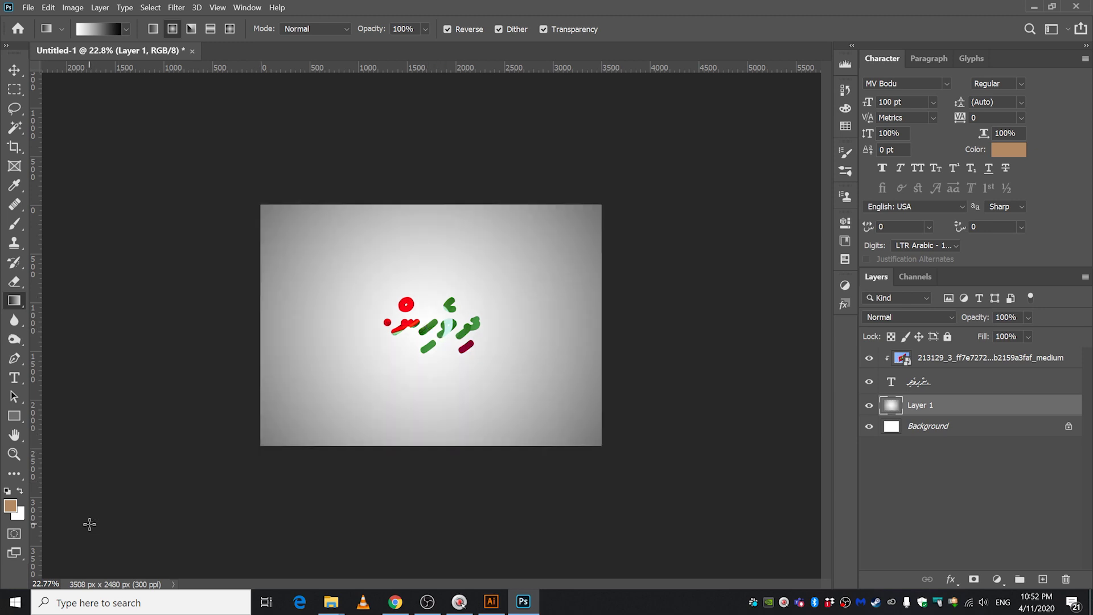
# Lower the gradient layer's opacity to 30%.
pyautogui.scroll(2, 524, 276)
pyautogui.scroll(1, 459, 306)
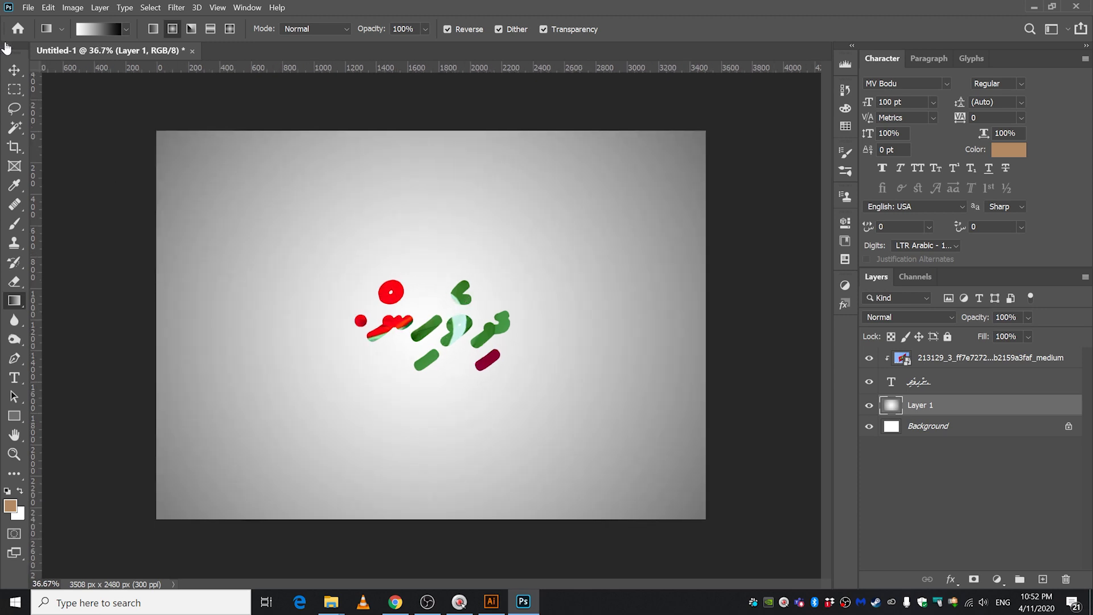
pyautogui.click(14, 70)
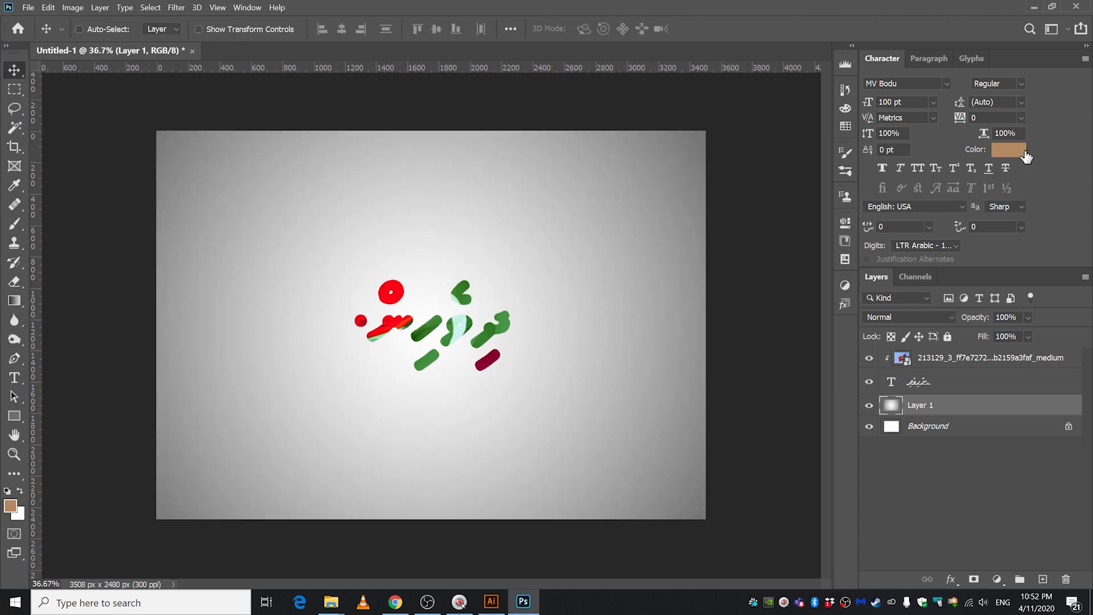
pyautogui.click(1029, 317)
pyautogui.moveTo(1023, 336); pyautogui.dragTo(1009, 336)
pyautogui.press('g')
pyautogui.hotkey('ctrl', '-')
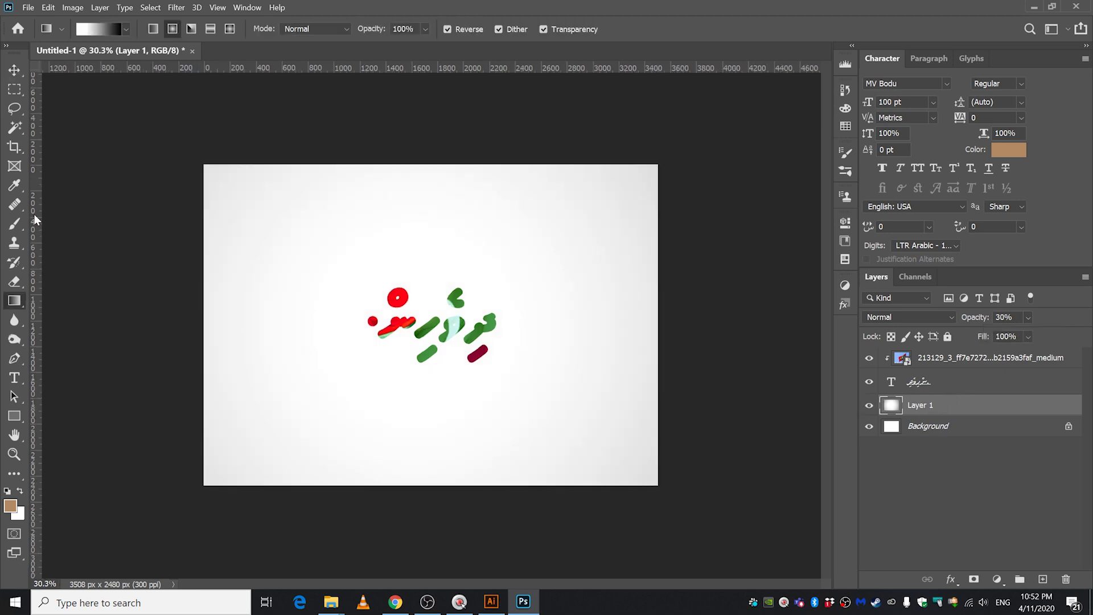
# On a new Layer 2, paint a soft black dab at the canvas centre with a 1636 px brush.
pyautogui.click(1042, 580)
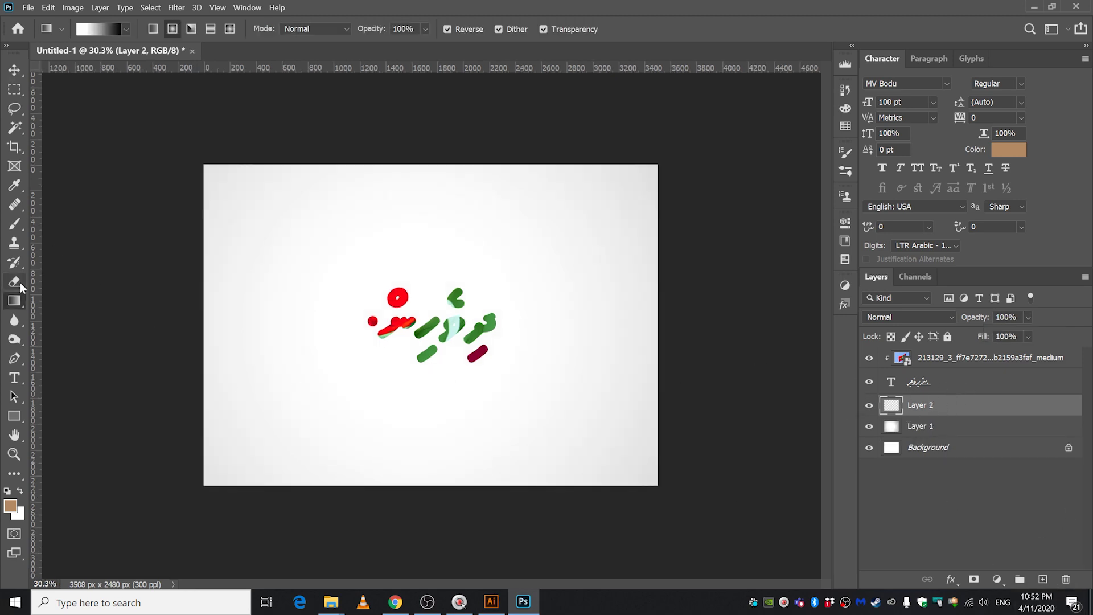
pyautogui.click(22, 230)
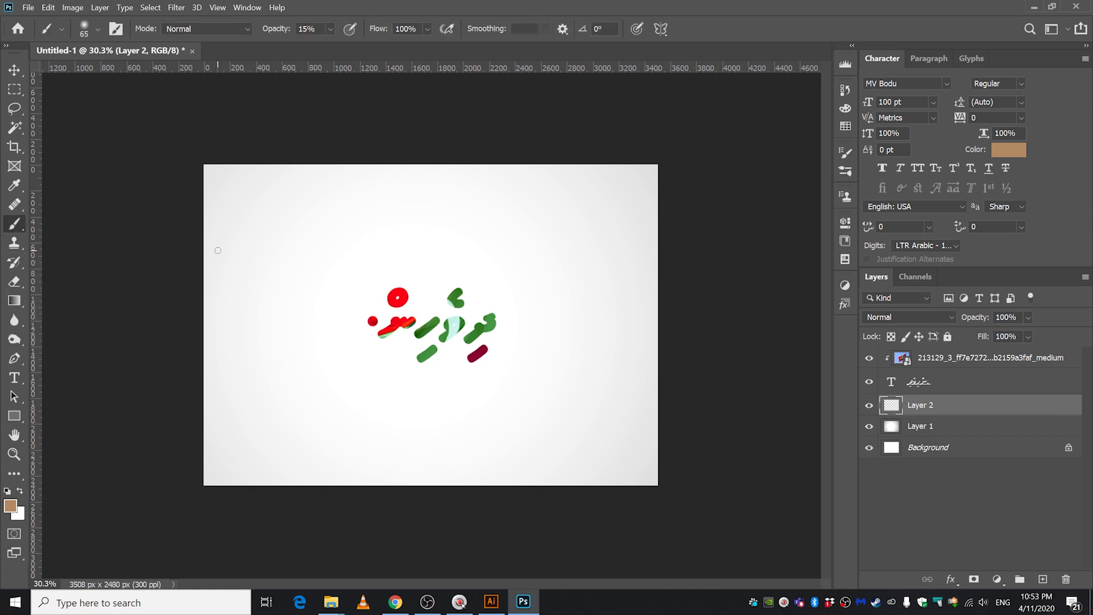
pyautogui.keyDown('alt'); pyautogui.rightClick(434, 331); pyautogui.keyUp('alt')
pyautogui.moveTo(443, 331); pyautogui.dragTo(596, 284)
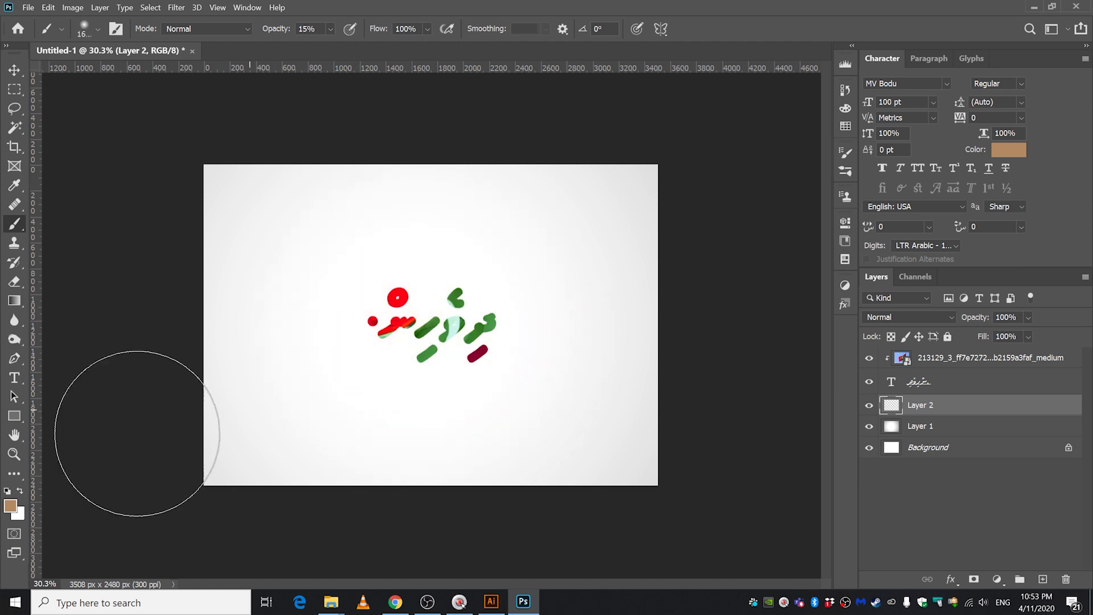
pyautogui.click(7, 491)
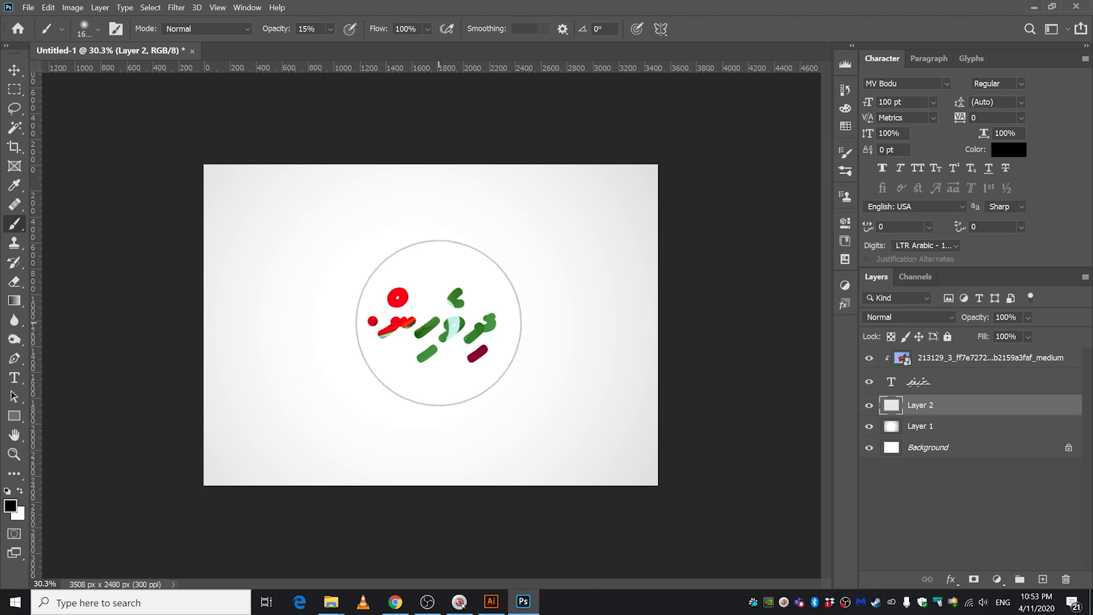
pyautogui.moveTo(438, 323); pyautogui.dragTo(437, 328)
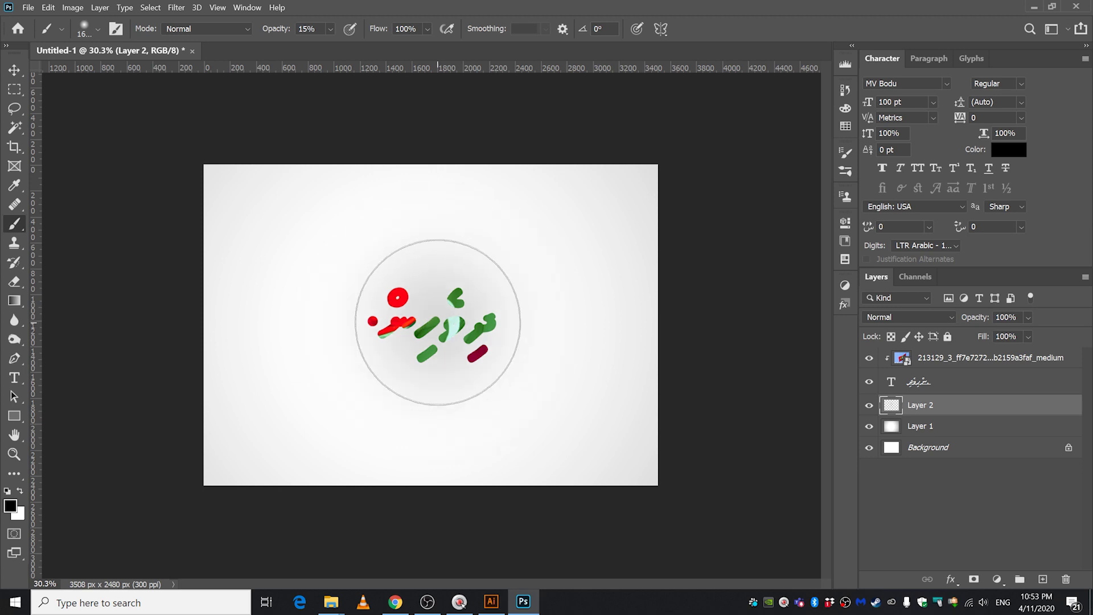
pyautogui.click(437, 325)
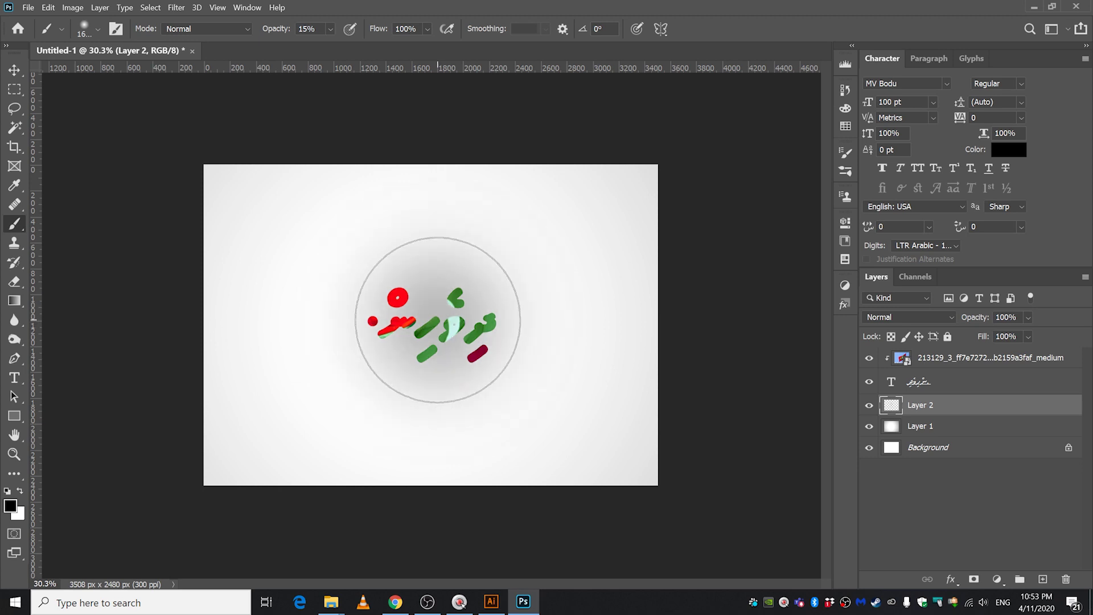
# Reposition the dab and squash it vertically into a flat shadow shape.
pyautogui.click(15, 71)
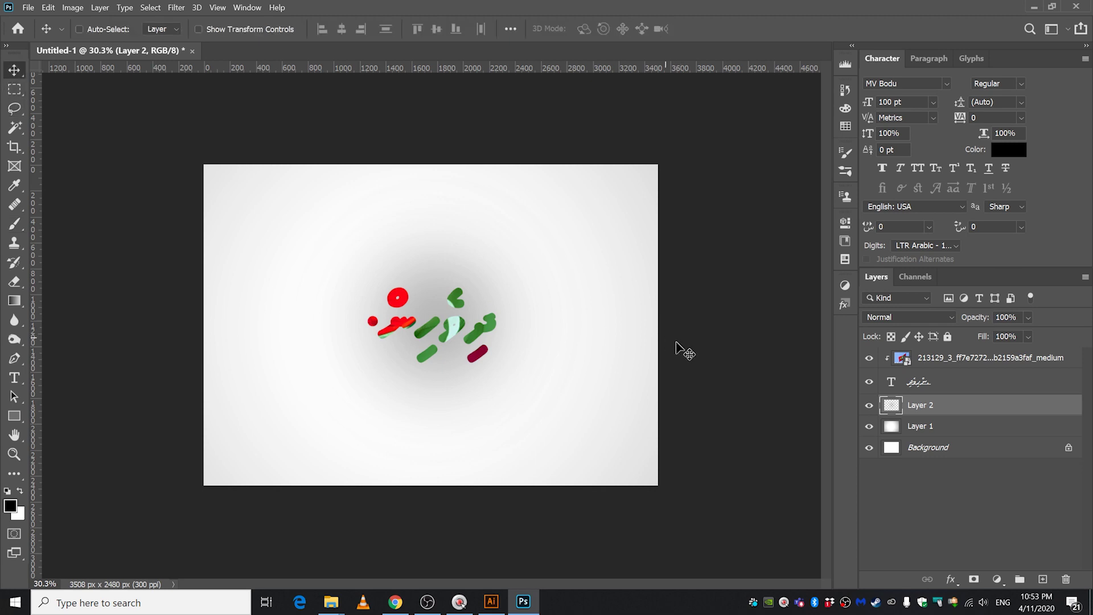
pyautogui.moveTo(477, 316)
pyautogui.mouseDown()
pyautogui.moveTo(501, 308)
pyautogui.moveTo(481, 274)
pyautogui.moveTo(435, 301)
pyautogui.mouseUp()
pyautogui.hotkey('ctrl', 't')
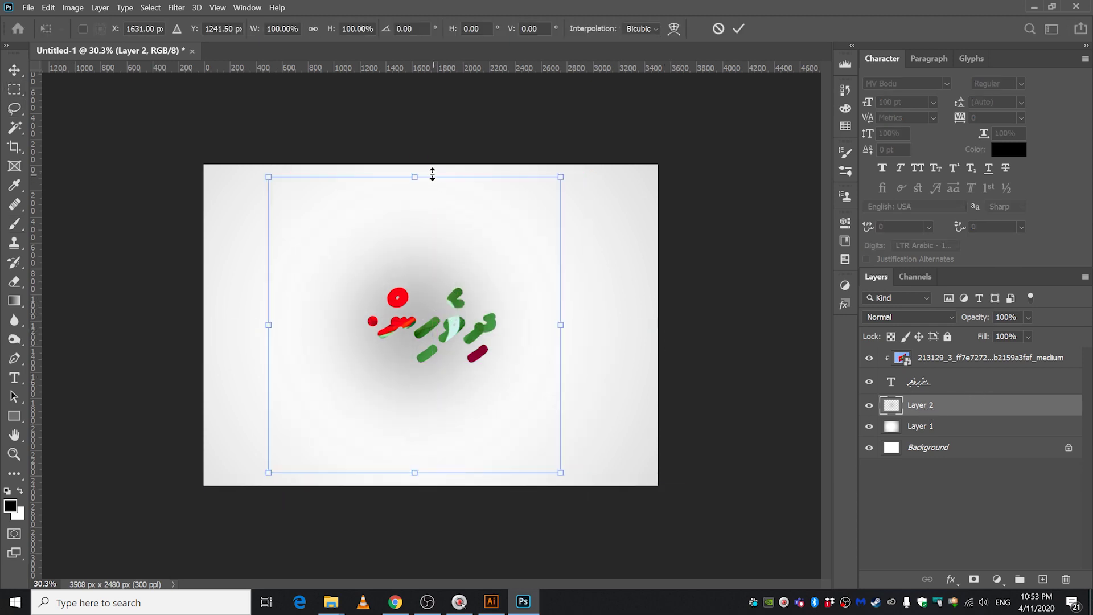
pyautogui.moveTo(415, 171)
pyautogui.mouseDown()
pyautogui.moveTo(417, 454)
pyautogui.moveTo(441, 429)
pyautogui.moveTo(436, 383)
pyautogui.mouseUp()
pyautogui.press('Return')
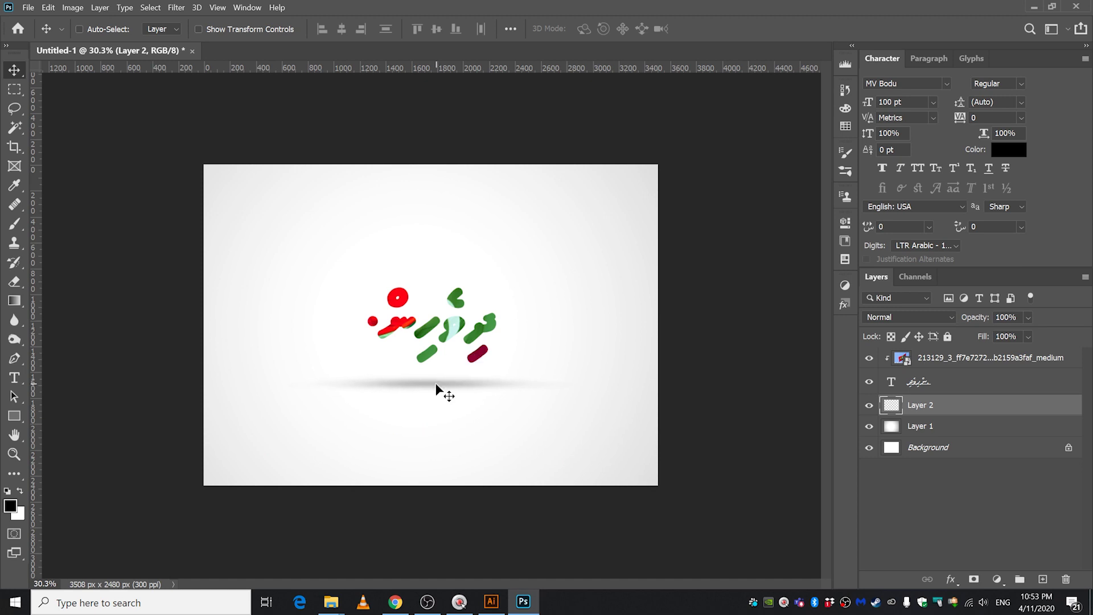
# Shrink the shadow to about 84% of its size and commit.
pyautogui.press('ctrl')
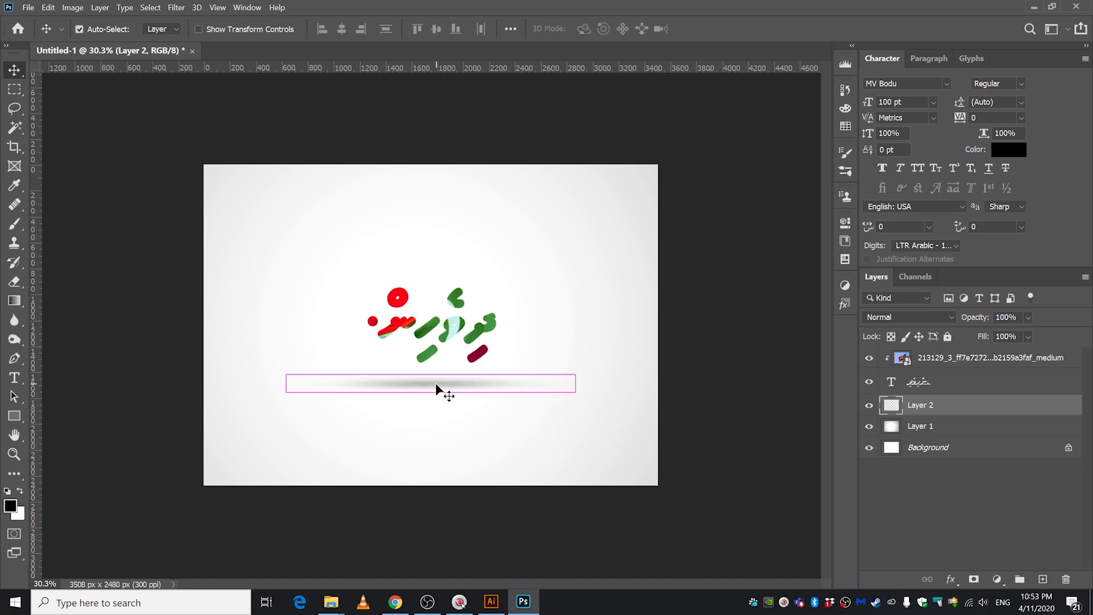
pyautogui.hotkey('ctrl', 't')
pyautogui.moveTo(577, 393); pyautogui.dragTo(530, 387)
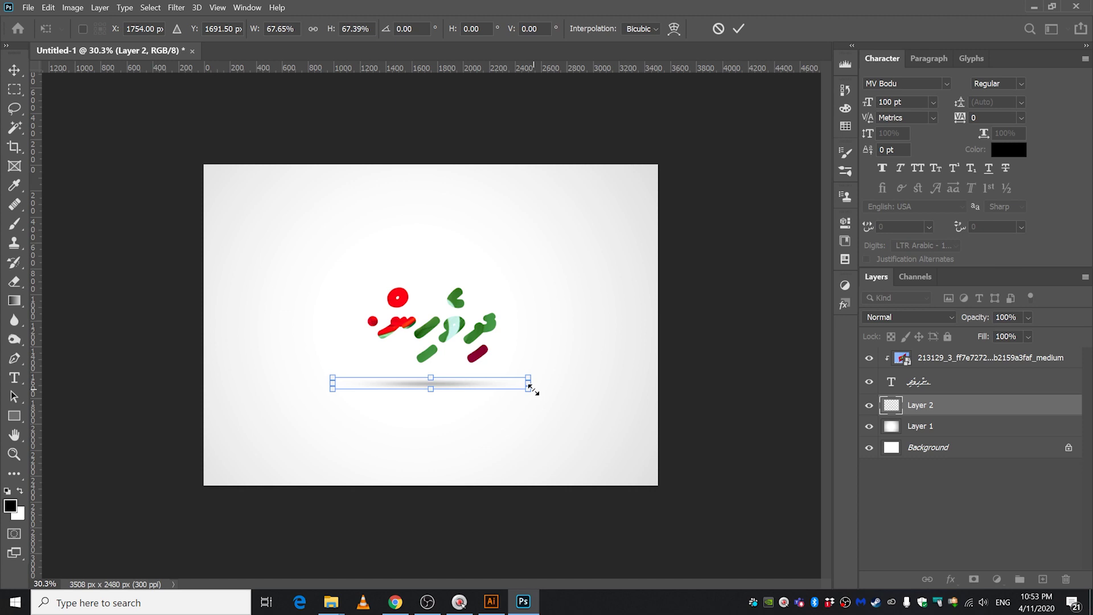
pyautogui.press('Return')
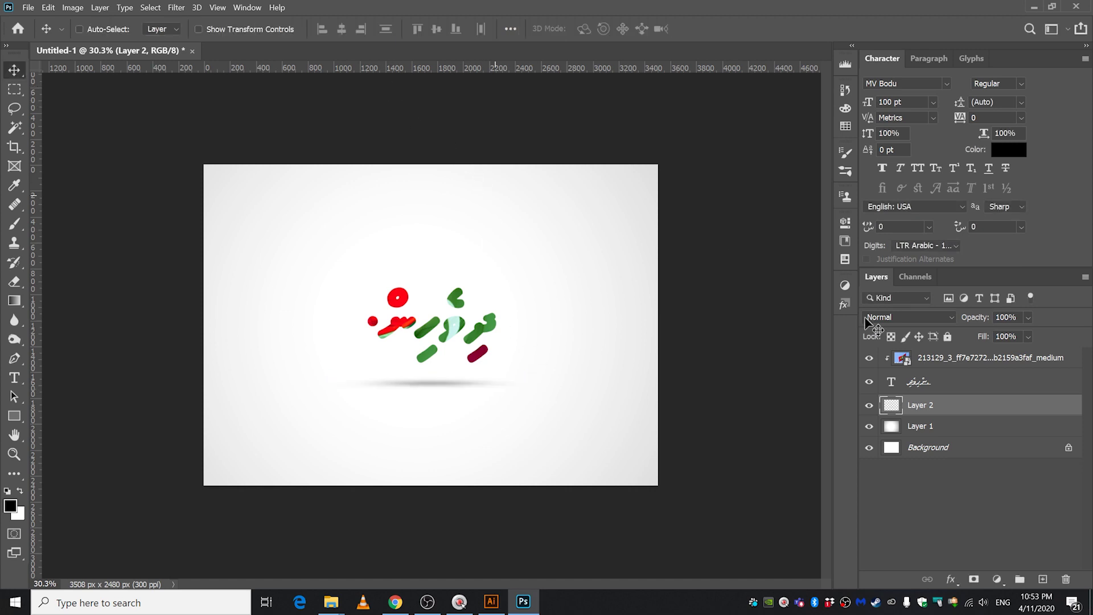
# Nudge the shadow under the text, set it to 55% opacity, and slide the flag photo left.
pyautogui.moveTo(429, 388); pyautogui.dragTo(431, 389)
pyautogui.click(1028, 337)
pyautogui.moveTo(1027, 336); pyautogui.dragTo(1023, 336)
pyautogui.scroll(1, 410, 374)
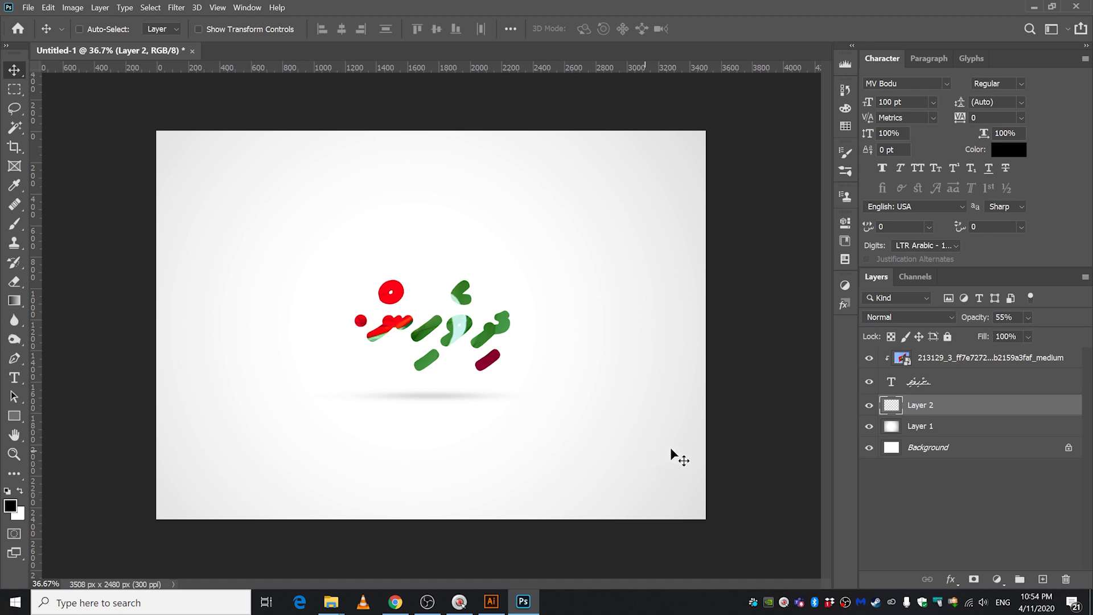
pyautogui.click(959, 358)
pyautogui.moveTo(469, 333); pyautogui.dragTo(450, 332)
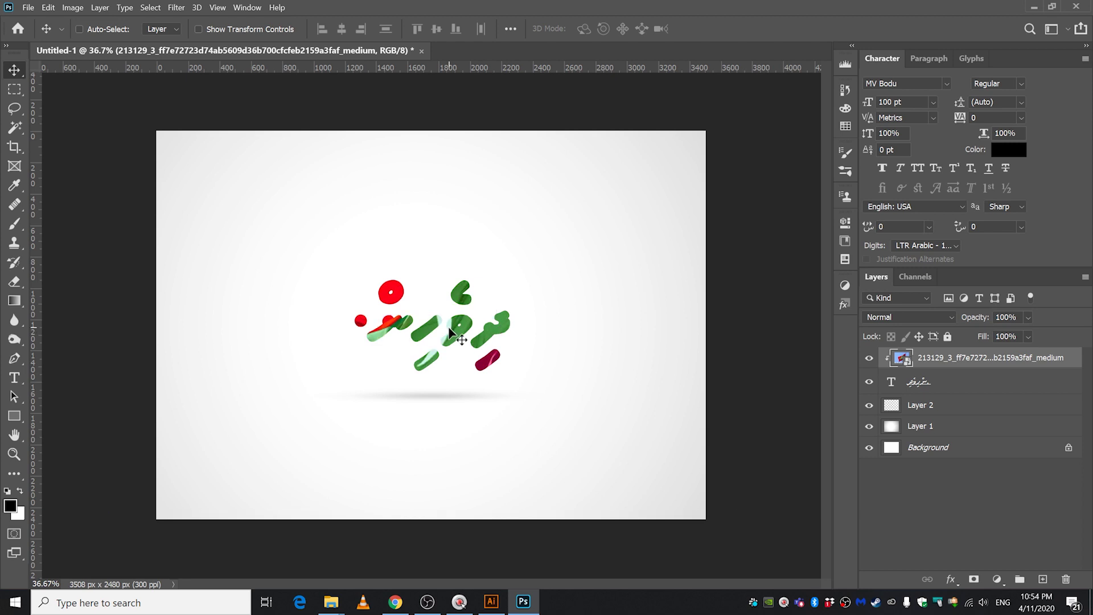